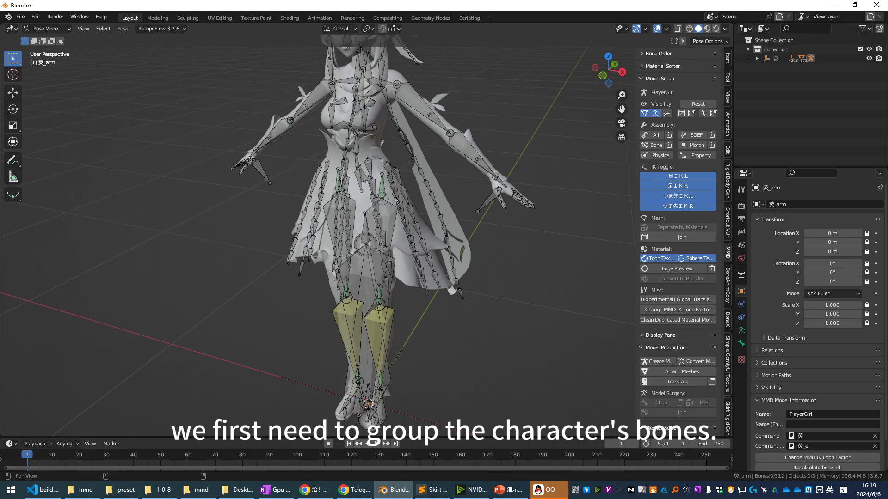
- Select all skirt bones of the armature through their existing bone group
shift+middle_drag(393, 199, 386, 217)
scroll(386, 217, down, 1)
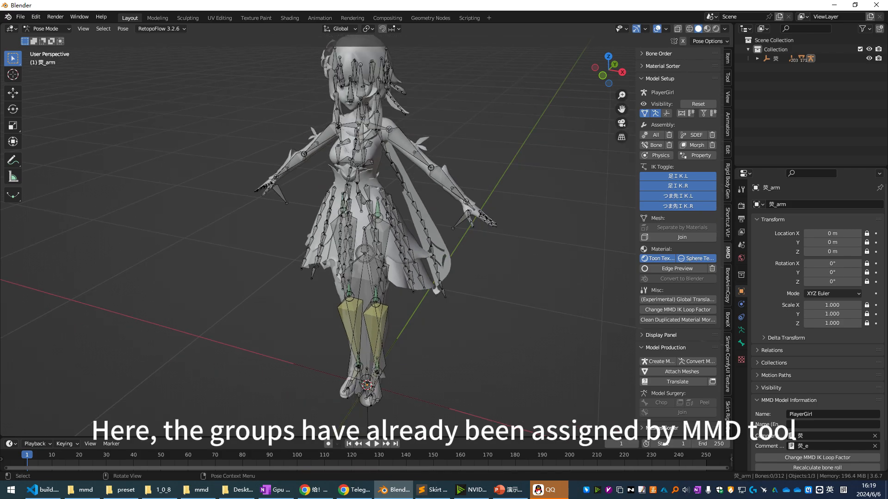
click(741, 330)
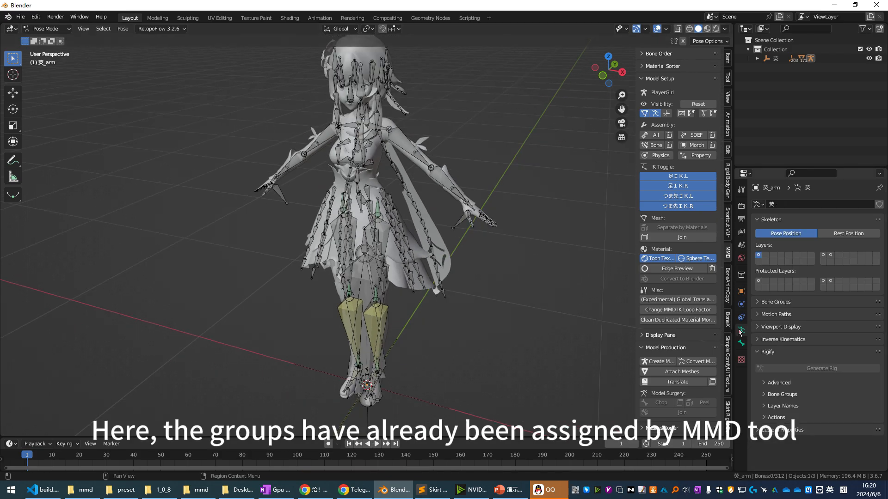
click(777, 303)
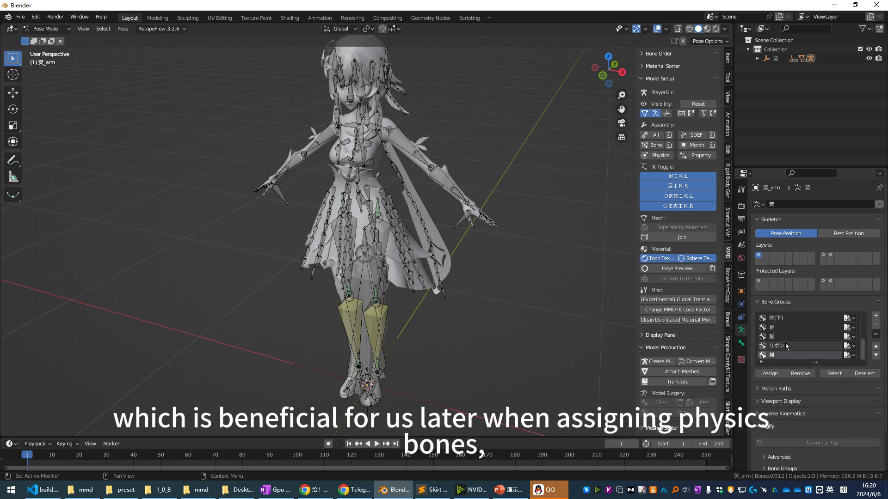
scroll(781, 347, down, 2)
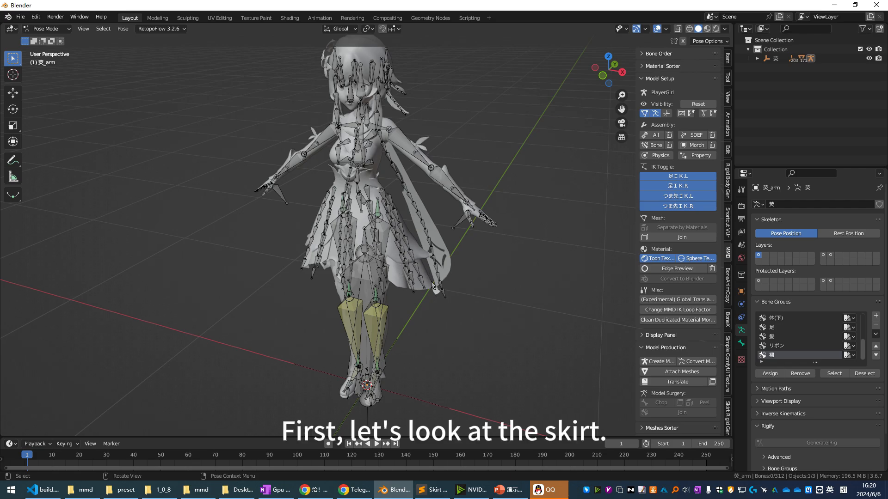
scroll(409, 280, up, 2)
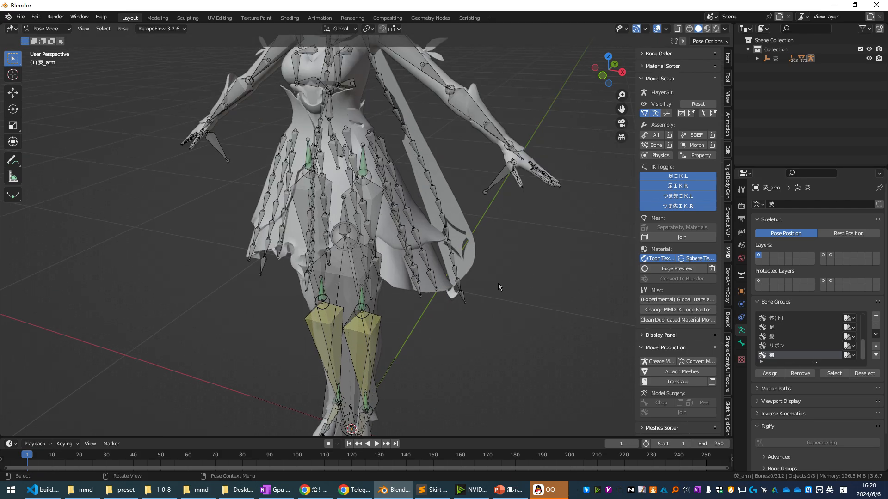
click(835, 373)
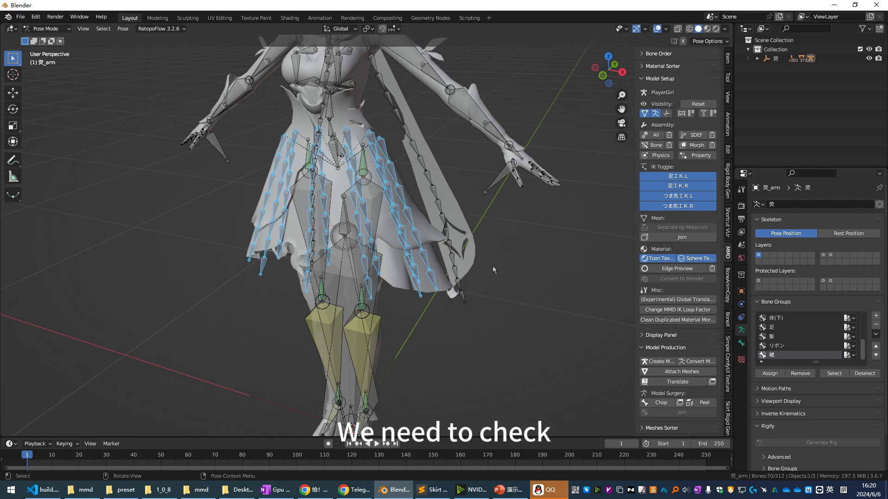
- Turn on the bone axes in the armature's viewport display settings
middle_drag(448, 249, 425, 253)
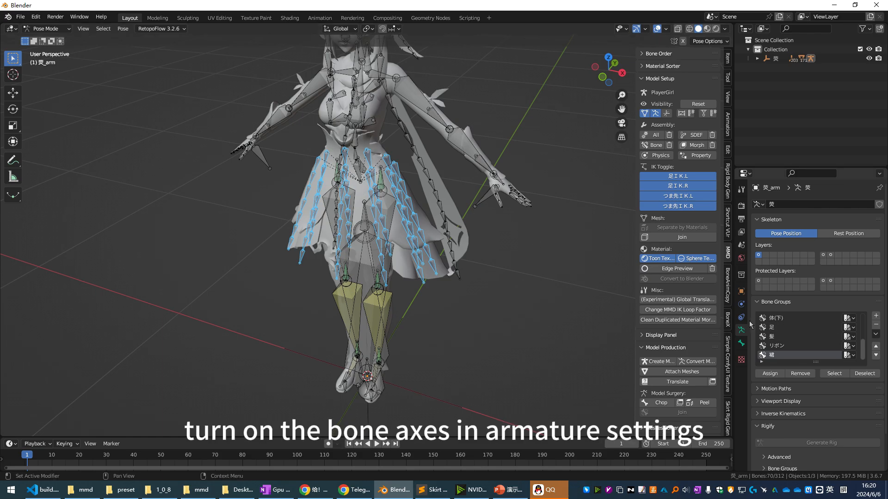
scroll(787, 366, down, 2)
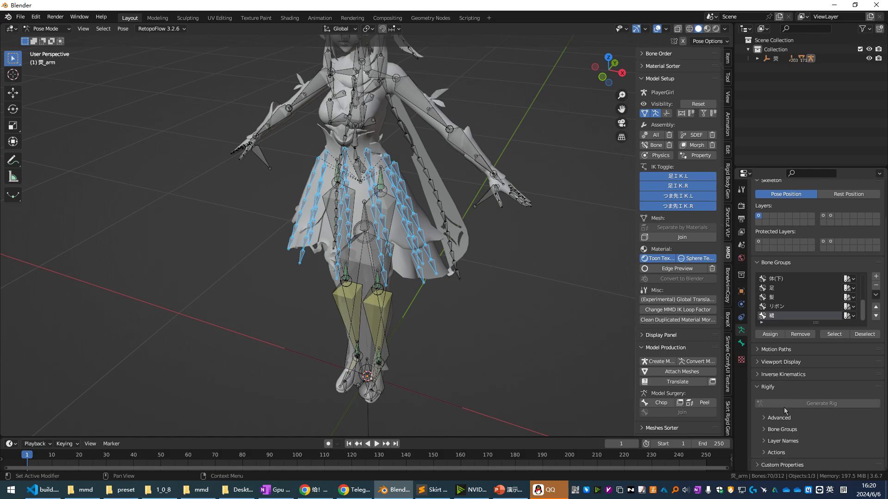
click(783, 376)
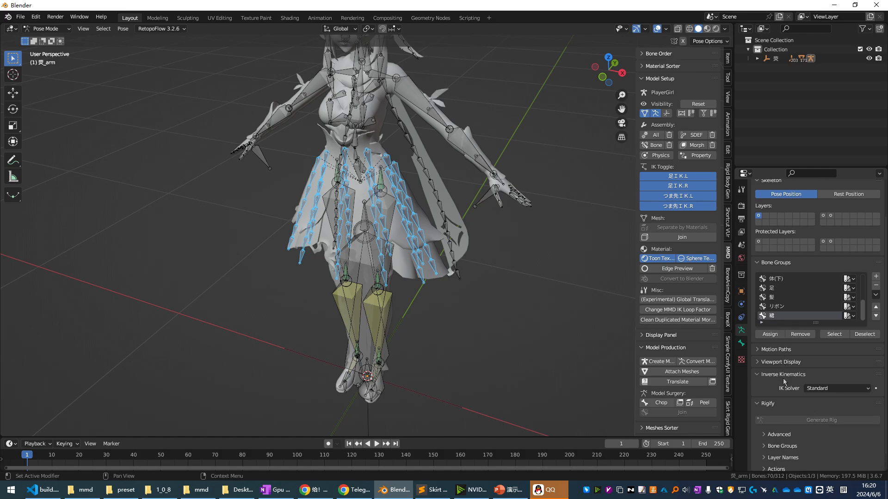
scroll(783, 380, down, 1)
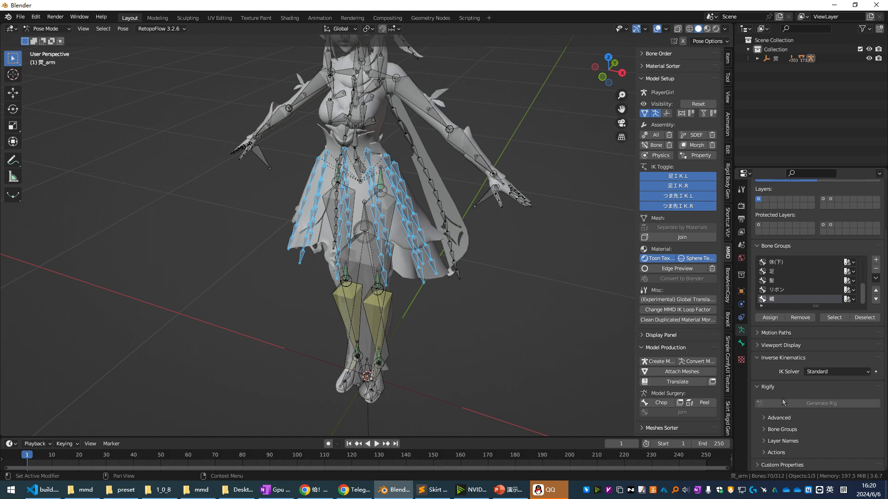
click(787, 346)
click(807, 413)
- Deselect the bones and examine the axis directions of the skirt's bone chains up close
scroll(543, 182, up, 5)
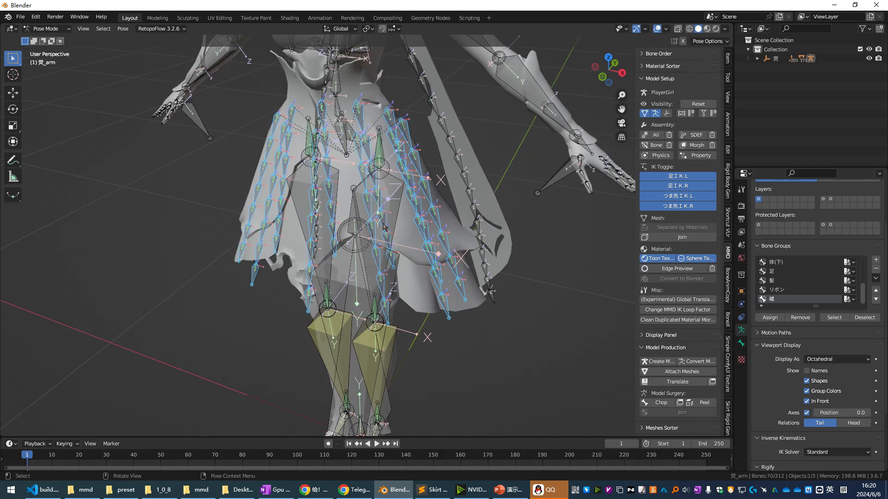
click(543, 183)
scroll(409, 182, up, 4)
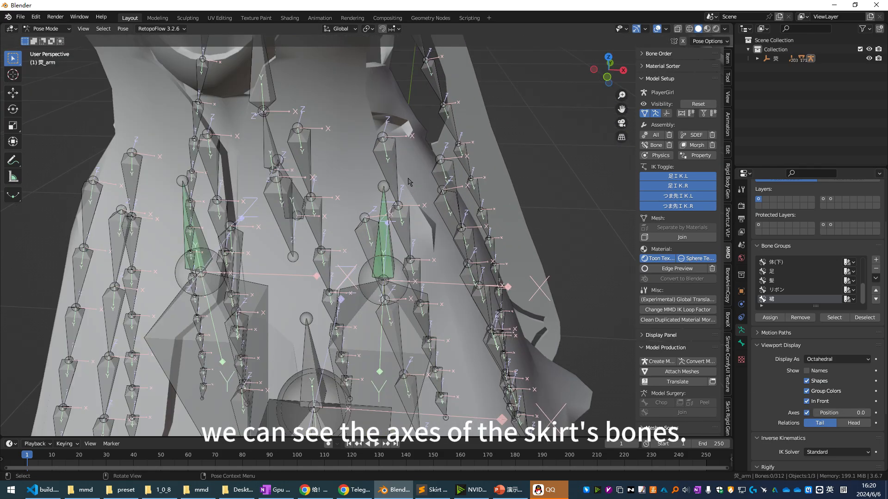
scroll(408, 181, down, 3)
middle_drag(409, 182, 290, 146)
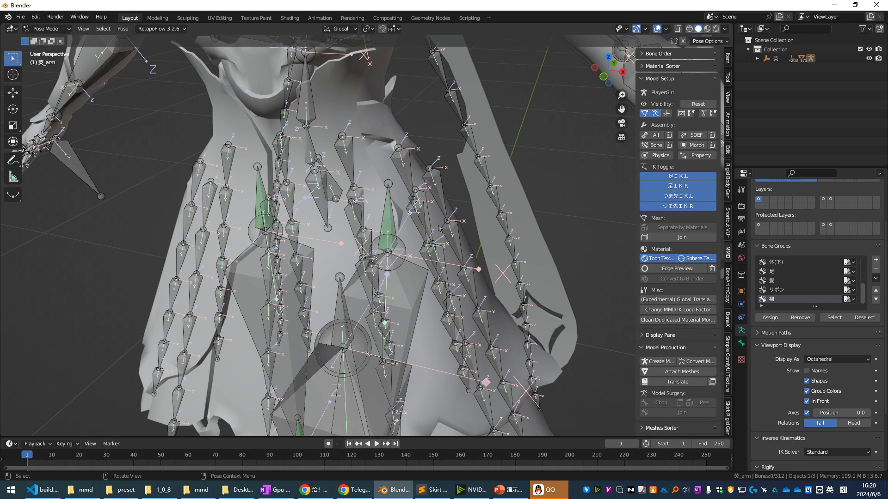
- Reselect the skirt bone group, start BoneX rigid body modification and set the bones as rigid bodies with box shapes
click(728, 319)
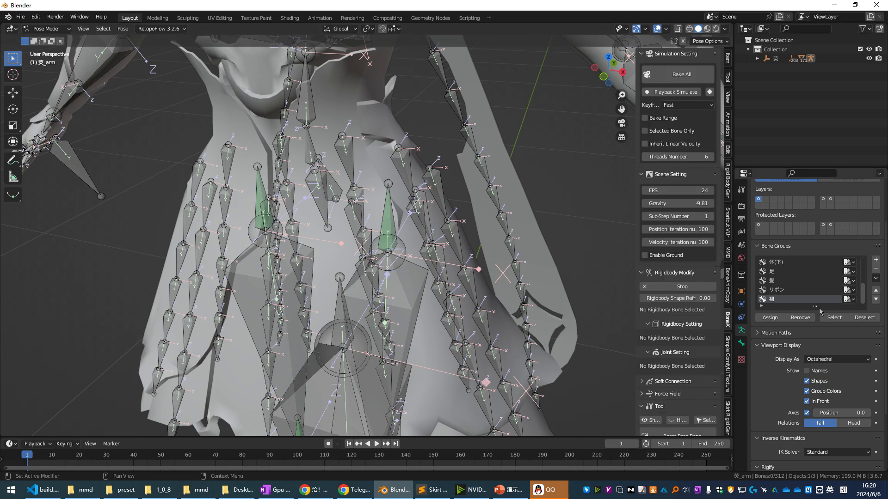
click(834, 318)
click(695, 288)
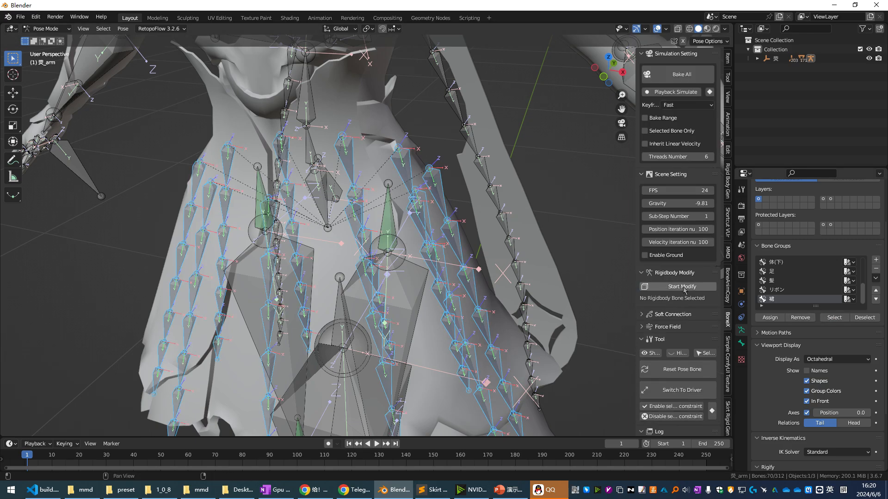
click(690, 288)
key(c)
key(t)
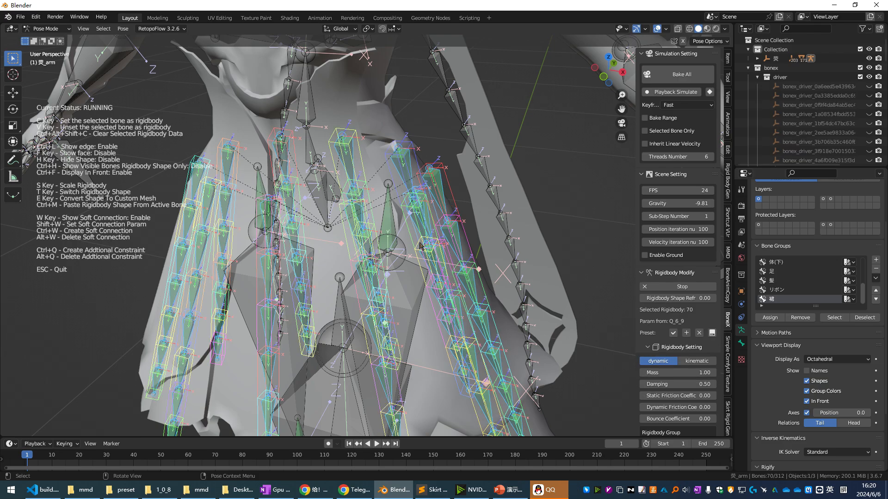
- Scale up the skirt's rigid body shapes and show their faces without in-front display to check their orientation
key(s)
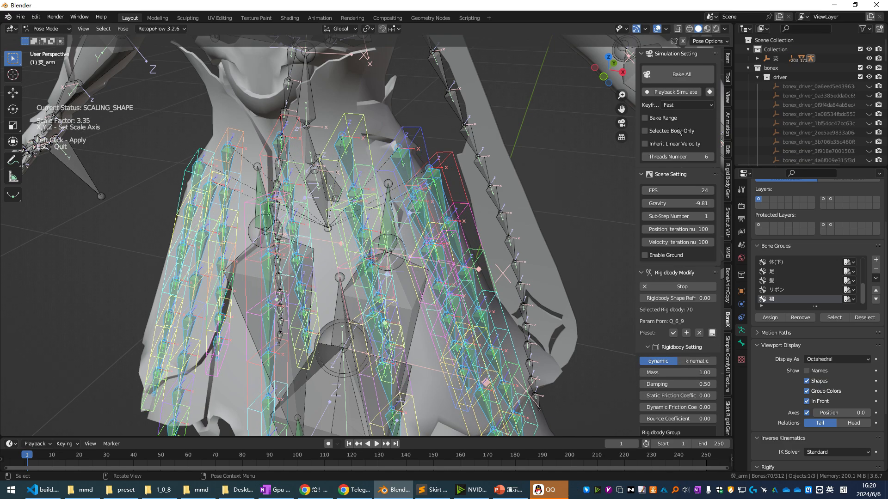
click(470, 231)
scroll(458, 242, down, 5)
key(f)
key(ctrl+f)
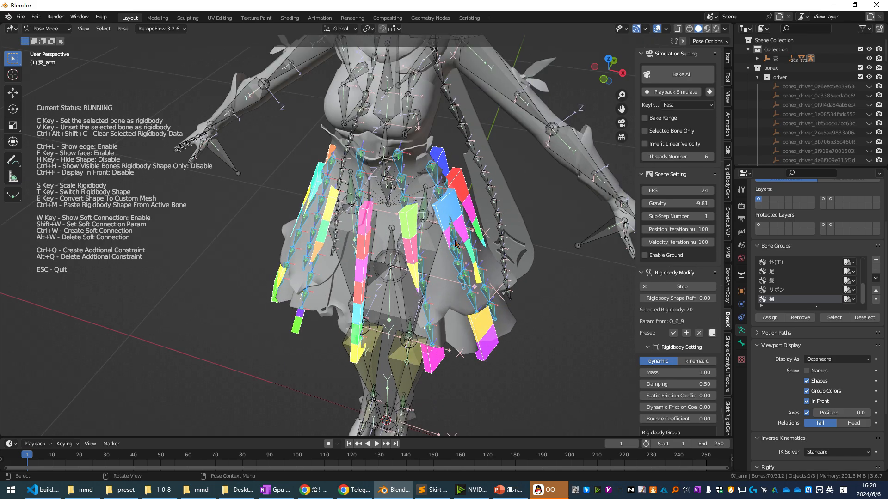
scroll(393, 231, up, 4)
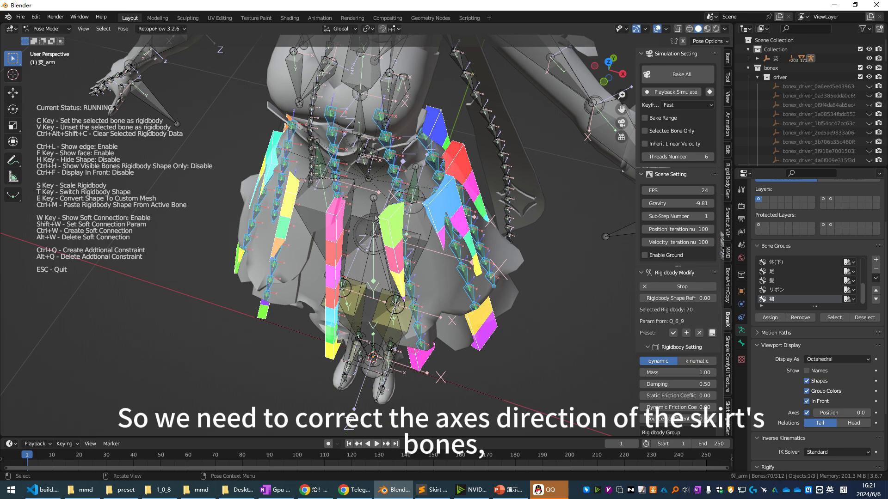
- Quit rigid body modification, recalculate the skirt bones' roll with the Cursor option in Edit Mode, and return to Pose Mode
key(Escape)
key(Tab)
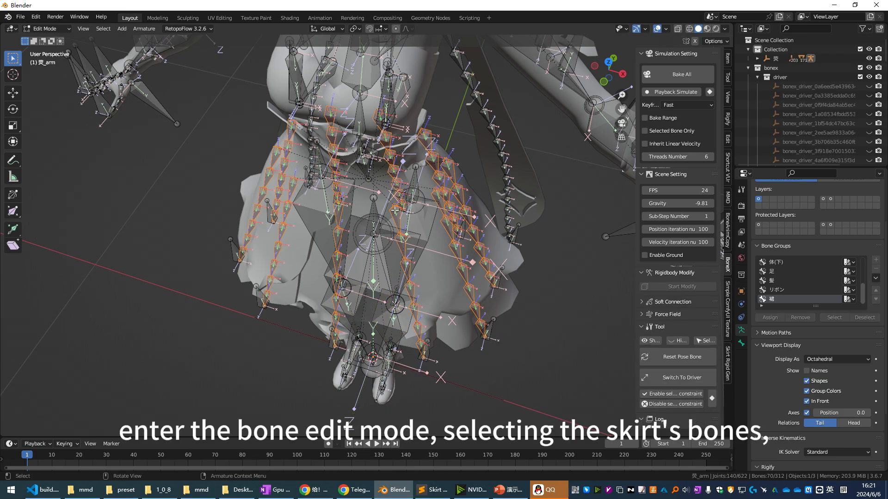
scroll(393, 211, down, 3)
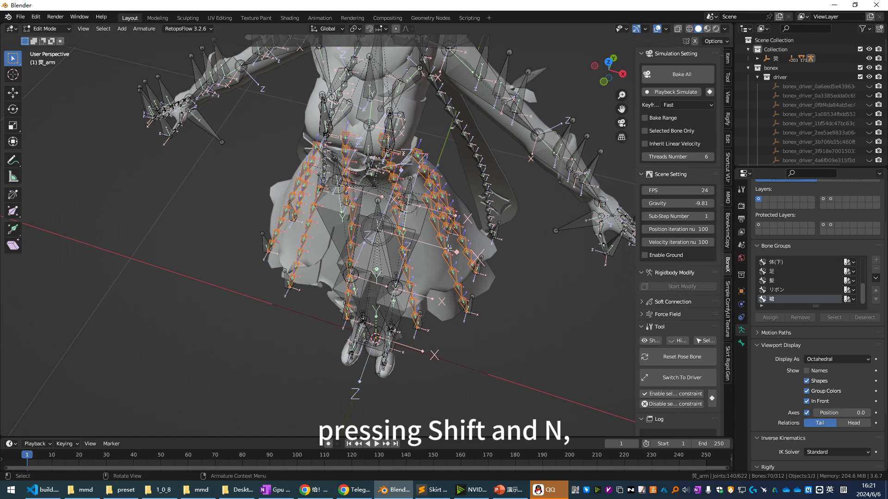
key(shift+n)
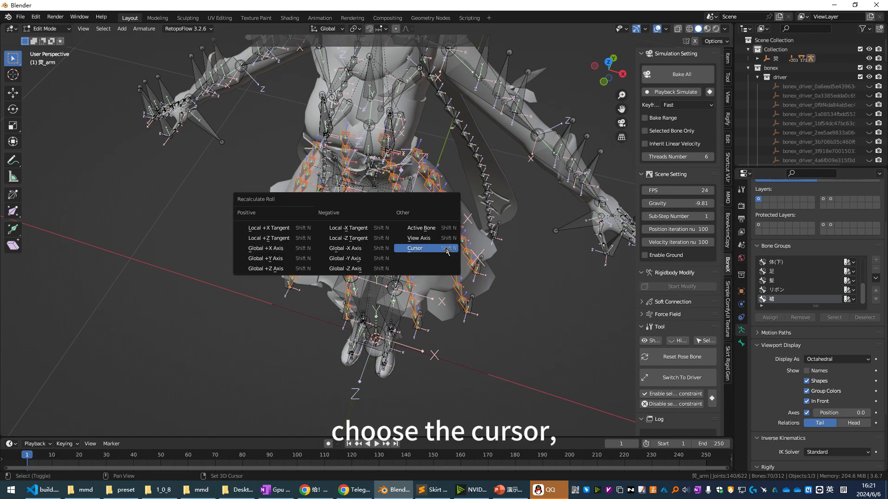
click(421, 251)
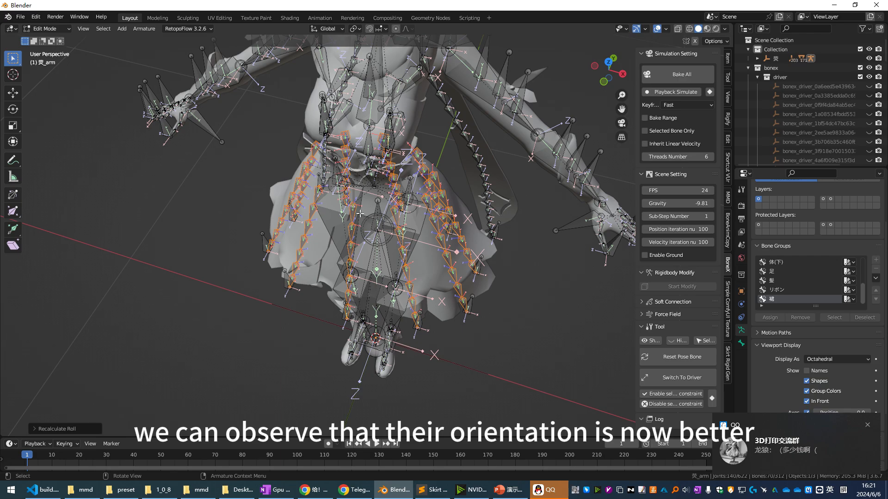
key(ctrl+Tab)
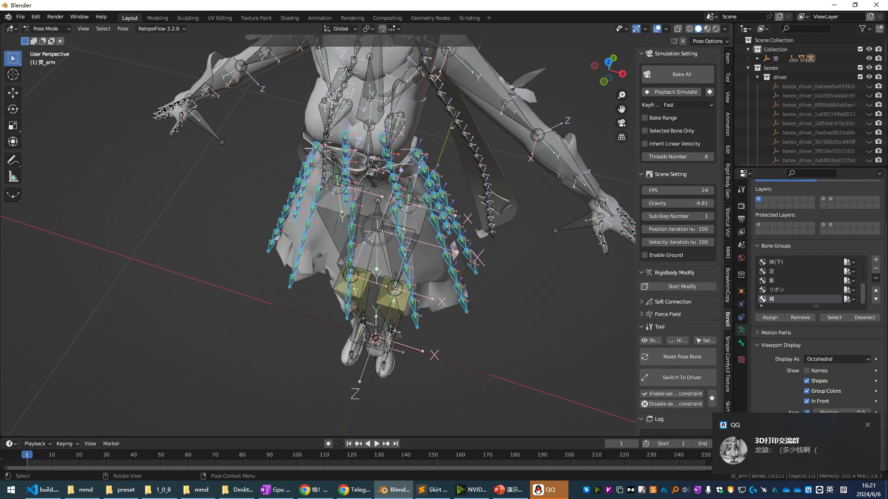
- Restart rigid body modification, unset and reassign the skirt bones as rigid bodies, and scale their shapes up to span the skirt
click(677, 286)
scroll(385, 220, up, 2)
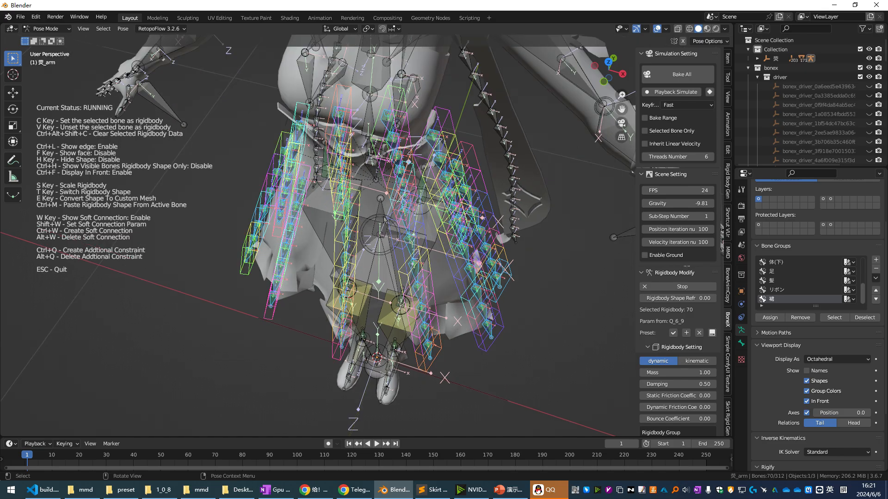
middle_drag(385, 220, 406, 230)
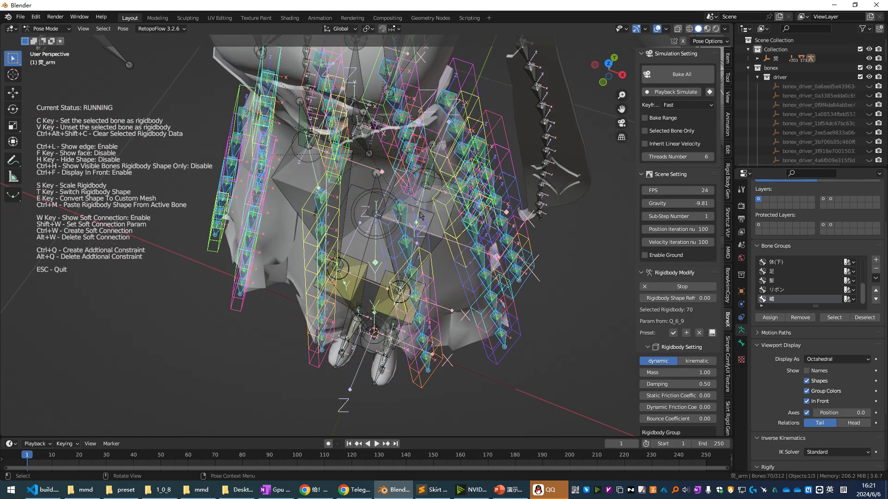
key(v)
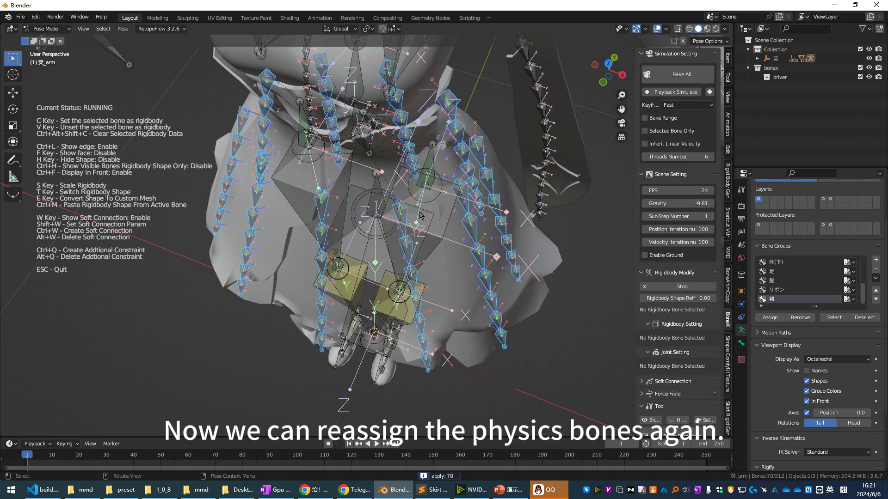
key(c)
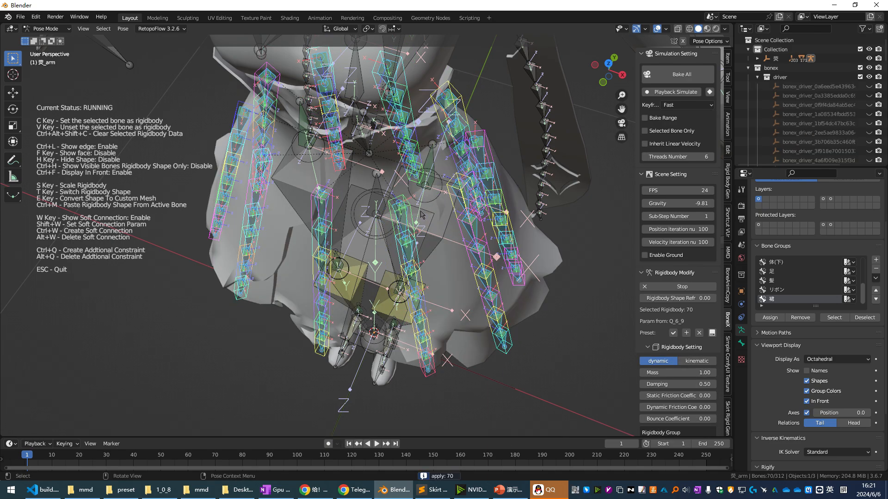
key(s)
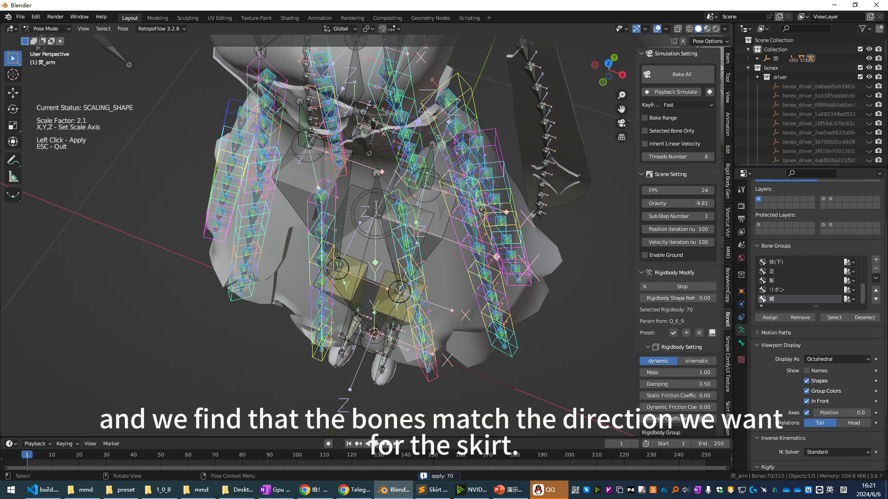
click(886, 176)
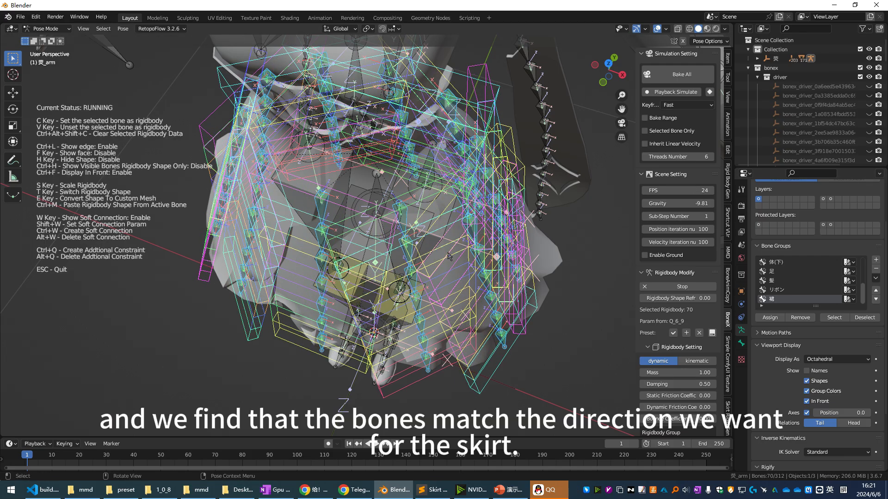
- Switch the viewport to wireframe and show the skirt rigid bodies' faces with in-front display disabled
key(shift+z)
key(f)
key(ctrl+f)
scroll(449, 256, down, 5)
middle_drag(449, 256, 429, 247)
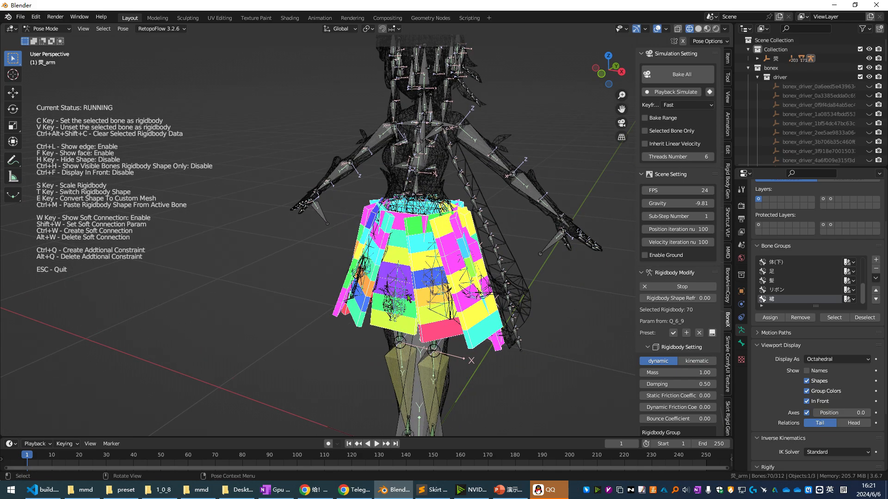
scroll(407, 310, up, 1)
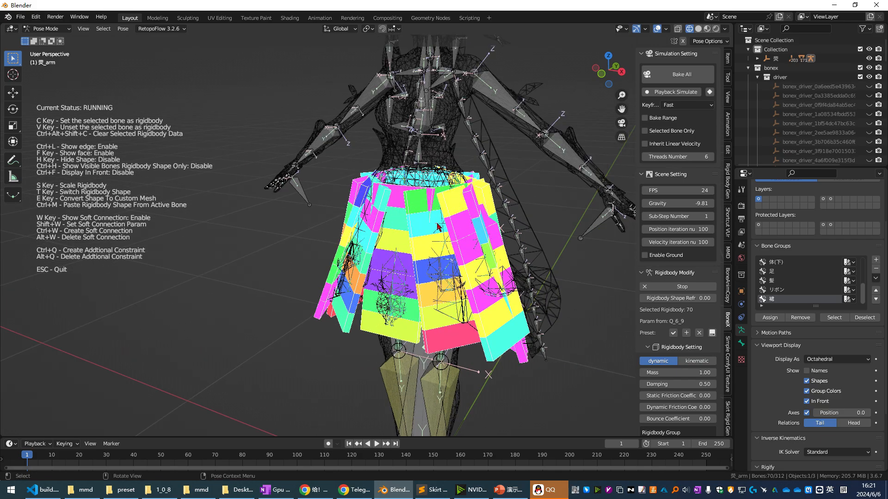
- Quit and restart rigid body modification, turning off in-front display and showing the faces of the skirt shapes again
key(Escape)
middle_drag(442, 223, 389, 257)
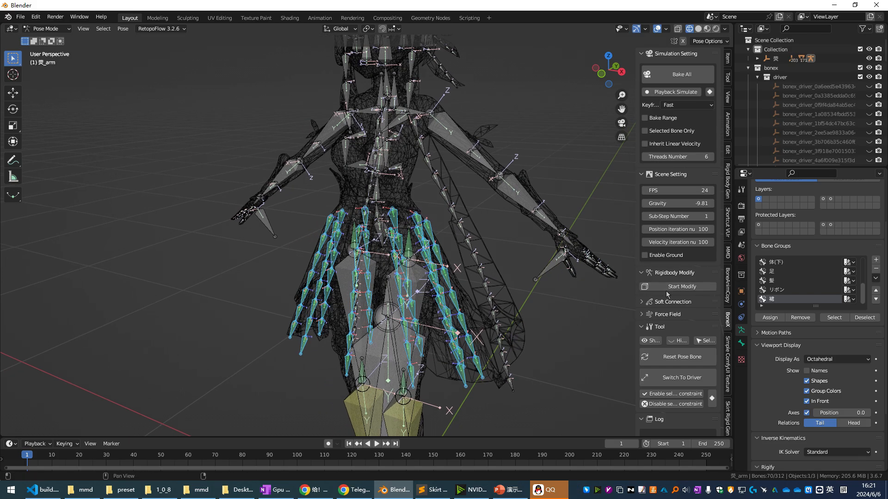
click(652, 289)
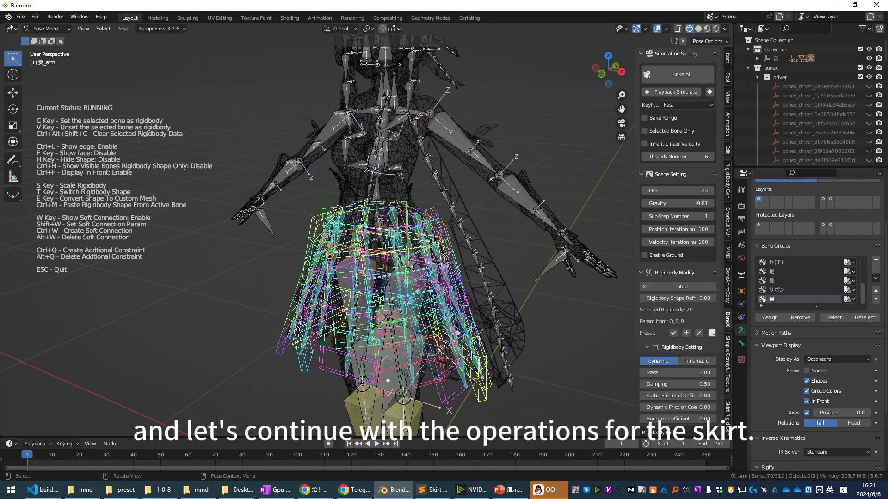
key(ctrl+f)
key(f)
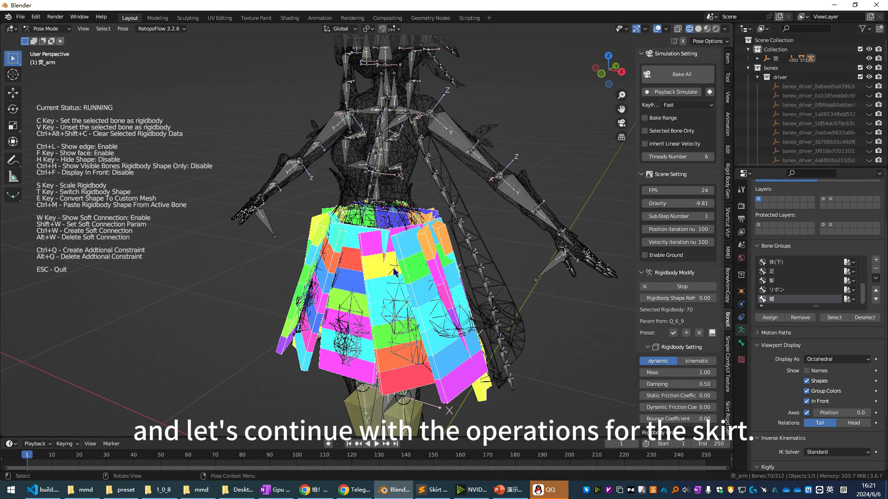
- Scale up the skirt's rigid body shapes so they cover more of the skirt
mouse_move(397, 273)
middle_down()
mouse_move(416, 278)
mouse_move(401, 269)
mouse_move(395, 289)
middle_up()
scroll(352, 245, up, 2)
scroll(351, 244, down, 2)
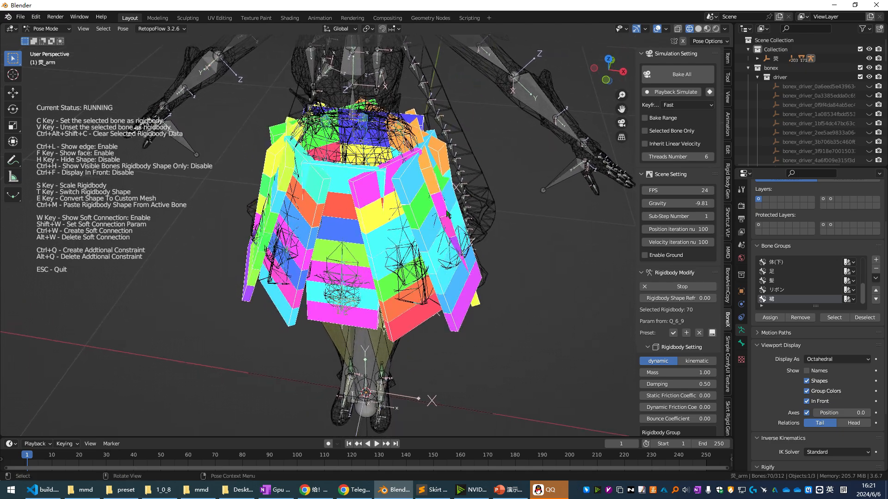
key(s)
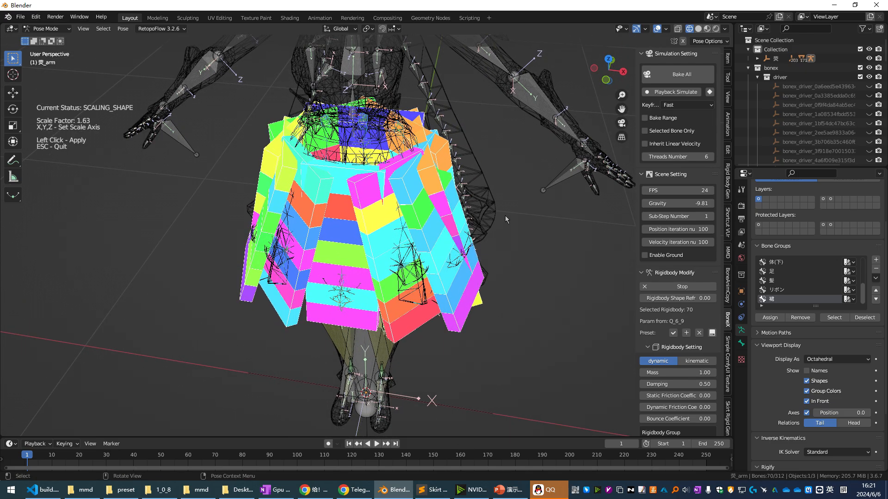
click(487, 242)
middle_drag(487, 242, 476, 250)
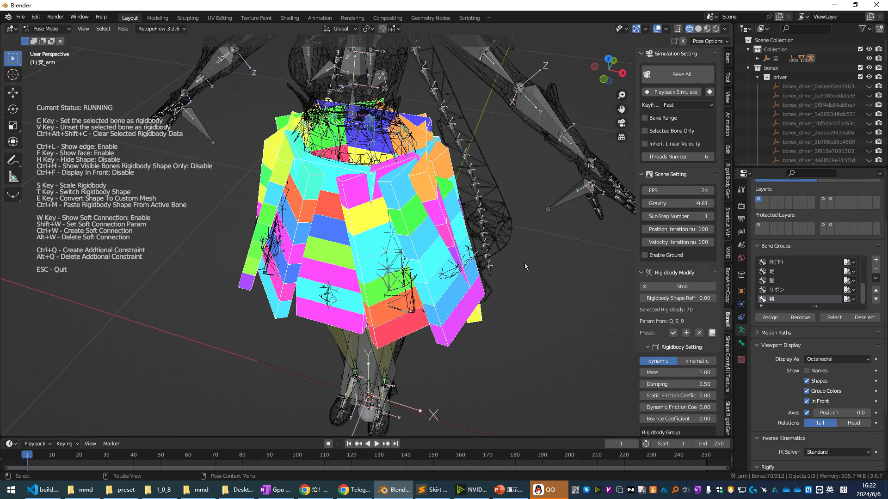
- Consult the layer notes in Sublime Text, and in Blender put the skirt in rigid body group 2 with collision group 2 disabled
scroll(684, 309, down, 8)
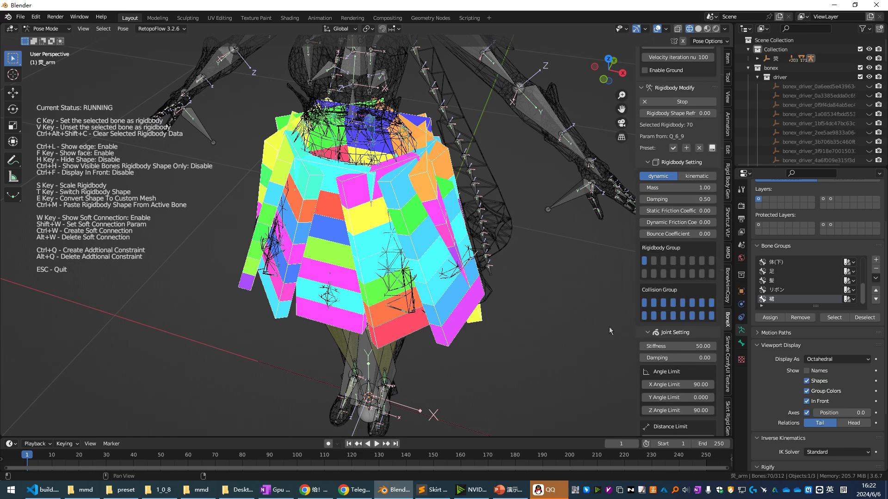
click(432, 490)
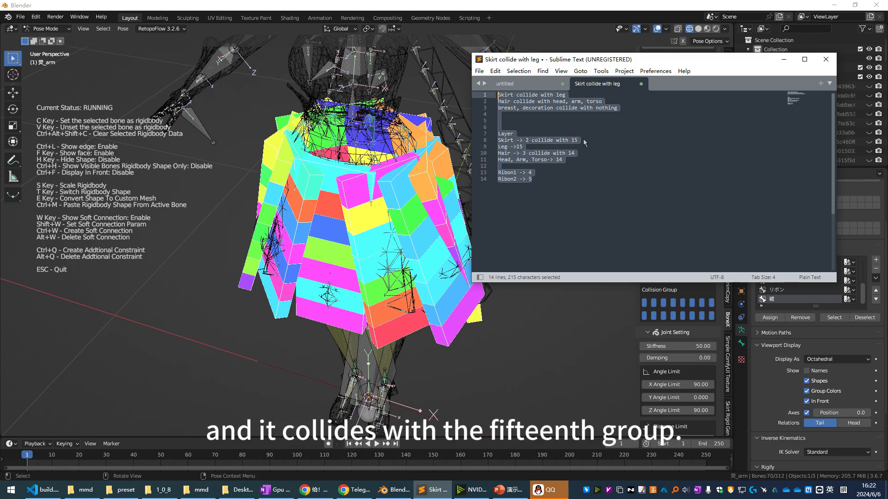
key(alt+Tab)
click(655, 266)
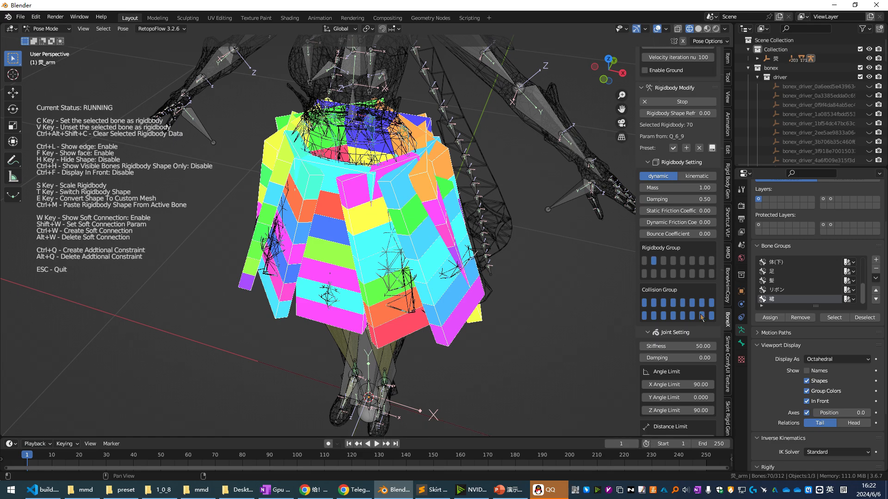
click(654, 306)
scroll(441, 202, down, 2)
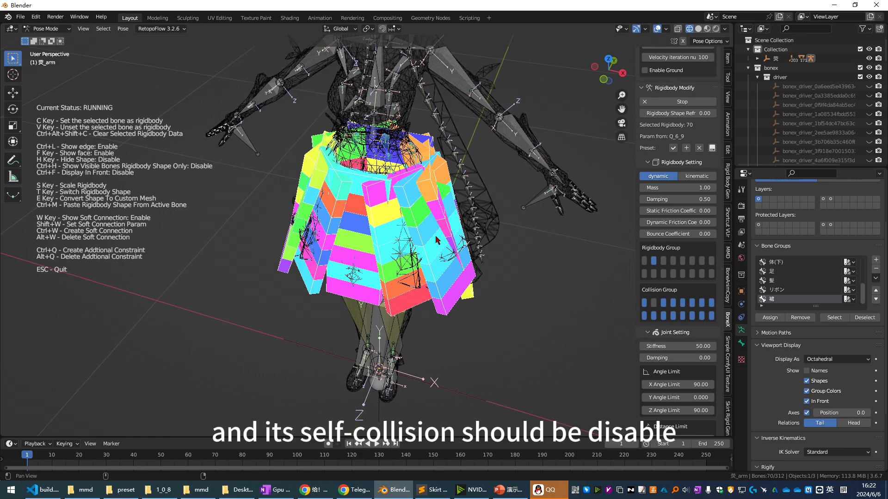
- Switch the viewport back to solid shading and quit rigid body modification
shift+middle_drag(440, 202, 435, 245)
mouse_move(435, 245)
middle_down()
mouse_move(369, 237)
mouse_move(449, 231)
mouse_move(442, 240)
middle_up()
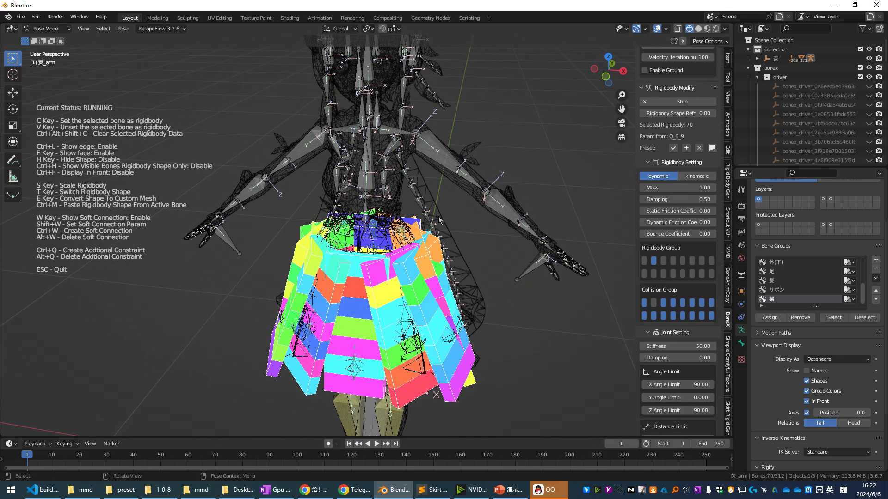
mouse_move(423, 179)
shift+middle_down()
mouse_move(426, 236)
mouse_move(412, 153)
shift+middle_up()
key(space)
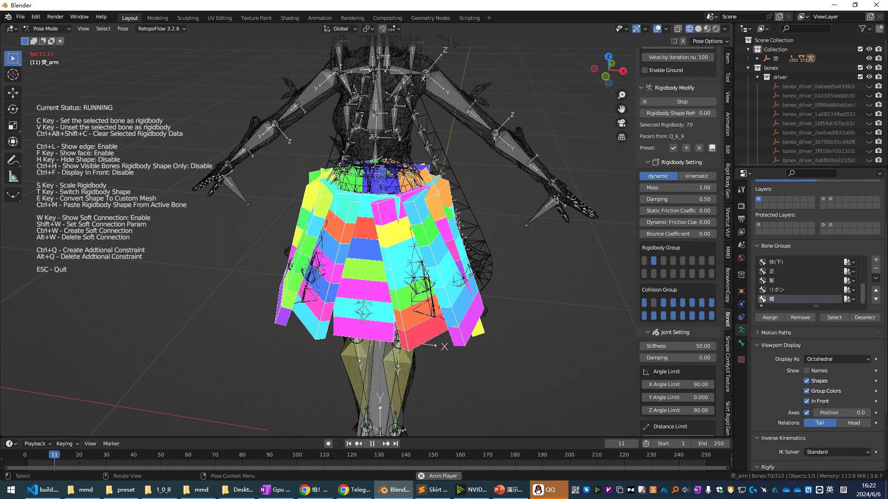
key(shift+z)
key(Escape)
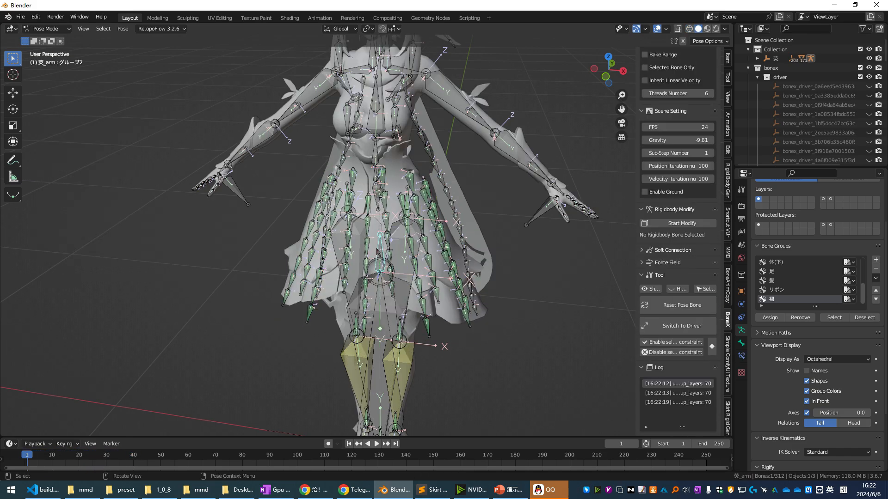
- Enable Playback Simulate and rotate the central bone グループ2 during playback to test the skirt physics
key(space)
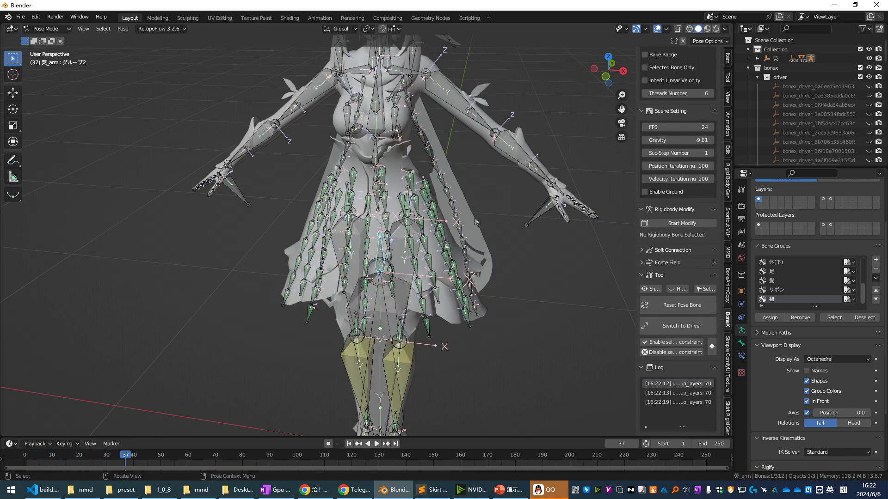
key(KP_Decimal)
key(Home)
scroll(678, 187, up, 3)
click(676, 92)
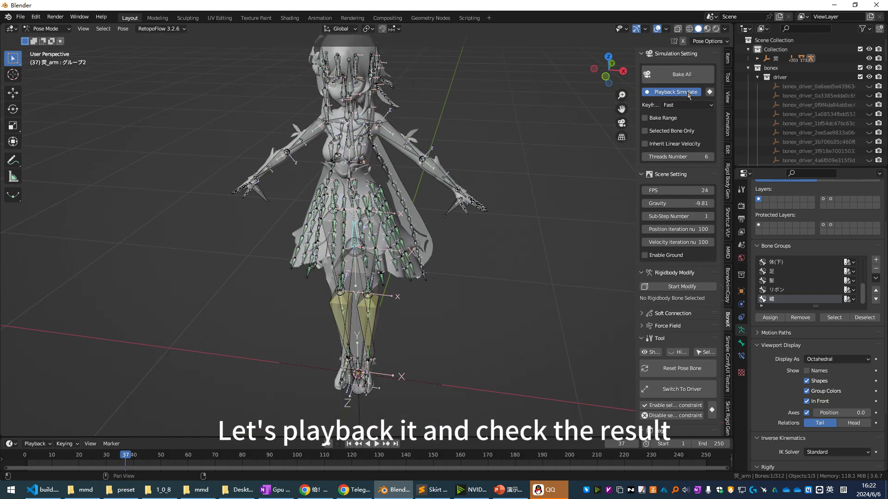
key(space)
key(r)
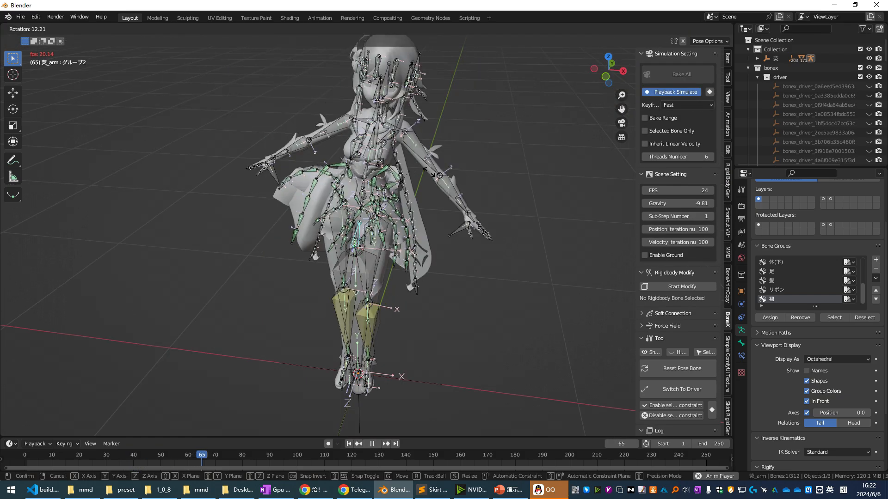
click(434, 215)
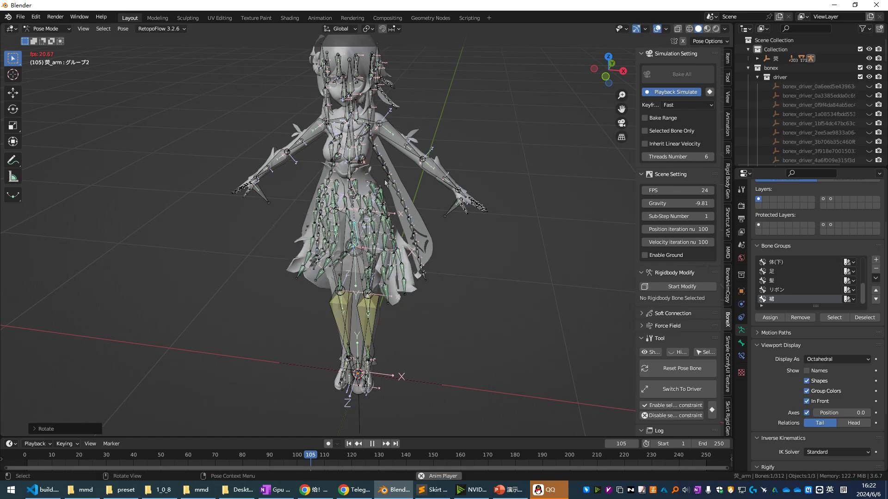
key(Escape)
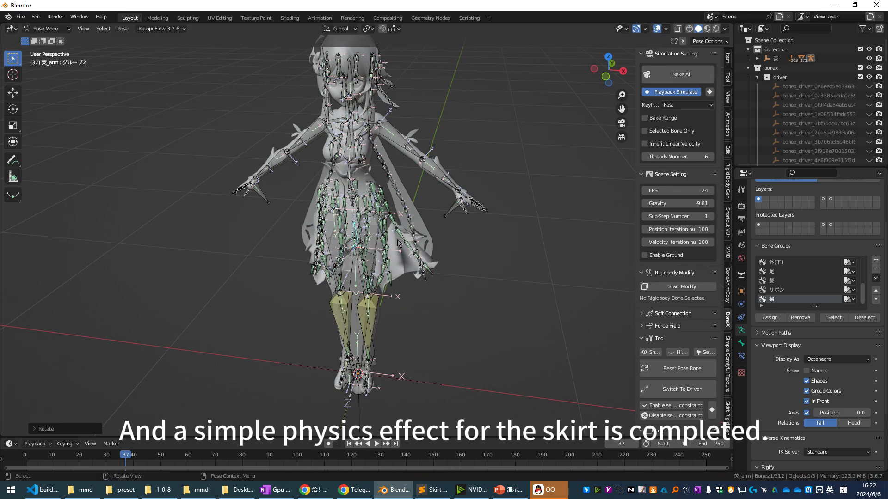
key(a)
click(682, 287)
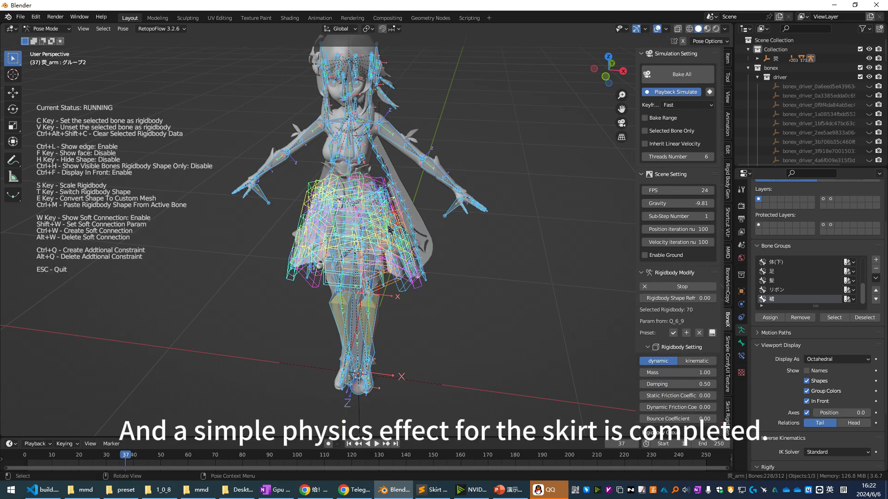
scroll(388, 229, up, 4)
key(Escape)
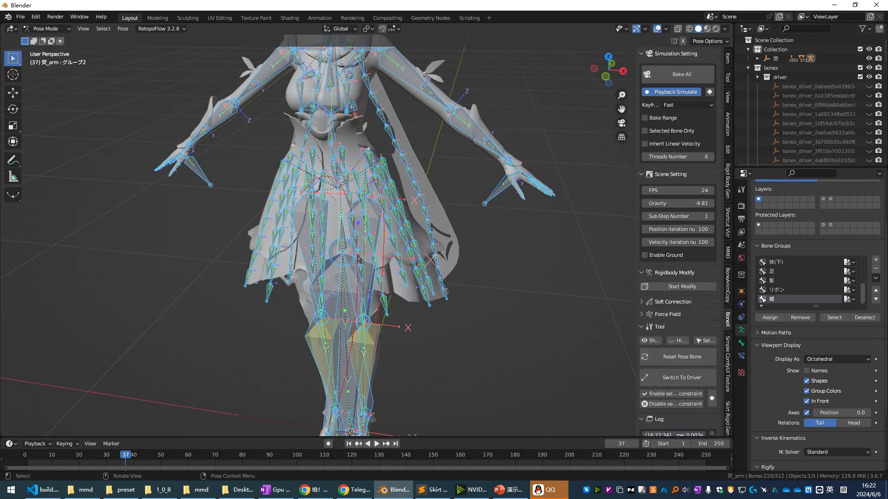
- Set the two upper-leg bones (足) as rigid bodies and make them kinematic
scroll(357, 257, up, 2)
middle_drag(349, 277, 370, 275)
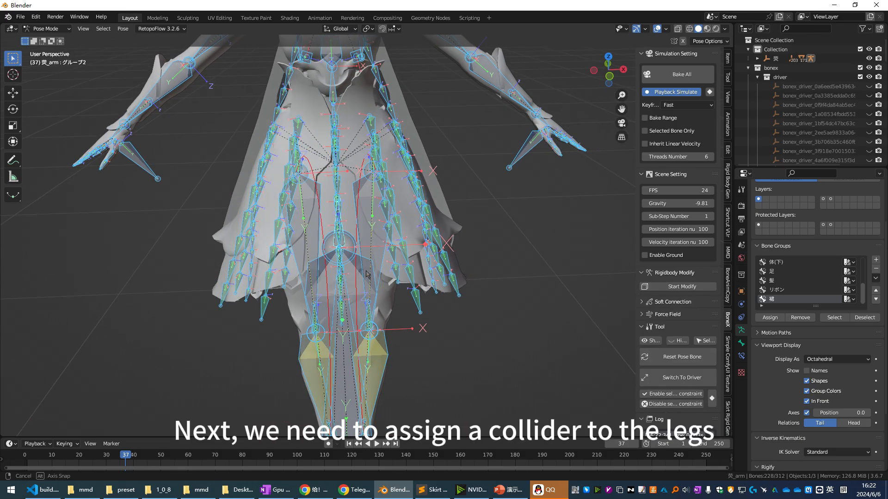
click(375, 250)
shift+click(309, 254)
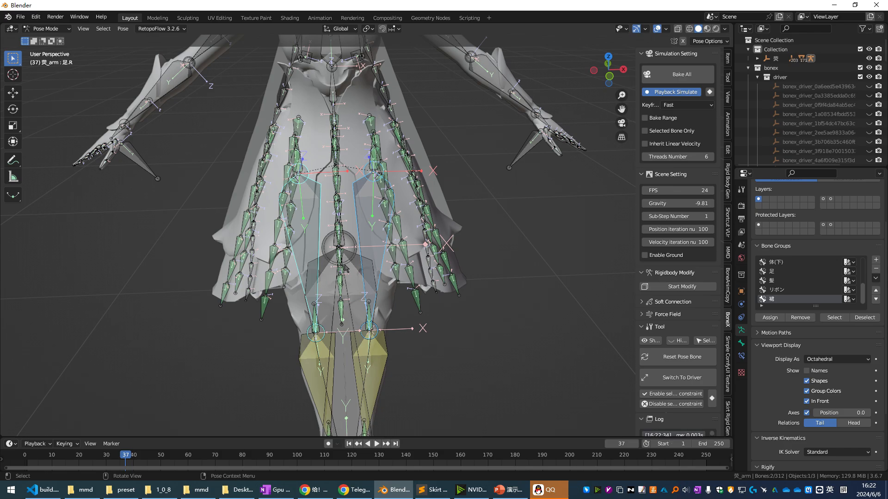
middle_drag(309, 254, 333, 245)
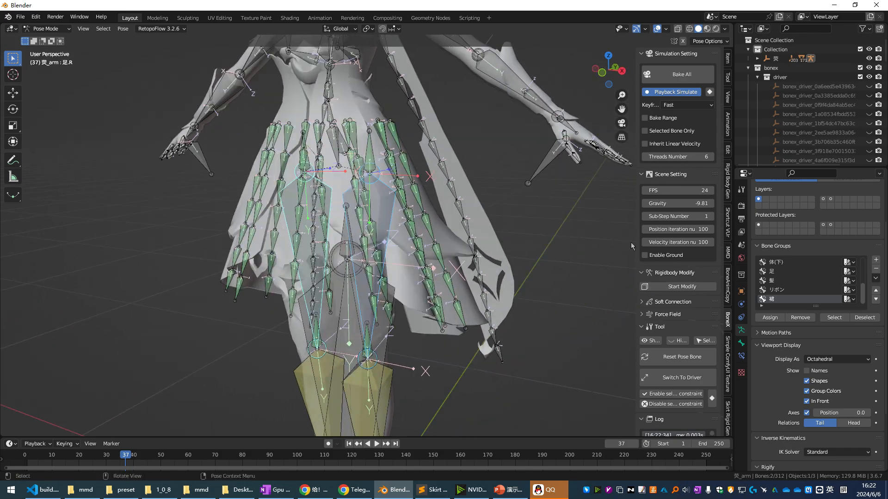
click(682, 287)
middle_drag(552, 286, 515, 286)
middle_drag(365, 296, 407, 314)
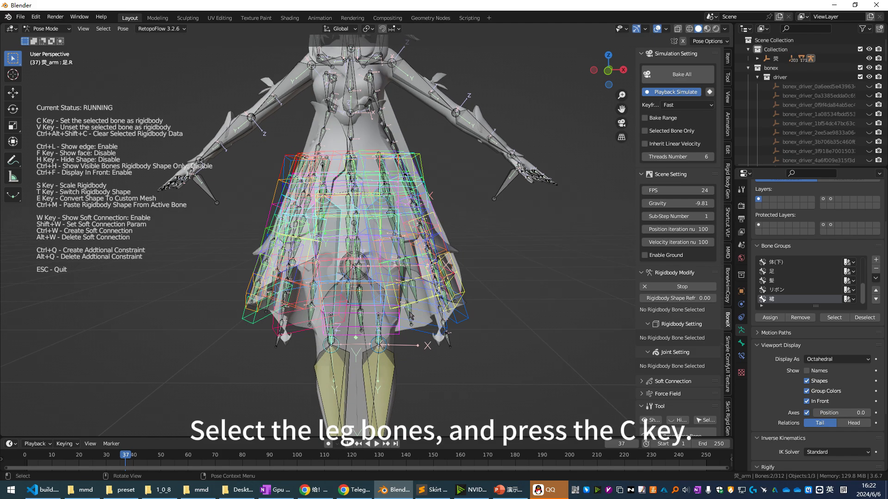
key(c)
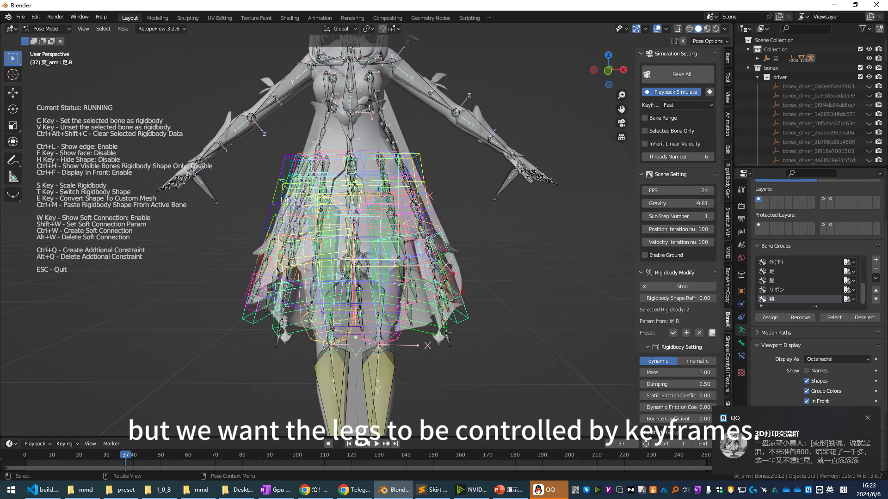
scroll(331, 326, down, 1)
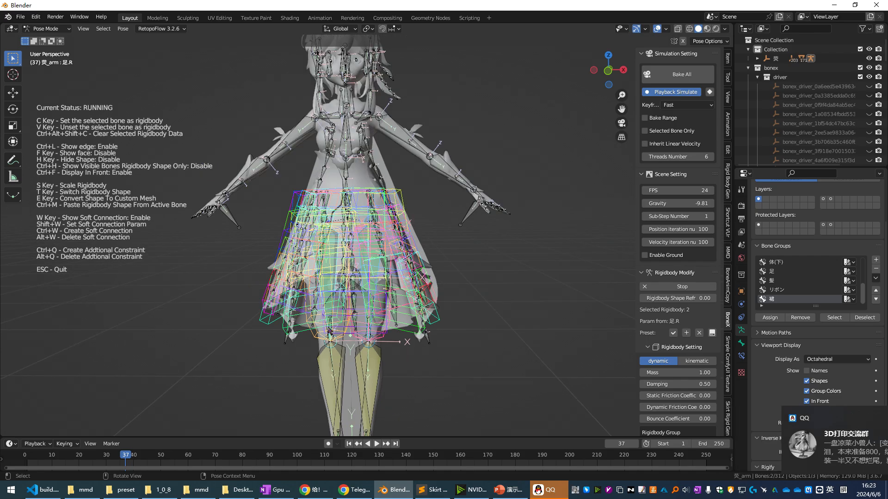
click(696, 361)
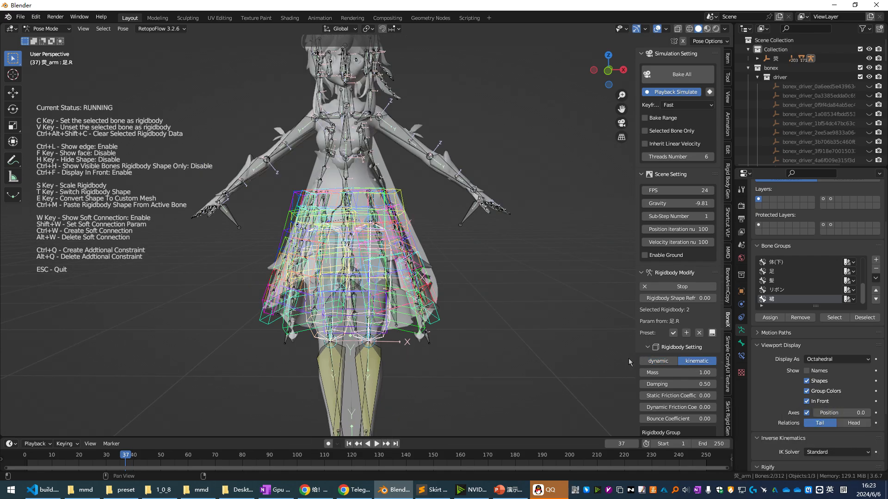
- Quit rigid body modification and rotate the central bone グループ2 during playback to test the skirt's collision with the legs
scroll(346, 221, up, 3)
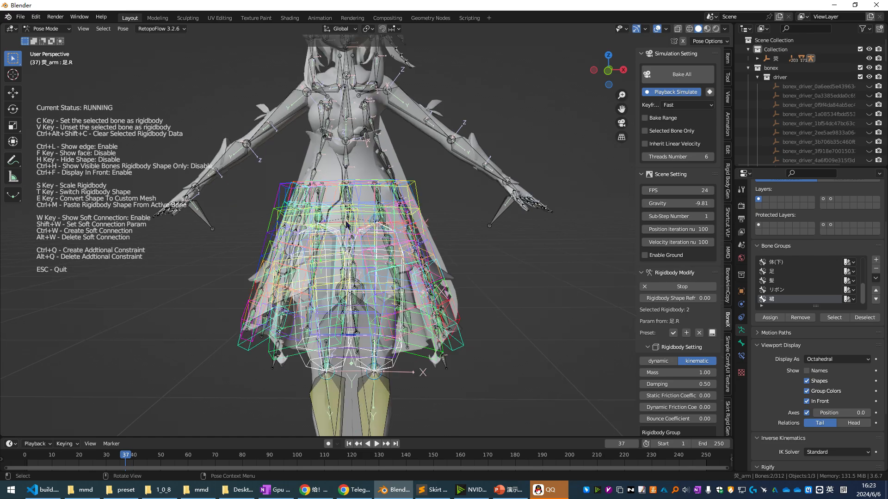
alt+drag(346, 222, 356, 234)
click(358, 260)
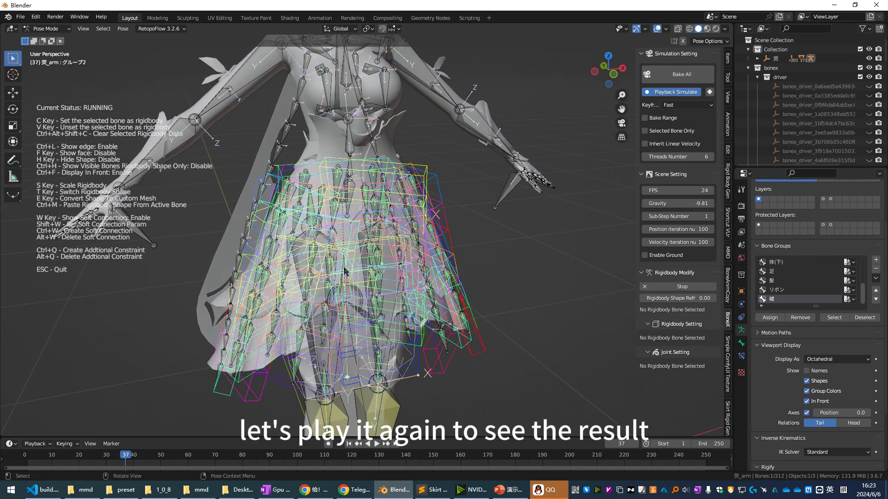
key(Escape)
key(space)
key(r)
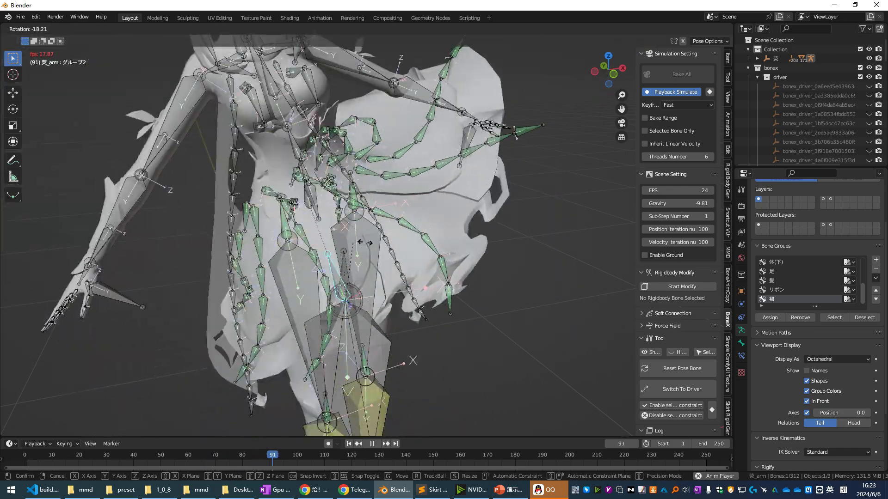
click(385, 239)
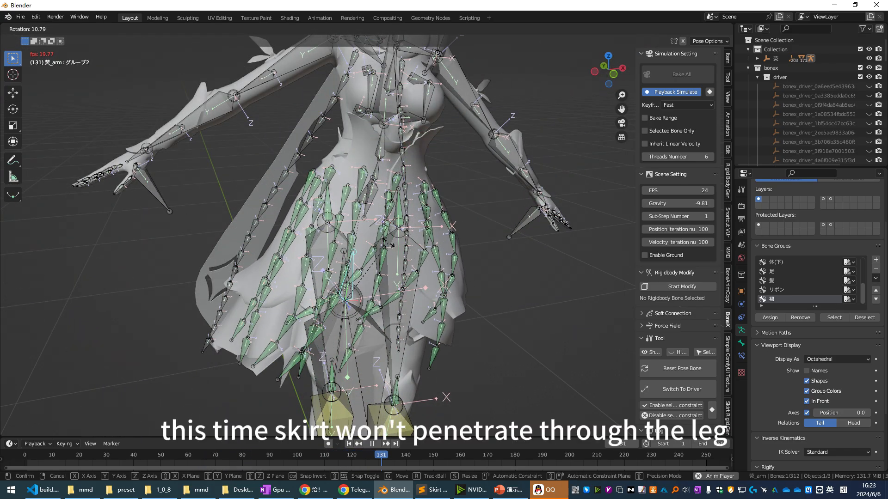
middle_drag(431, 308, 453, 305)
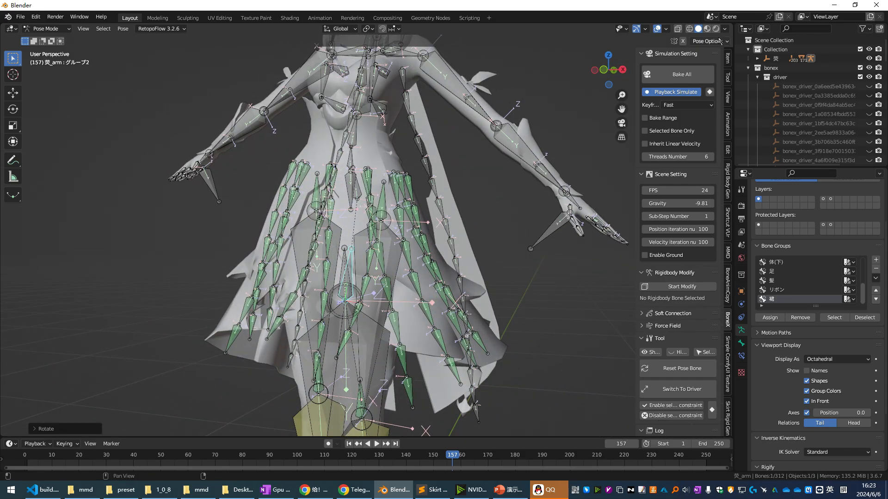
- Switch the viewport to Material Preview shading and return the timeline to frame 0
click(707, 29)
scroll(321, 356, up, 3)
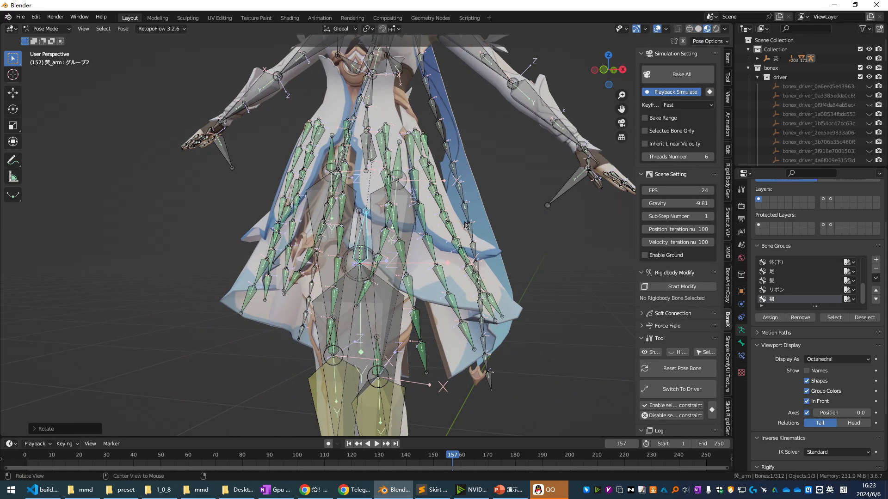
drag(109, 458, 21, 458)
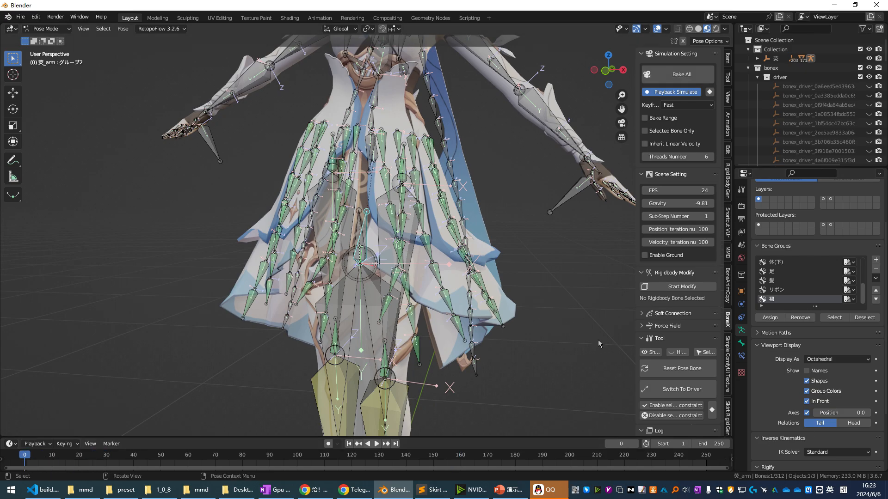
- Clear the rotation of all pose bones and restart rigid body modification
scroll(598, 344, down, 3)
shift+middle_drag(462, 155, 462, 201)
scroll(463, 202, up, 3)
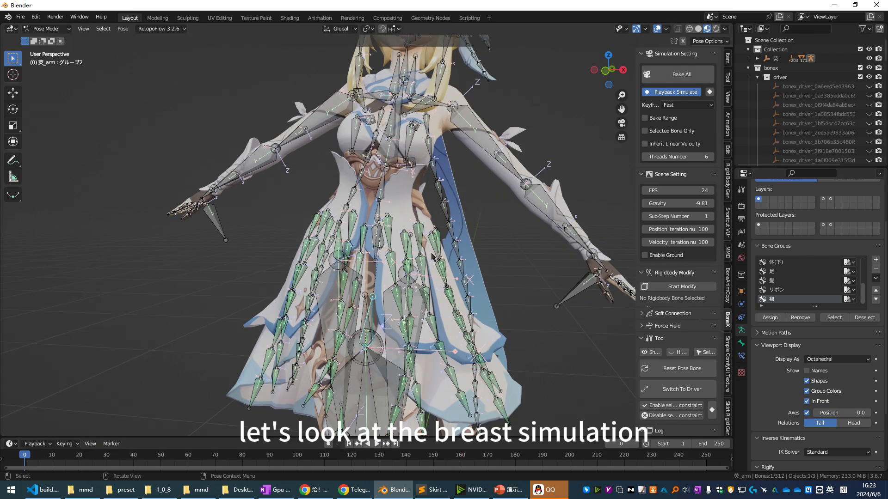
key(a)
key(alt+r)
click(683, 291)
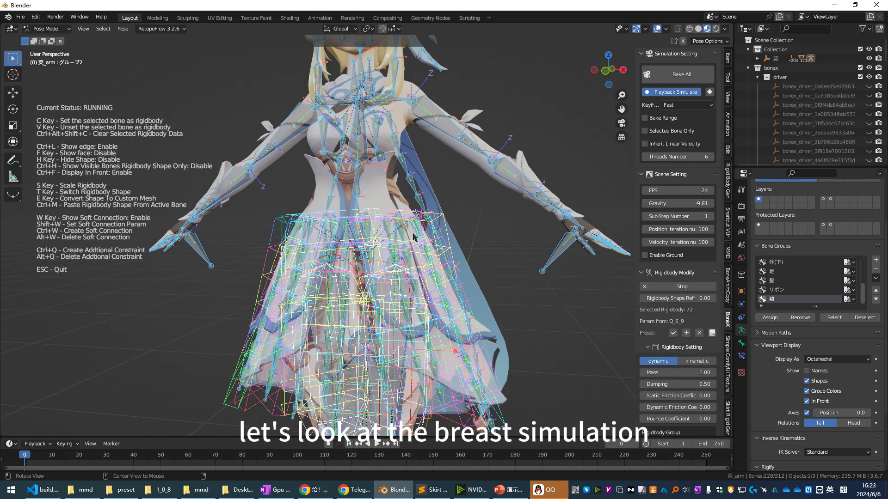
- Select the chest bone 胸上2.L and examine the orientation of the breast bones up close
scroll(394, 210, up, 4)
scroll(400, 240, down, 2)
middle_drag(400, 241, 376, 245)
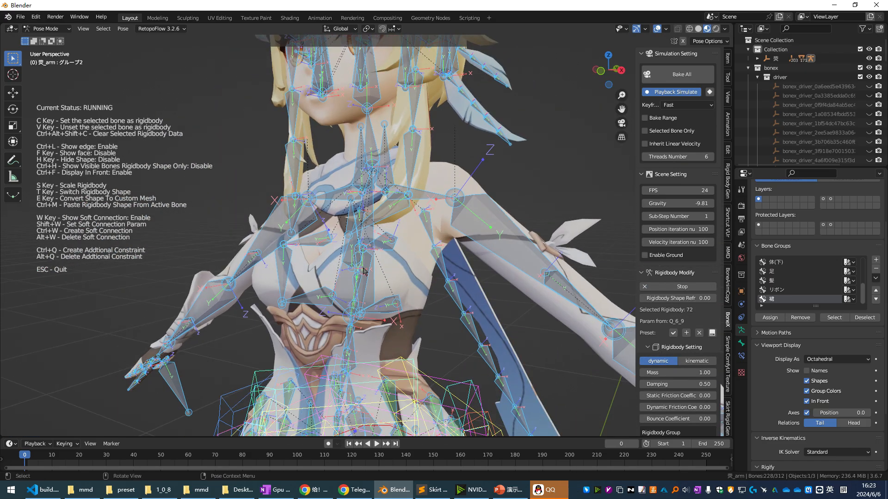
click(361, 272)
middle_drag(322, 280, 327, 298)
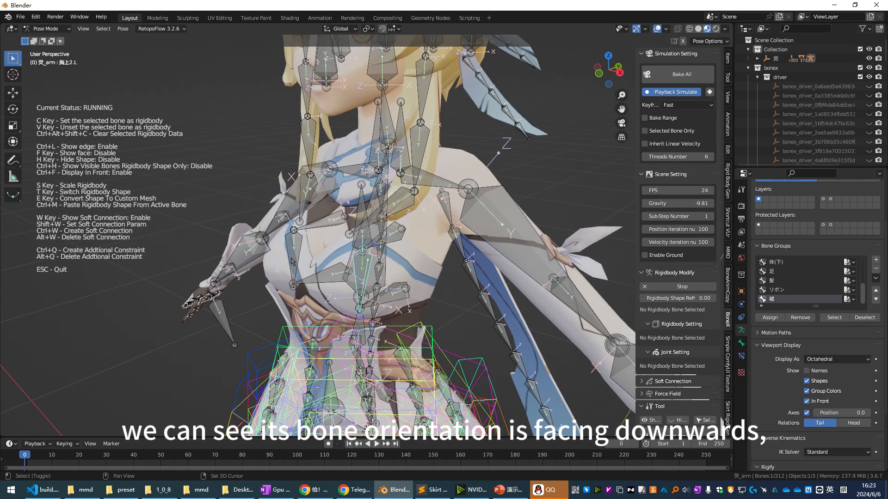
- Select both breast bones, quit rigid body modification, and rotate the bones 90 degrees in Edit Mode from the right view
shift+click(292, 262)
key(Escape)
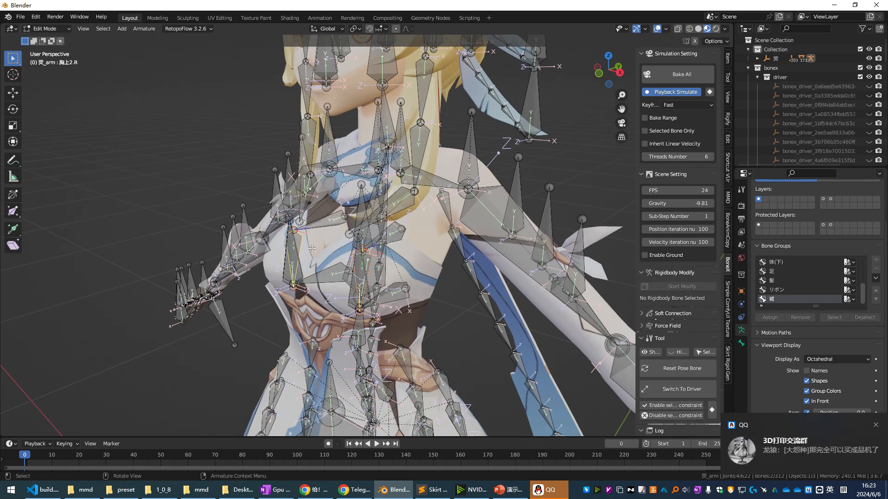
key(KP_3)
text(r)
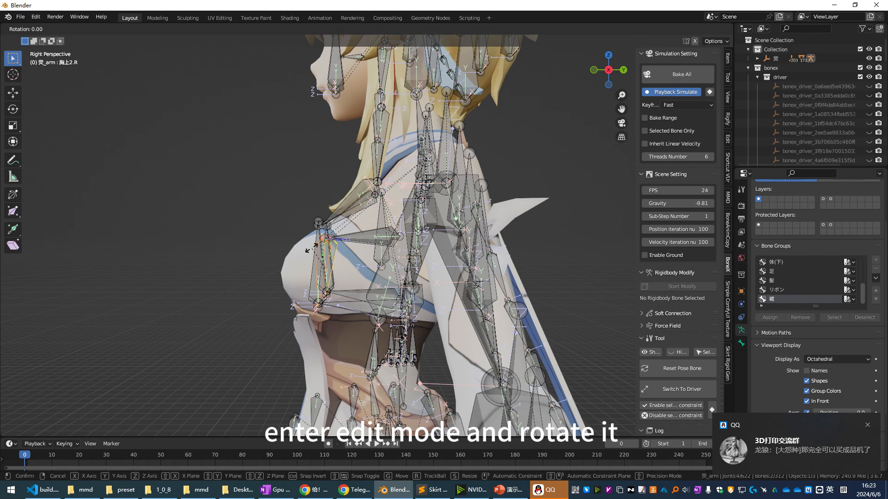
text(90)
key(Return)
scroll(311, 248, down, 3)
middle_drag(311, 249, 360, 263)
key(Tab)
- Restart rigid body modification and set the two breast bones as rigid bodies
click(682, 286)
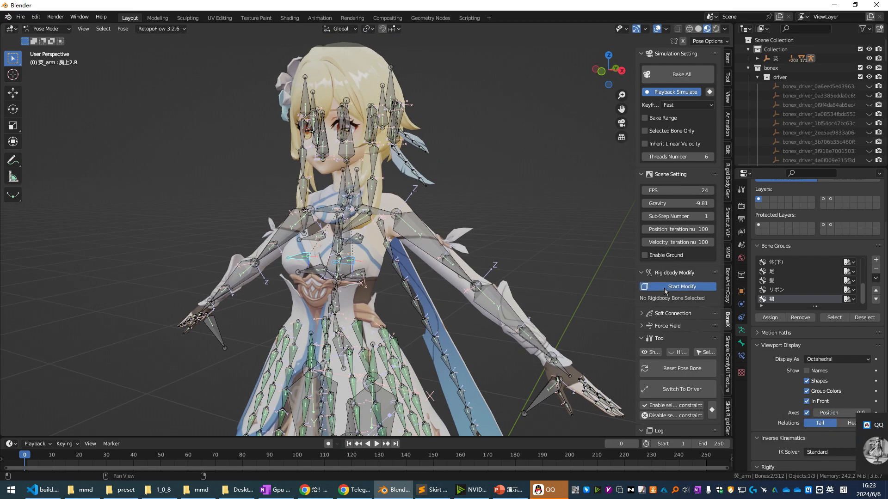
scroll(414, 274, up, 3)
scroll(395, 276, up, 2)
middle_drag(414, 274, 427, 254)
scroll(377, 277, down, 1)
key(c)
- Scale up the two breast rigid body shapes and display the rigid body faces
key(s)
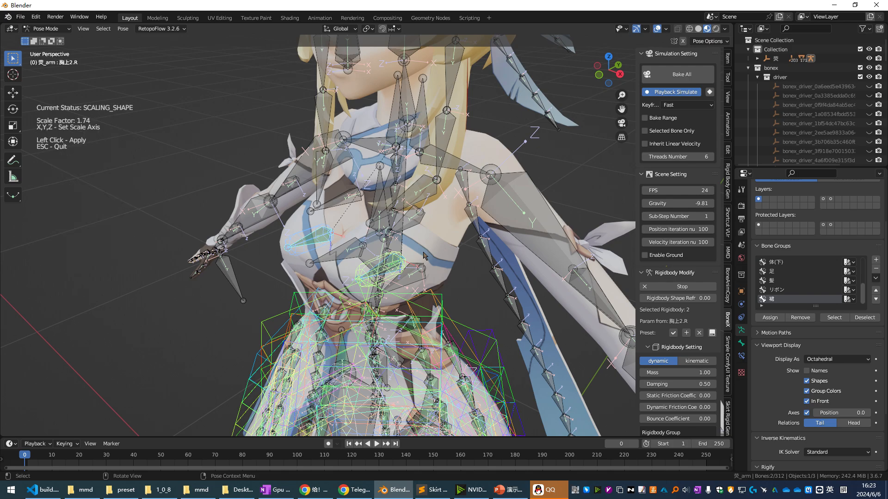
click(432, 250)
key(ctrl+f)
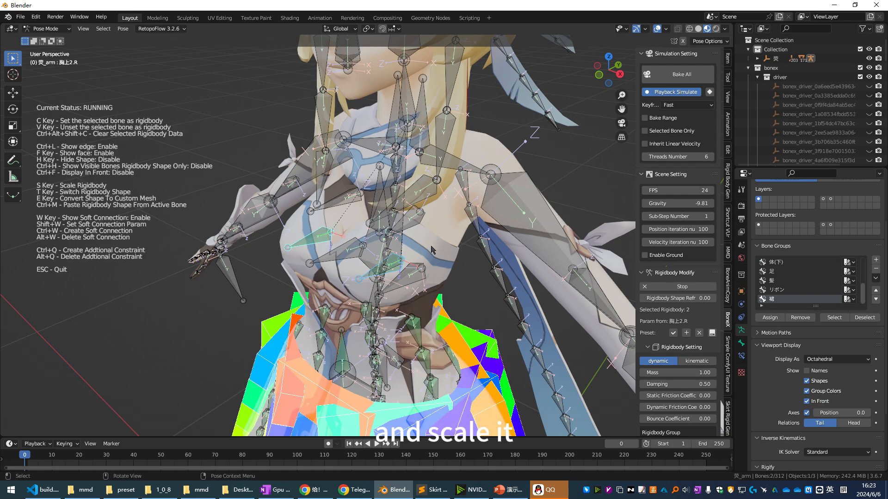
key(s)
click(518, 227)
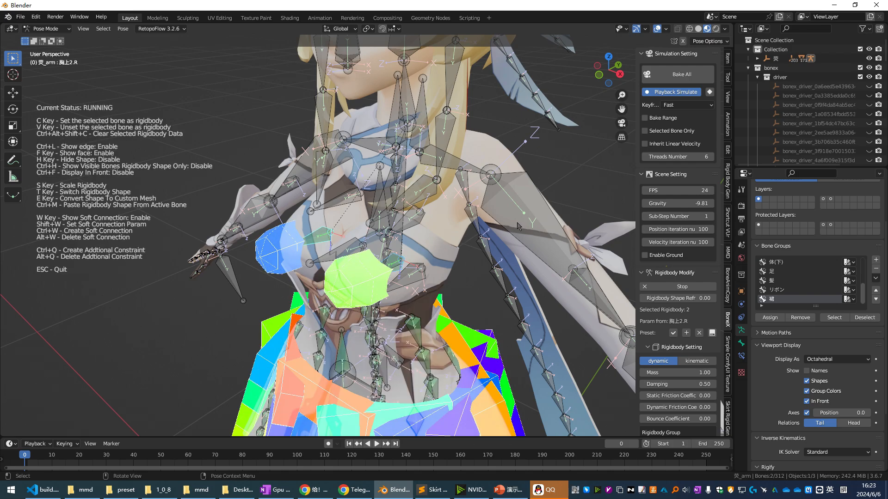
key(ctrl+f)
- Make the two breast rigid bodies spherical and scale them to fit the breasts, checking the fit against the mesh
key(s)
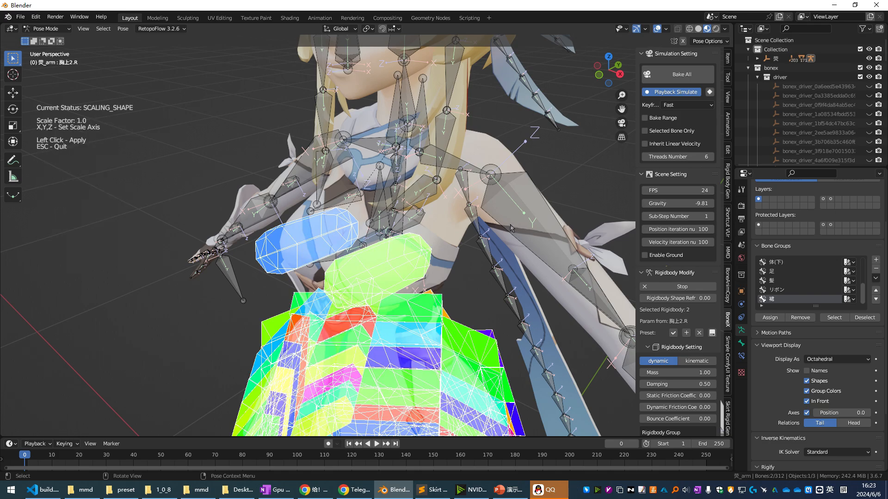
click(387, 266)
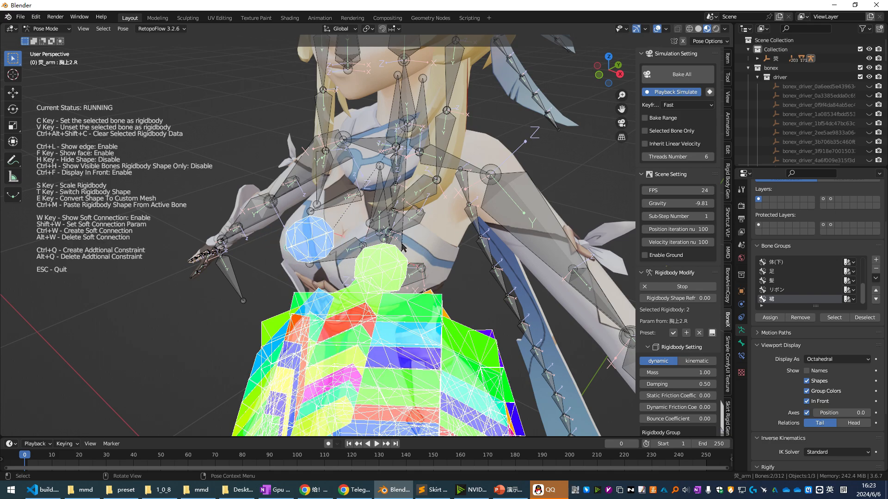
key(s)
click(439, 228)
key(ctrl+f)
middle_drag(416, 256, 475, 226)
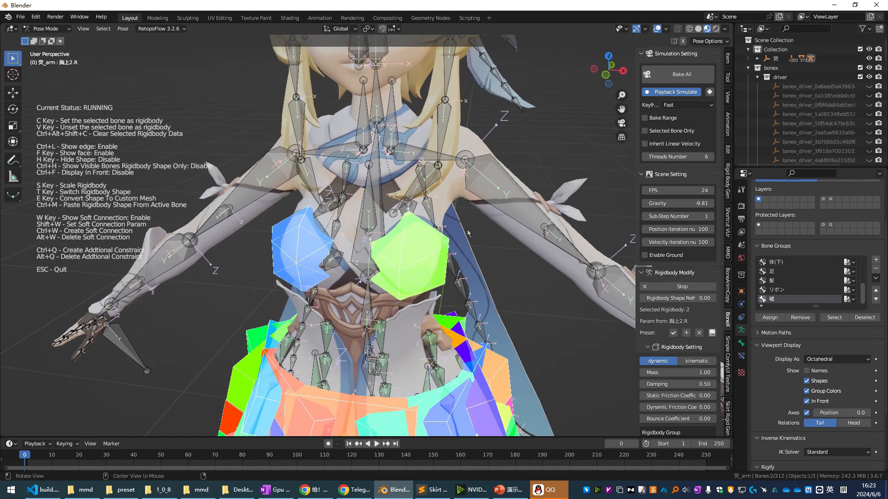
key(s)
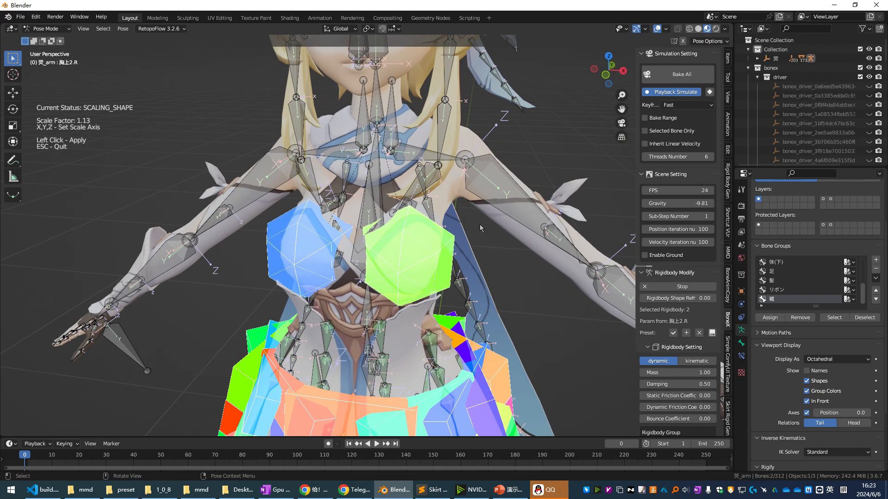
click(473, 225)
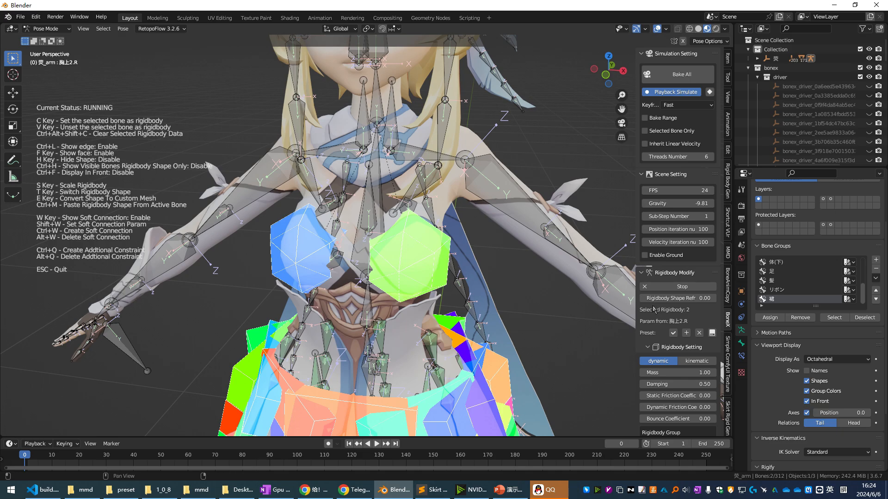
- Check the collision notes in Sublime Text, return to Blender, and remove the breast rigid bodies from rigid body group 1
scroll(667, 295, down, 6)
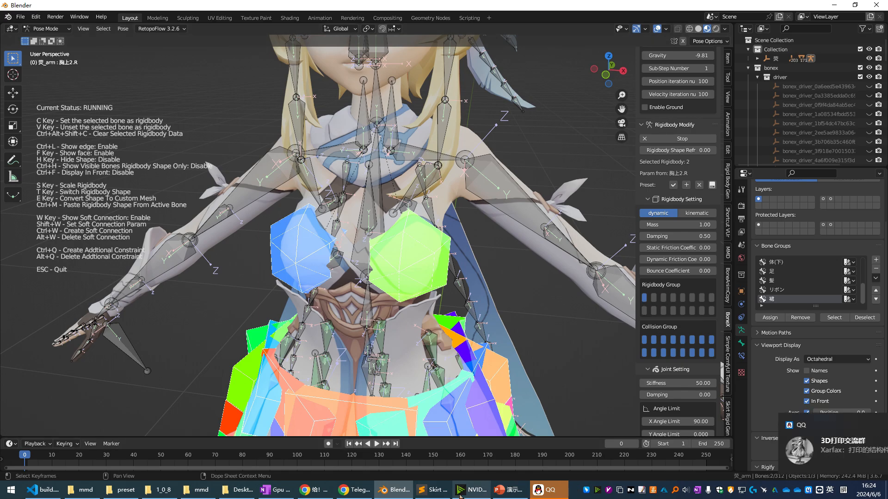
click(437, 493)
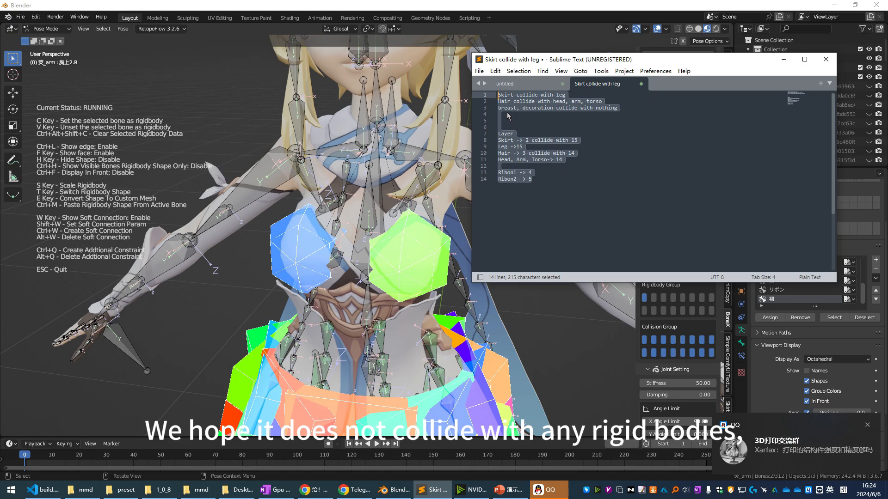
click(520, 6)
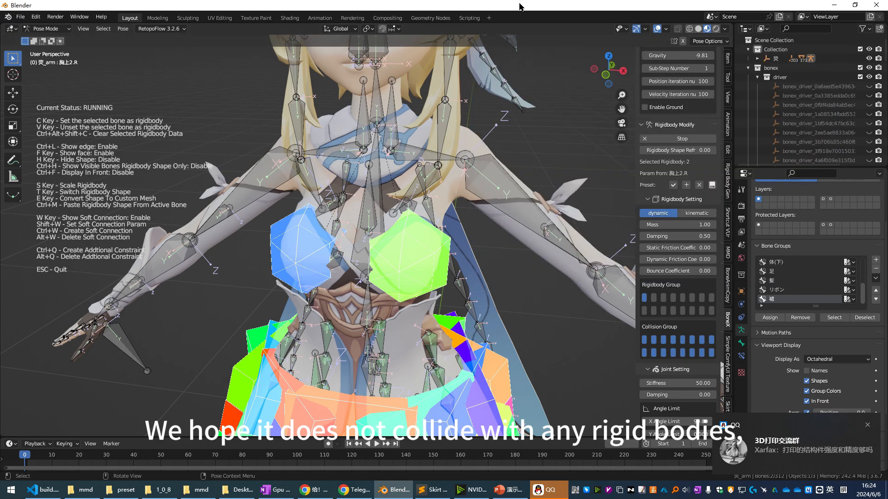
click(645, 298)
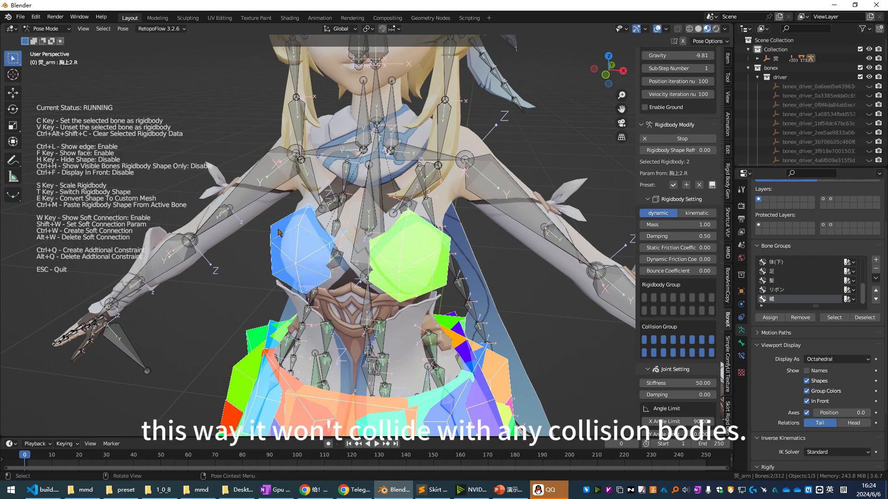
- Quit rigid body modification and rotate グループ2 during playback to examine the breast simulation in Material Preview with overlays hidden
middle_drag(336, 238, 413, 261)
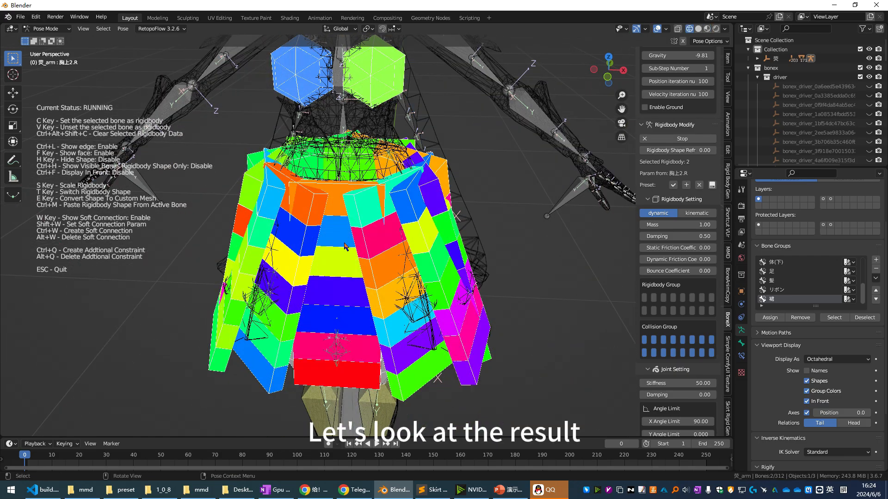
key(Escape)
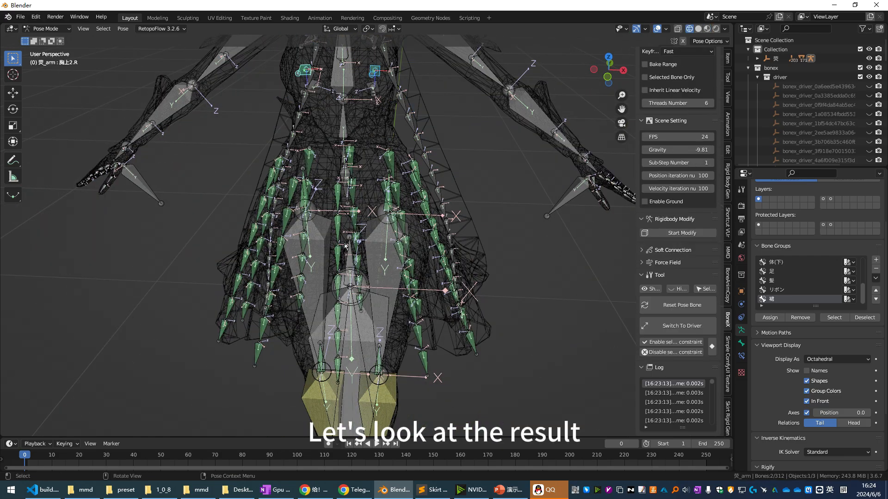
scroll(352, 257, down, 8)
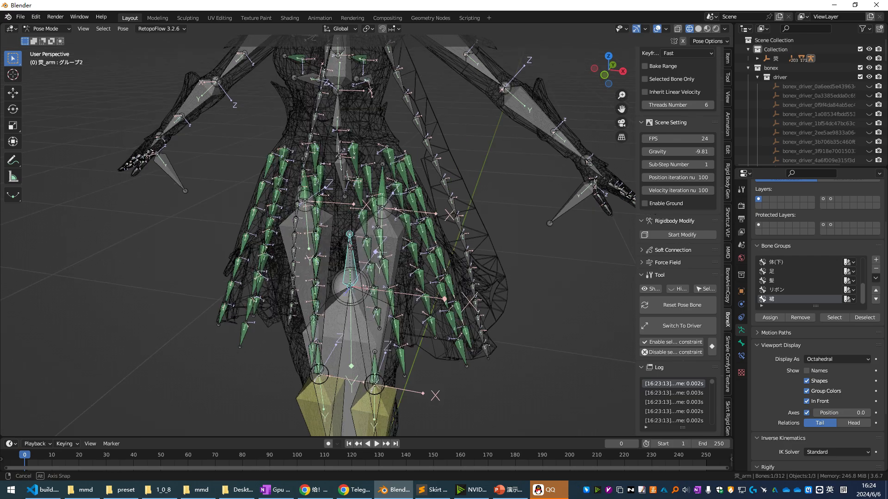
key(space)
scroll(375, 228, up, 3)
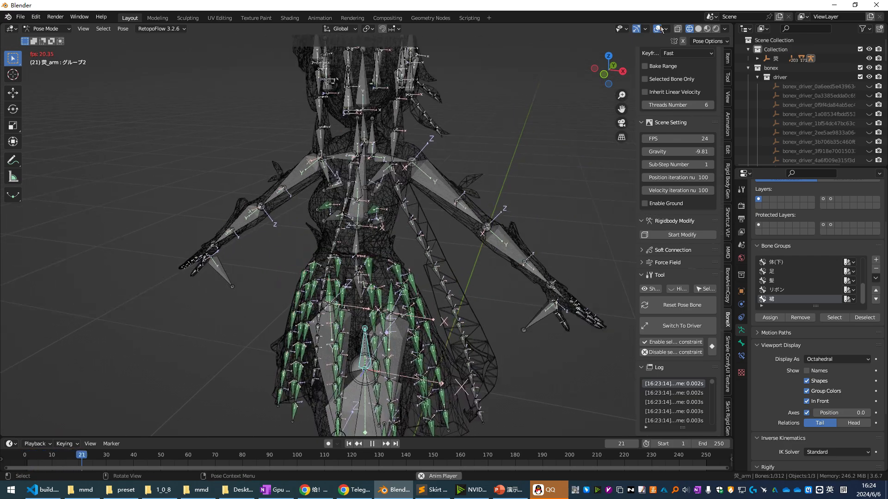
click(707, 30)
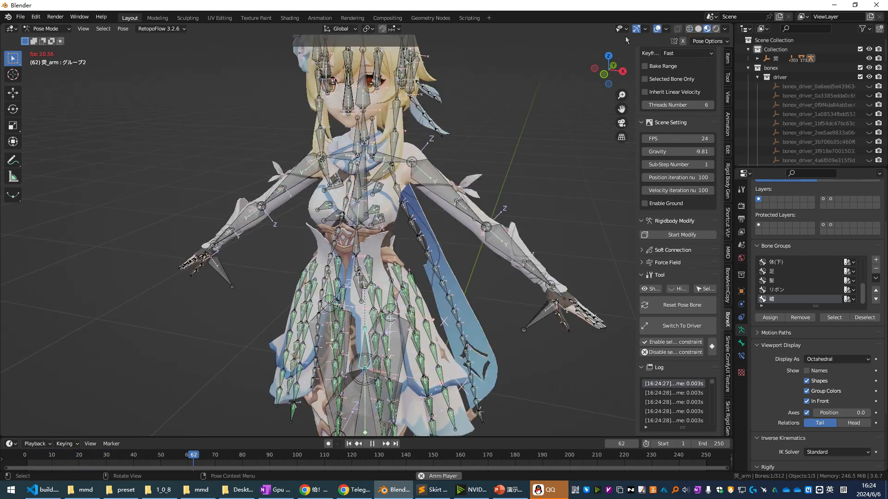
click(657, 29)
key(r)
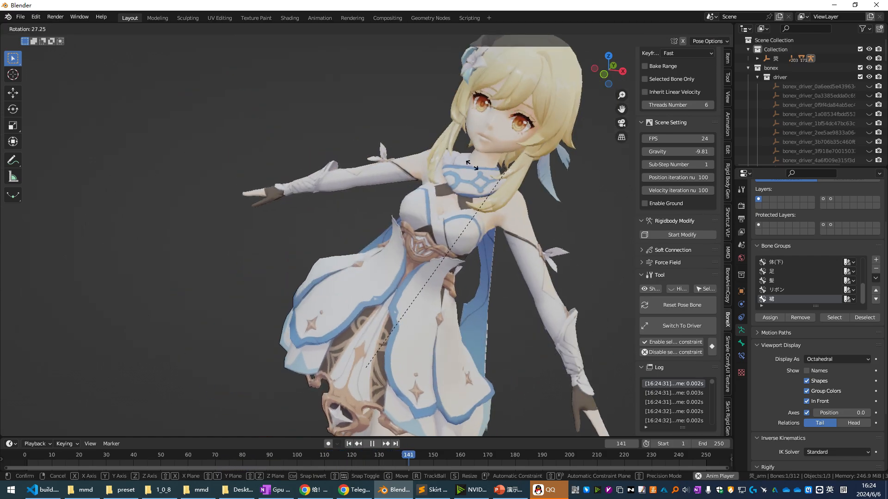
right_click(486, 166)
key(Escape)
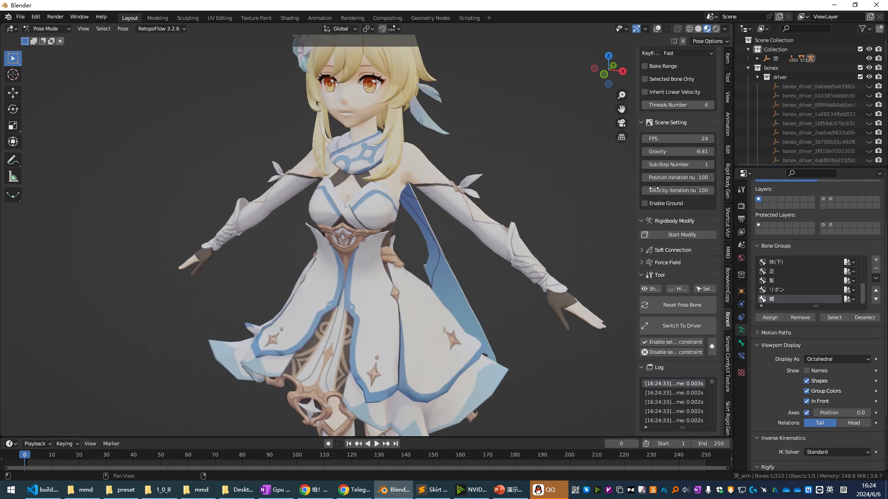
- Restart rigid body modification and show the viewport overlays again
click(675, 234)
scroll(445, 154, up, 3)
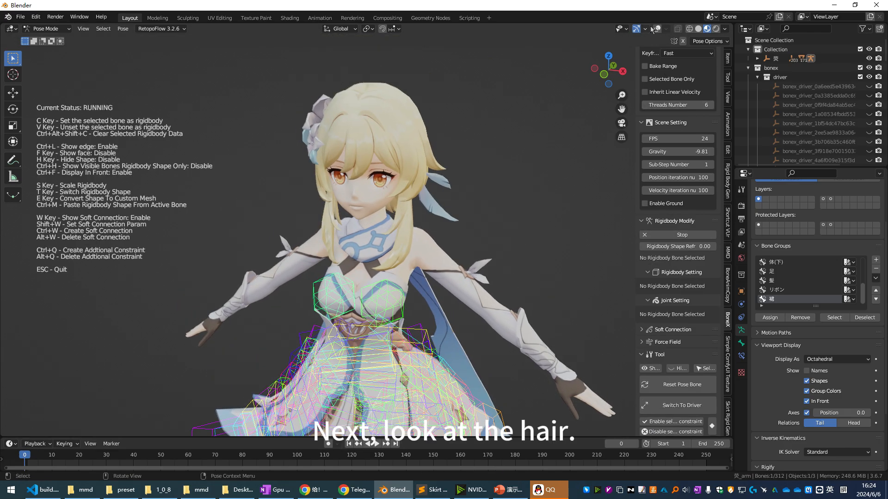
click(656, 29)
middle_drag(456, 182, 415, 195)
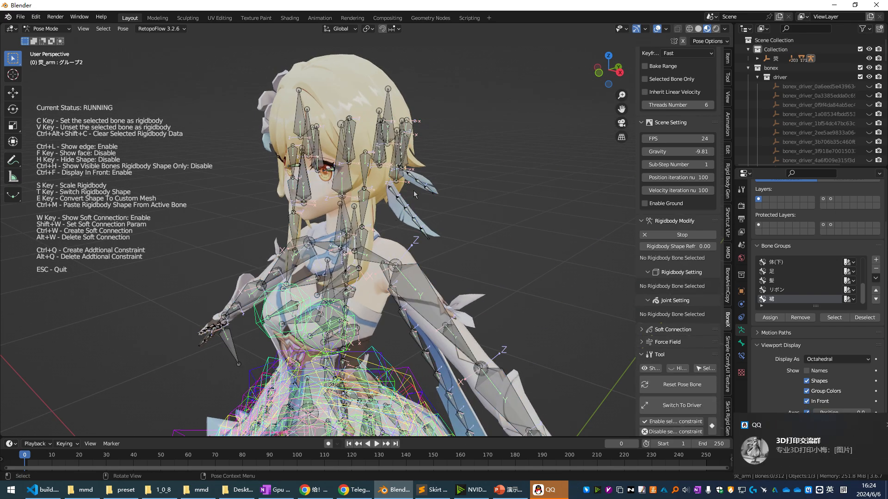
- Select the bones of the hair bone group 髪 and set them as rigid bodies
click(783, 282)
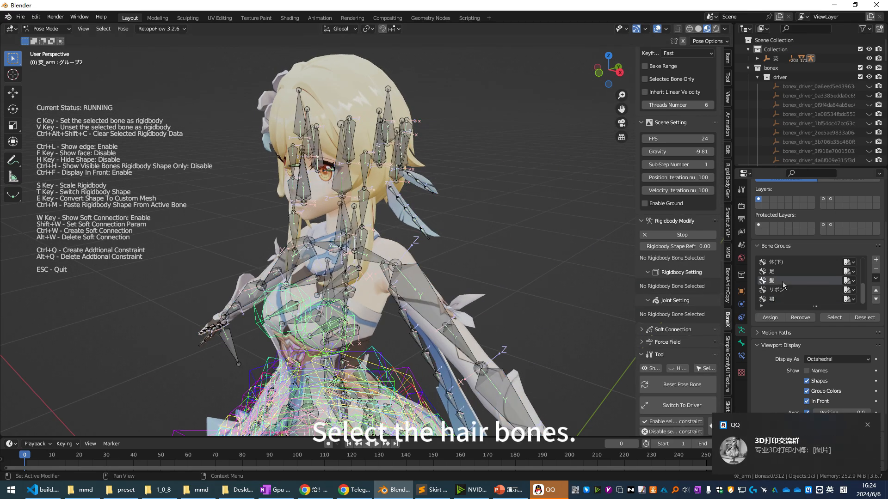
click(834, 317)
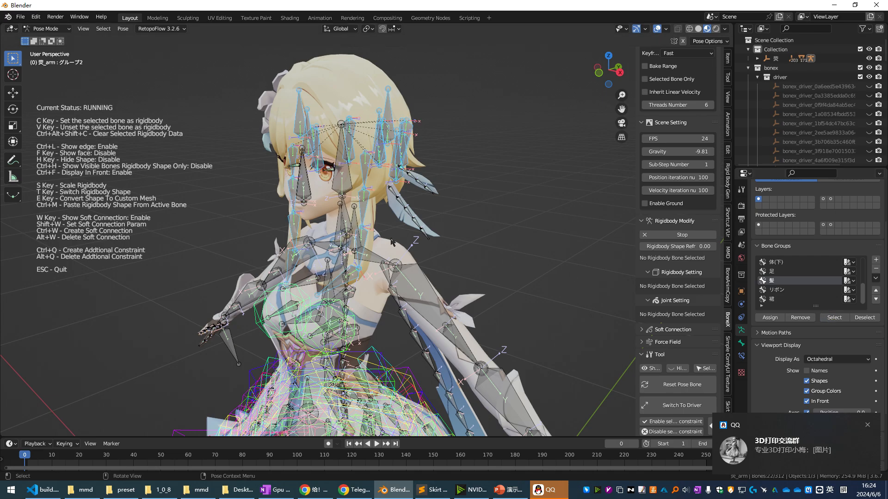
mouse_move(391, 241)
middle_down()
mouse_move(419, 239)
mouse_move(392, 237)
middle_up()
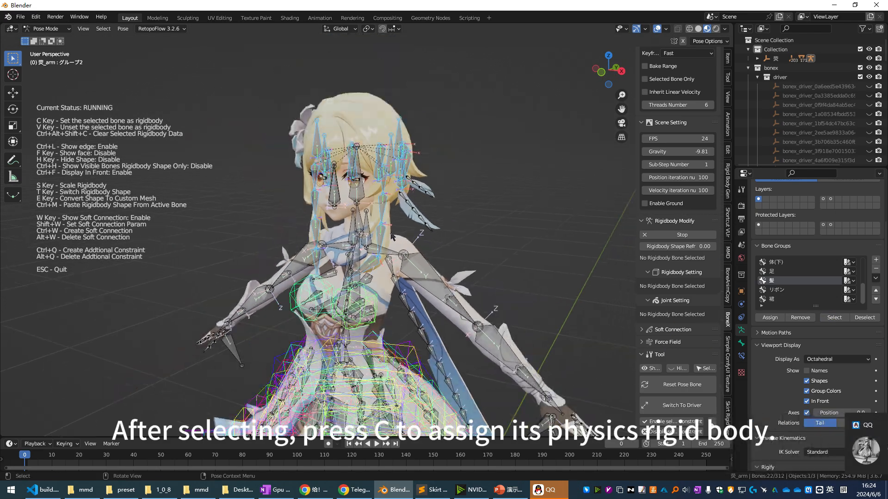
key(c)
scroll(378, 238, up, 2)
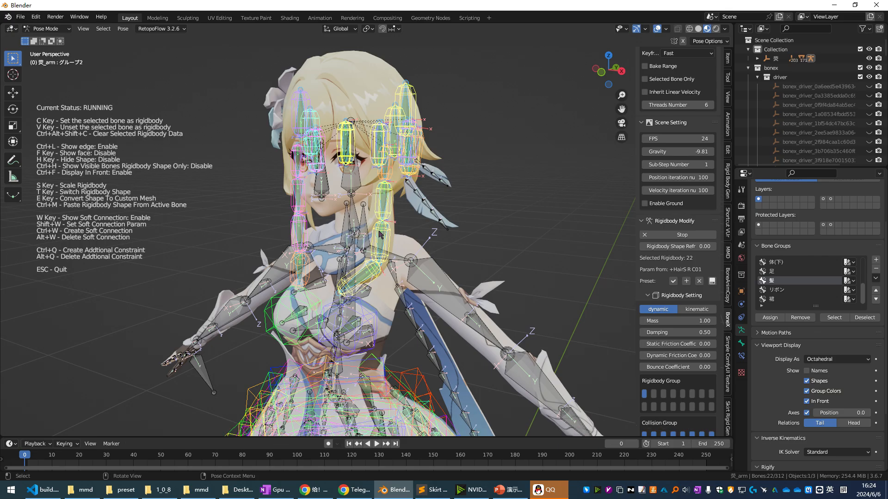
mouse_move(369, 238)
middle_down()
mouse_move(342, 237)
mouse_move(374, 236)
middle_up()
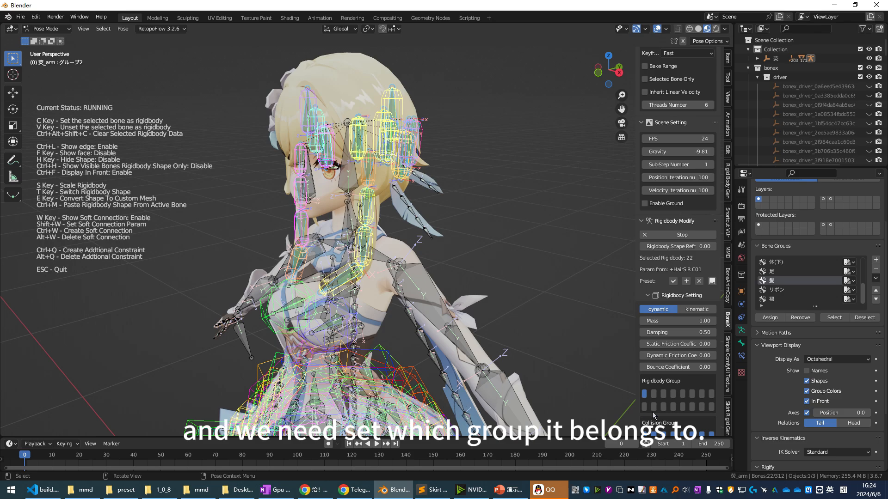
- Consult the notes in Sublime Text, assign the hair rigid bodies to group 3, and exclude group 3 from their collision groups
scroll(672, 354, down, 3)
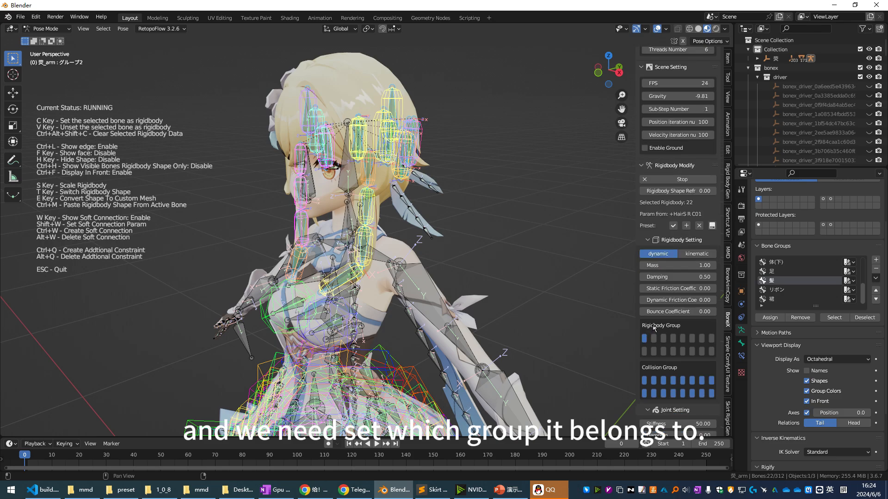
key(alt+Tab)
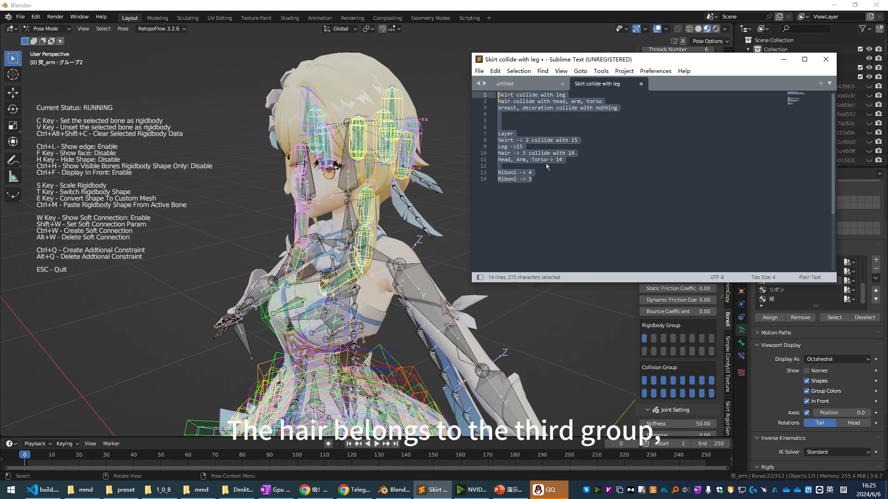
click(614, 5)
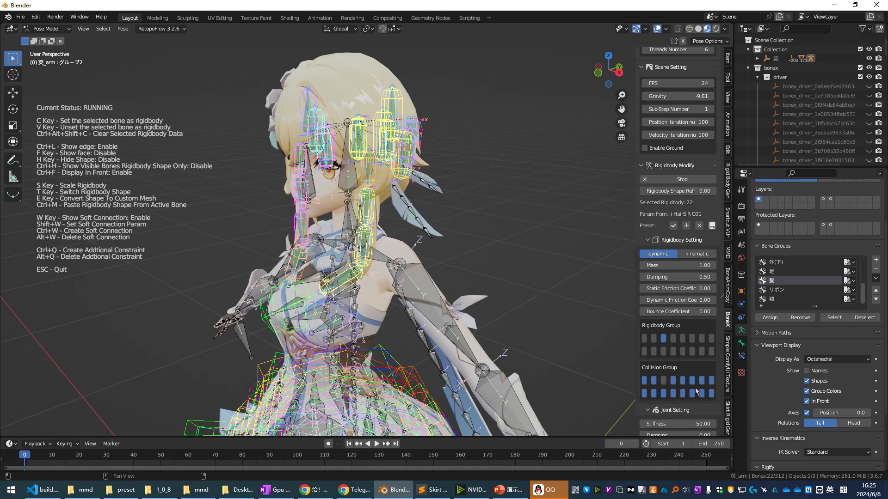
- Select the head bone 頭 and set it as a kinematic rigid body
middle_drag(388, 325, 350, 178)
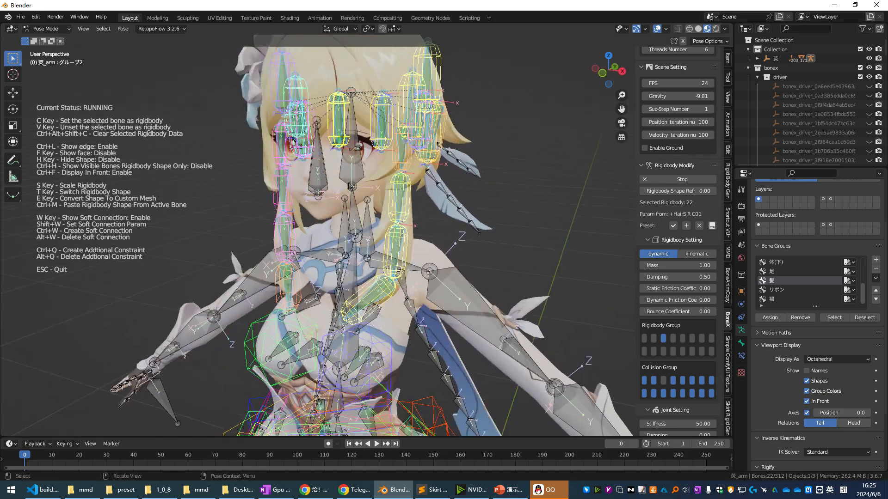
click(349, 173)
scroll(349, 173, down, 4)
key(c)
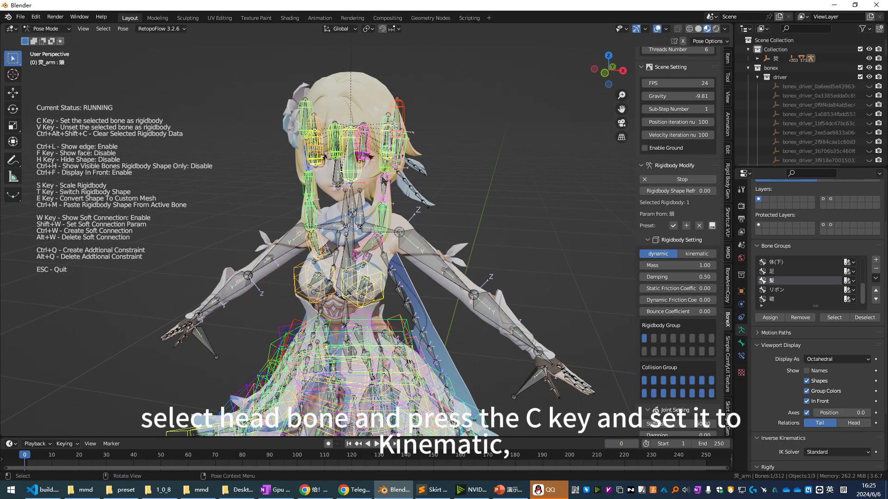
scroll(383, 179, up, 1)
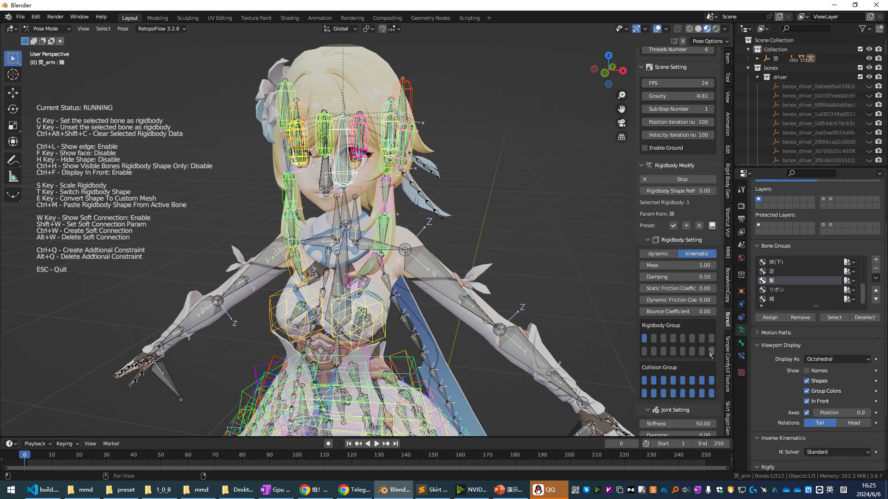
- Assign the head's kinematic rigid body to group 14, then shorten and widen its shape
scroll(483, 183, up, 4)
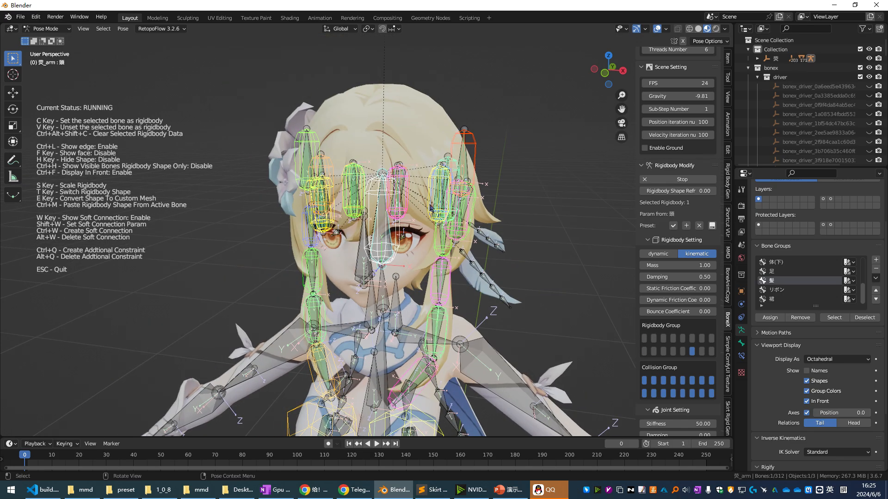
key(s)
click(485, 187)
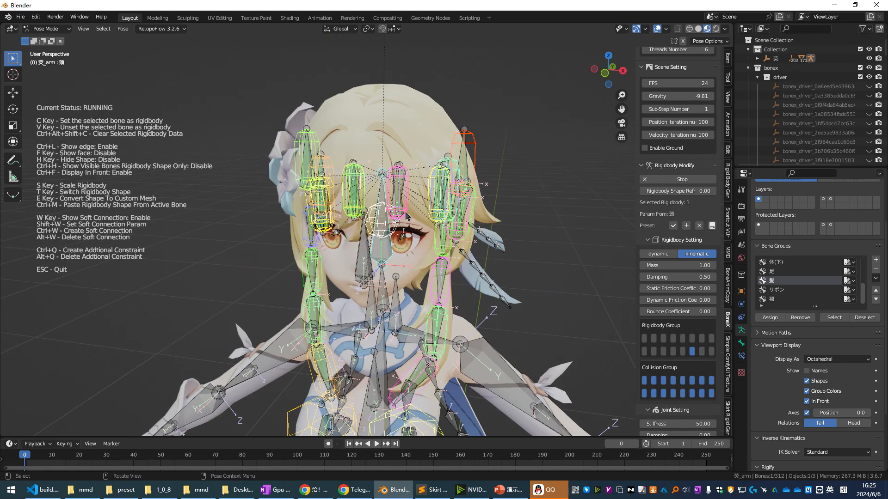
key(s)
click(585, 176)
- Display the rigid body faces and enlarge the head's shape until it spans the head
key(f)
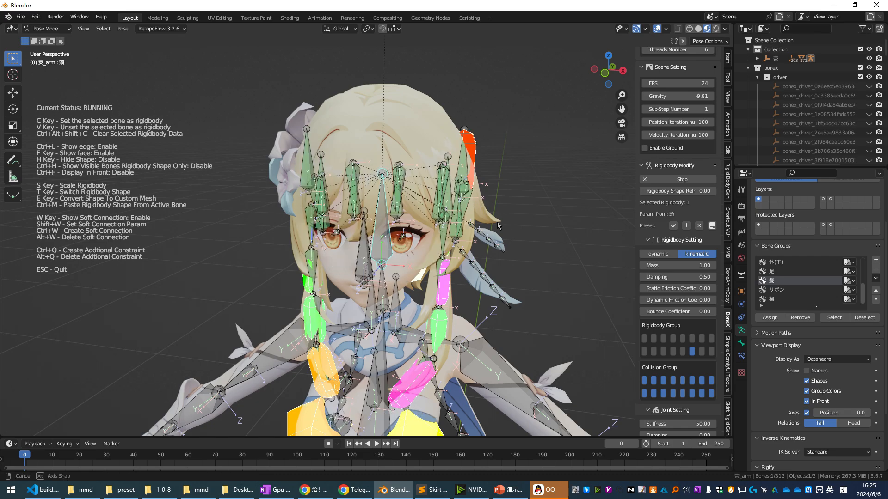
key(s)
middle_drag(498, 222, 458, 197)
click(503, 200)
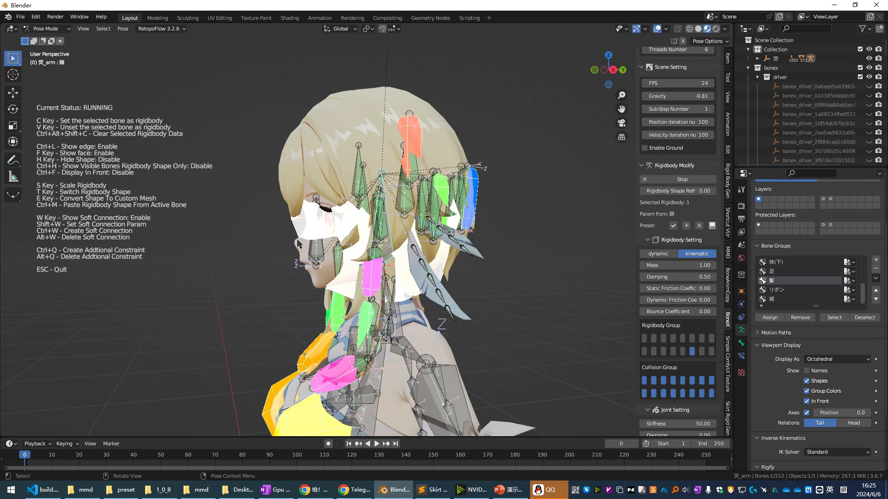
- Convert the head's rigid body shape to a custom mesh, then scale and move it to fit the head in side view
key(KP_3)
key(e)
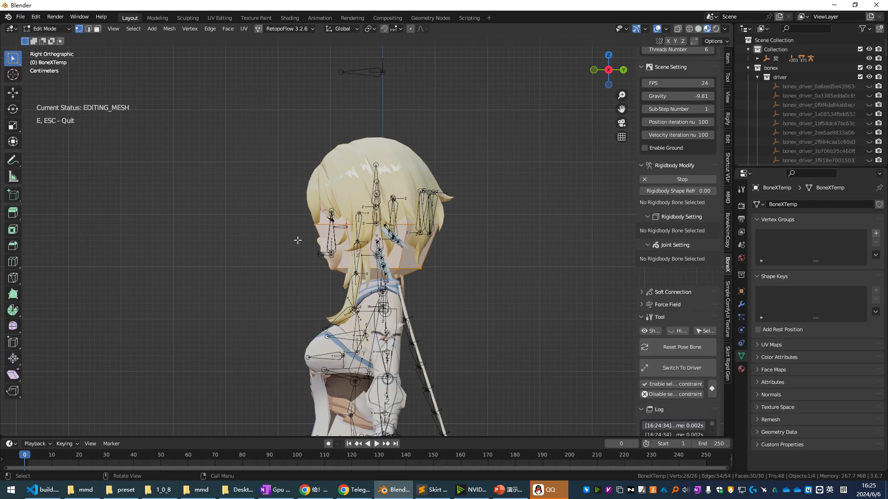
key(s)
click(497, 215)
key(g)
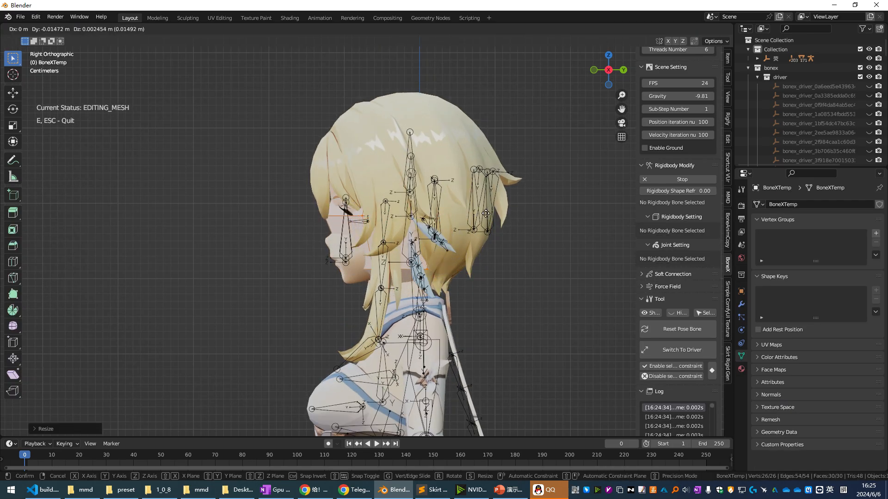
click(483, 221)
middle_drag(482, 221, 526, 229)
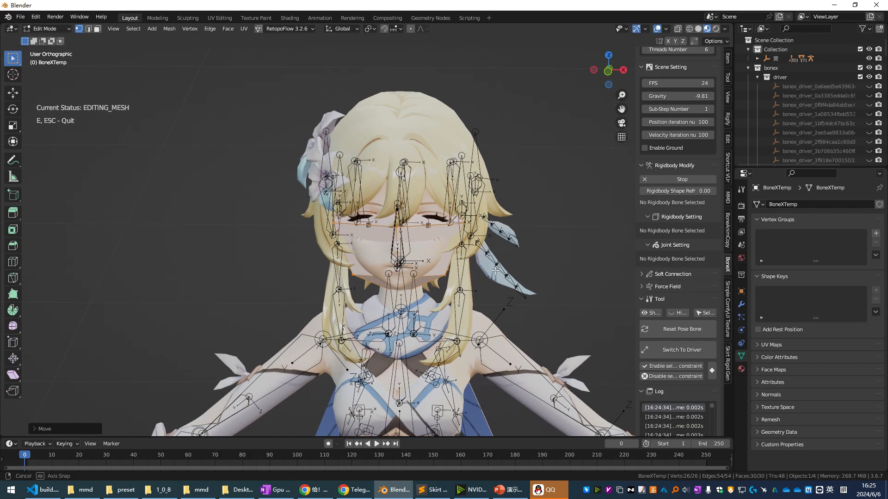
- Narrow the head's custom mesh along the X axis to fit the face width and finish editing the mesh
key(s)
key(x)
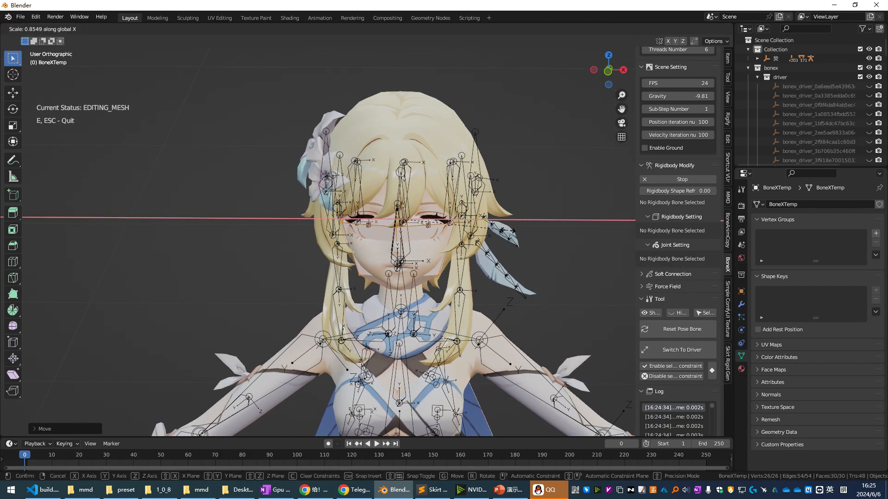
click(510, 230)
middle_drag(510, 230, 468, 244)
key(e)
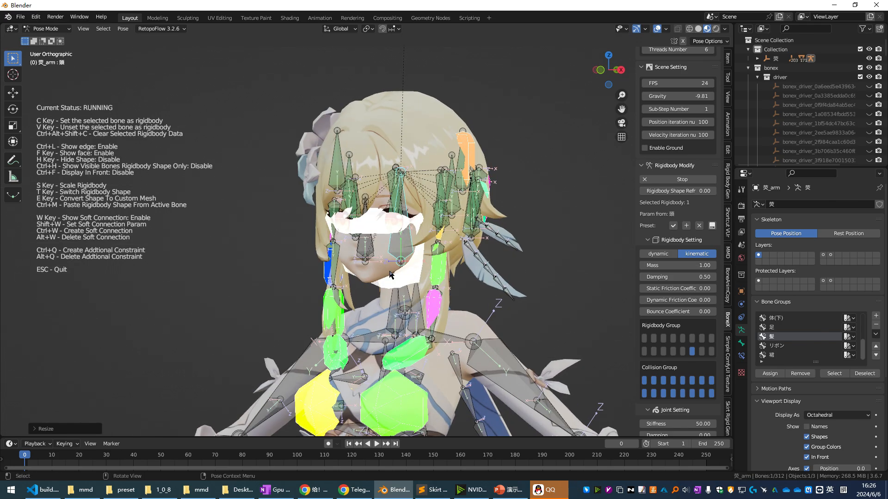
- Set both shoulder bones as rigid bodies and display all rigid body shapes in front
middle_drag(404, 292, 456, 255)
middle_drag(439, 284, 446, 291)
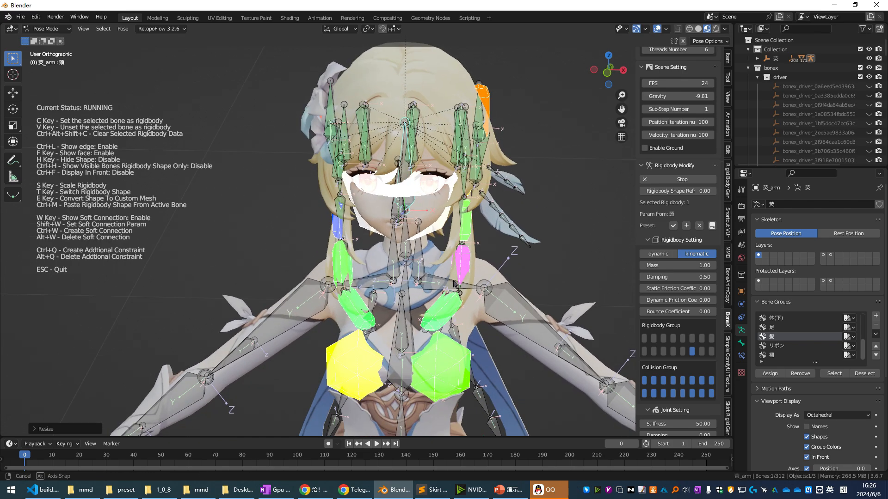
scroll(444, 293, up, 1)
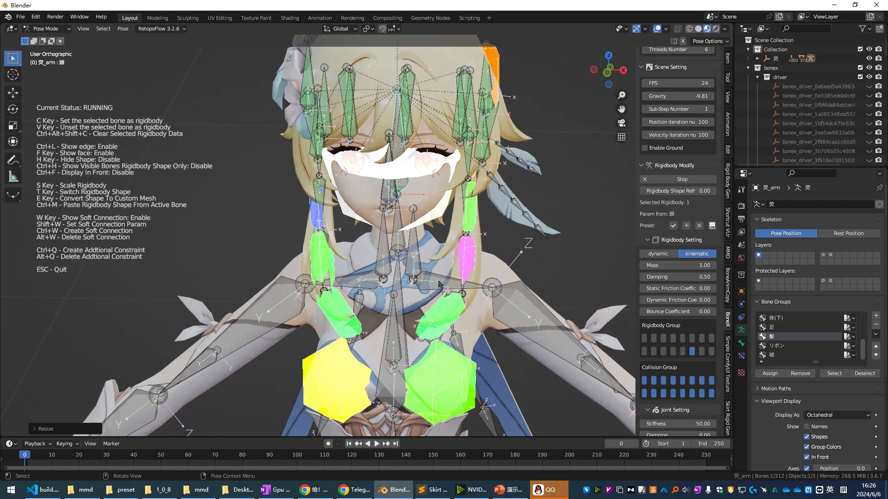
click(419, 289)
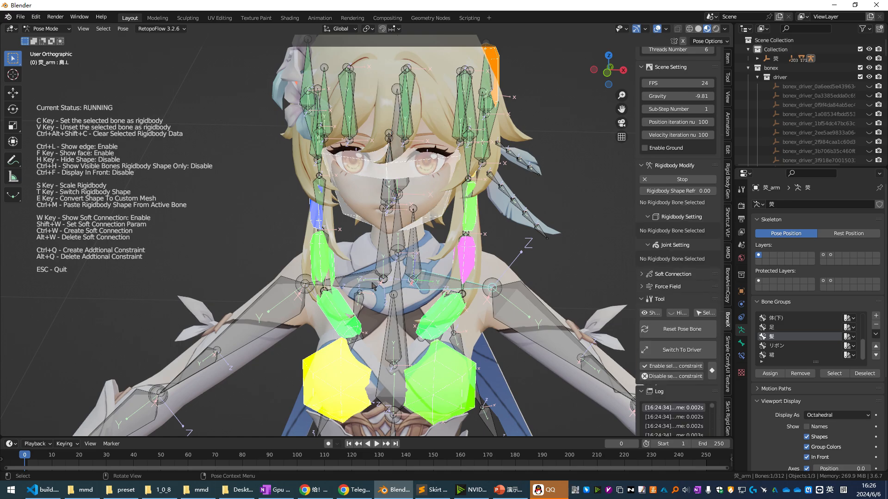
shift+click(413, 282)
key(c)
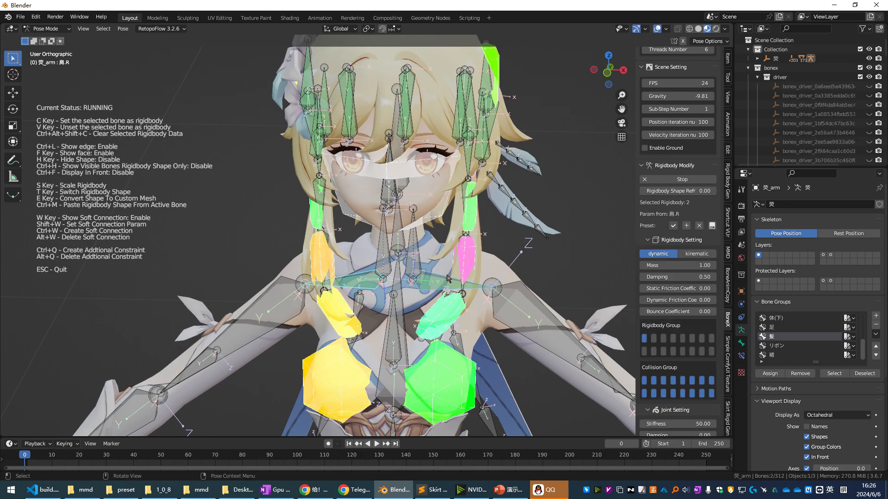
middle_drag(436, 282, 403, 283)
key(ctrl+f)
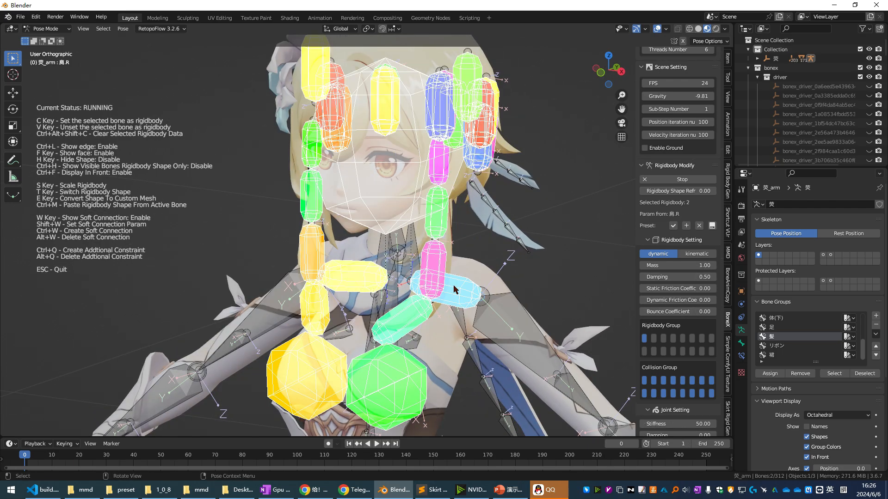
- Make both shoulder rigid bodies kinematic and scale up their shapes to cover the shoulders
click(707, 254)
middle_drag(508, 250, 477, 245)
key(s)
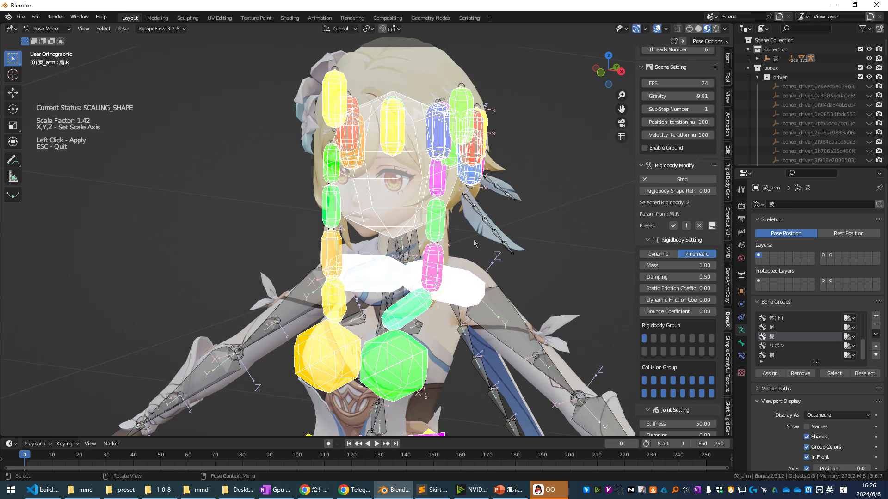
click(448, 268)
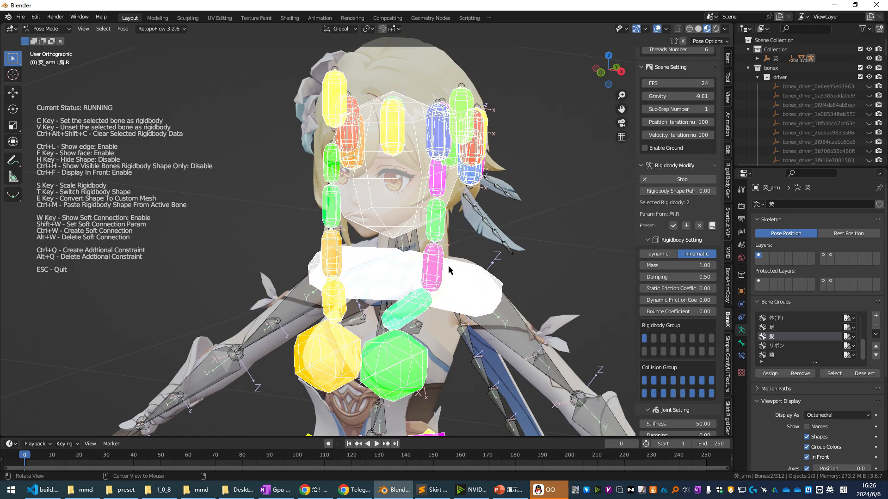
- Assign the shoulder rigid bodies to group 14 only and stop rigid body modification
middle_drag(448, 265, 643, 312)
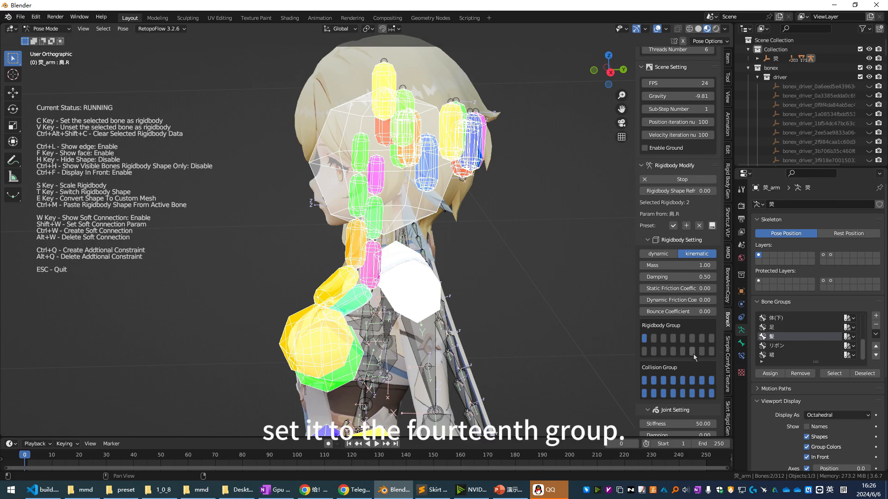
click(645, 339)
middle_drag(578, 306, 427, 253)
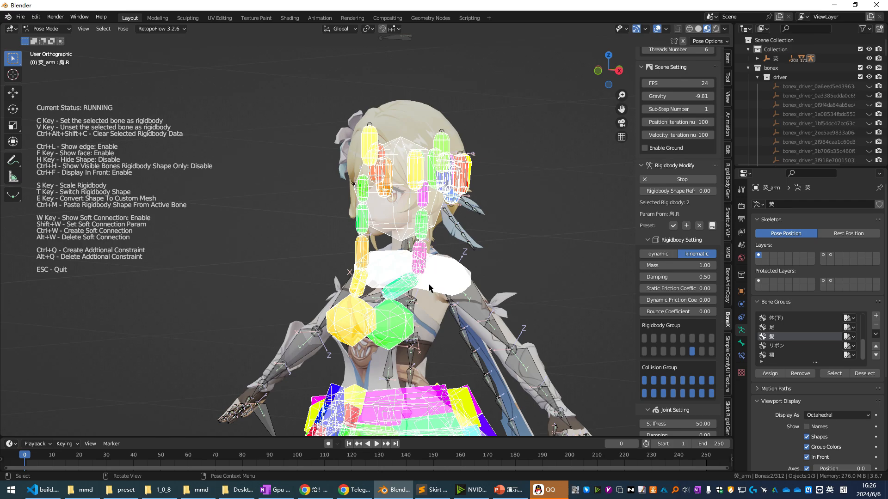
key(Escape)
- Hide the viewport overlays, play the simulation, and rotate the whole body to test the hair collision from the front
middle_drag(428, 284, 374, 352)
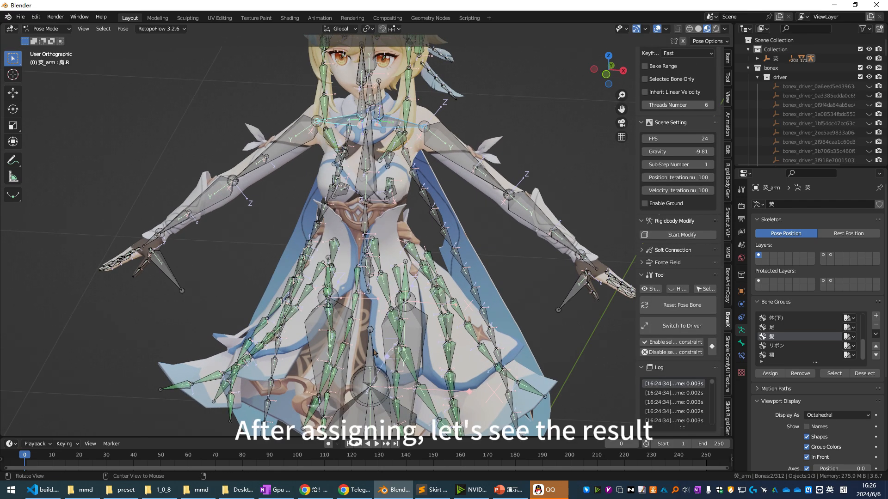
click(657, 29)
key(space)
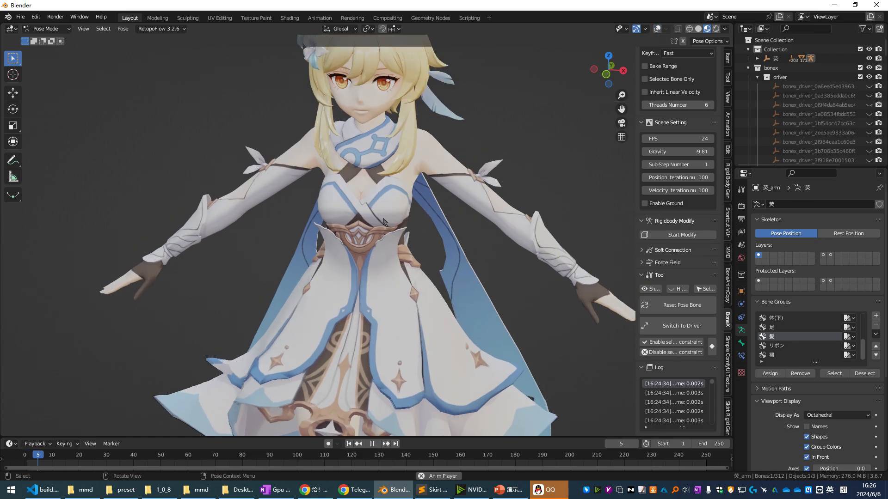
scroll(500, 145, up, 2)
key(r)
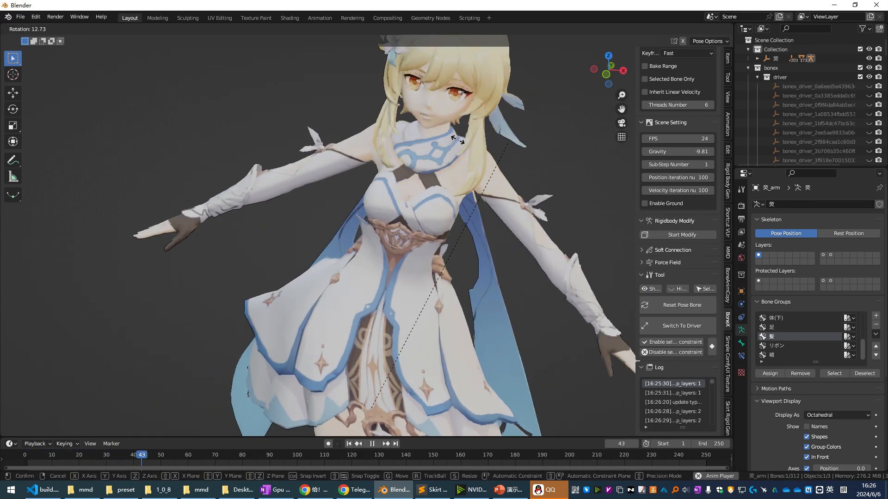
click(397, 137)
- Test the hair collision by rotating the body in side view, then stop playback and return to frame 0
middle_drag(396, 137, 415, 153)
key(r)
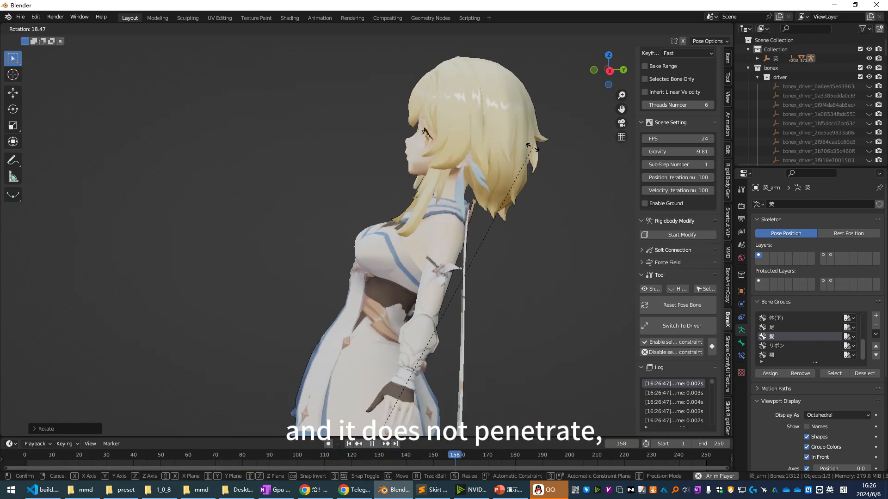
click(396, 144)
scroll(397, 144, up, 5)
middle_drag(396, 143, 366, 209)
key(Escape)
click(25, 453)
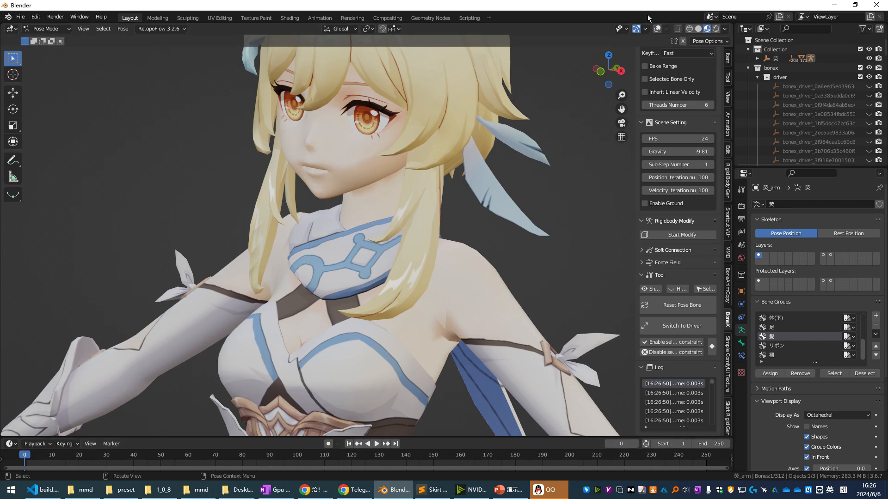
- Show the overlays, restart rigid body modification, and set the neck bone as a kinematic rigid body in group 14
click(657, 29)
scroll(385, 212, up, 1)
middle_drag(383, 211, 422, 212)
click(382, 225)
click(673, 234)
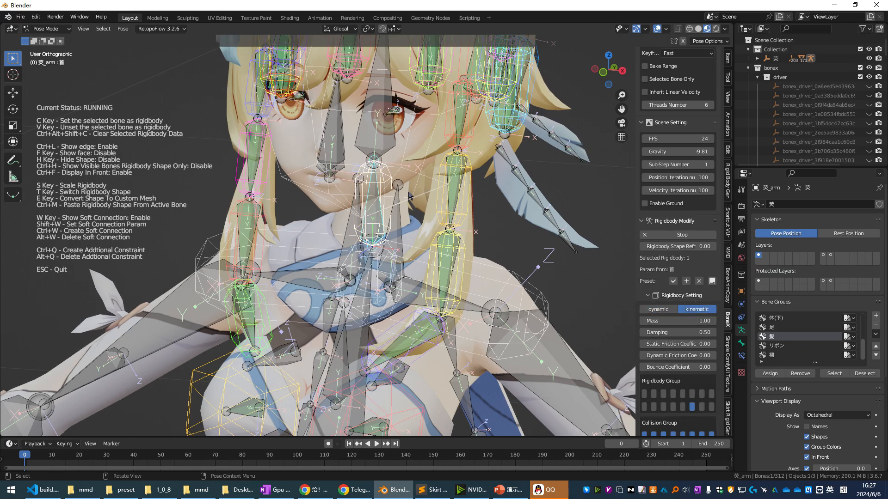
- Scale the neck's rigid body shape to fit the neck and stop rigid body modification
key(s)
click(482, 190)
mouse_move(482, 190)
middle_down()
mouse_move(310, 185)
mouse_move(476, 187)
middle_up()
scroll(476, 188, down, 2)
key(Escape)
- Play the simulation with the overlays hidden and rotate the neck to test how the hair collides
click(657, 29)
scroll(296, 319, down, 1)
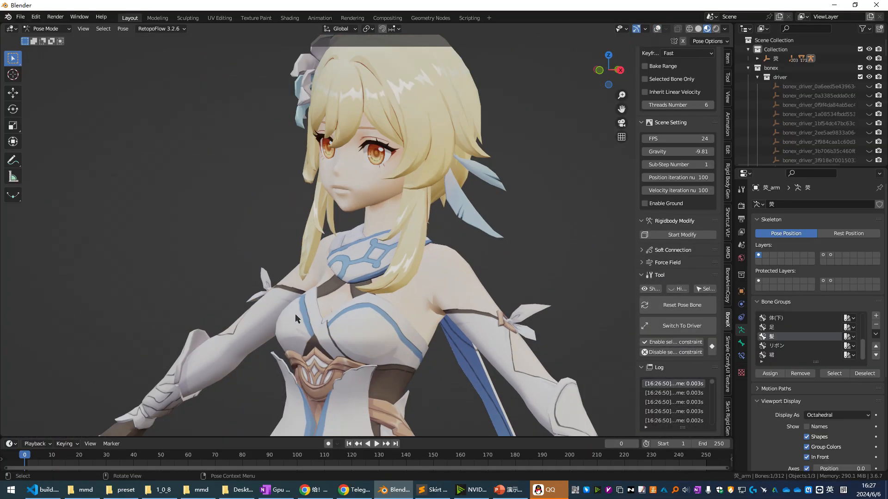
key(r)
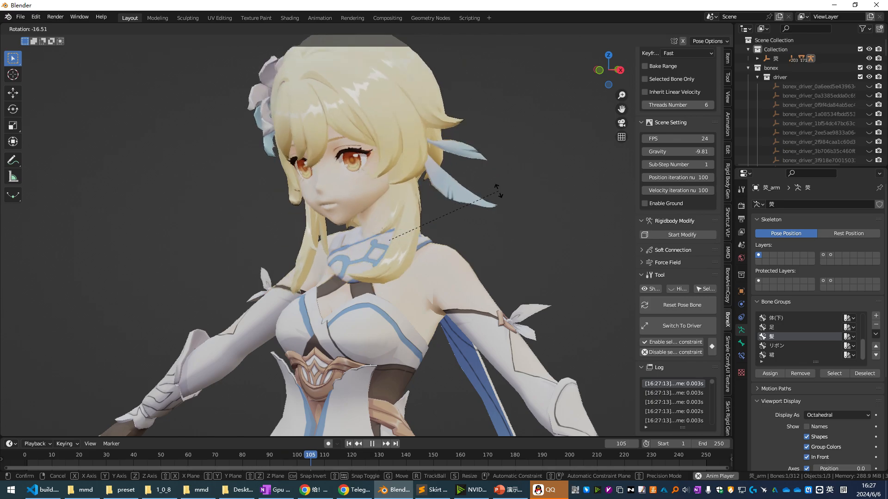
click(519, 206)
middle_drag(463, 219, 407, 214)
- Rotate the neck in side view to check the hair, then stop playback and return to frame 0
key(r)
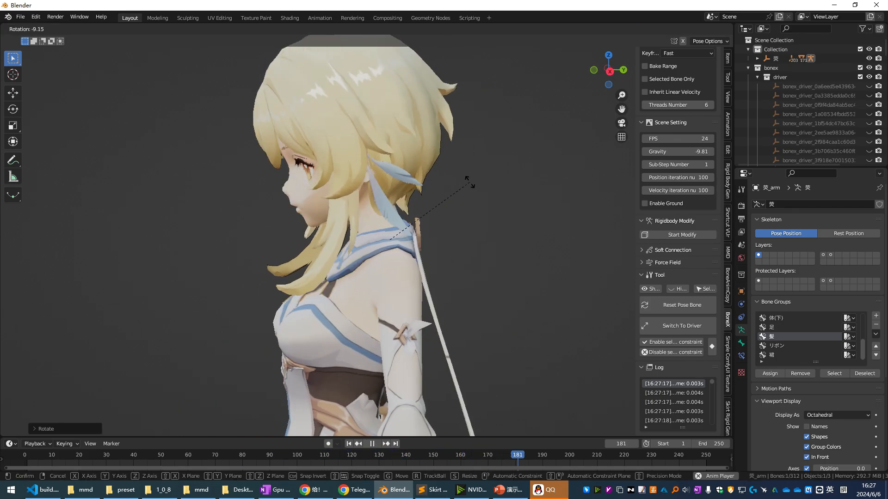
click(503, 193)
middle_drag(503, 193, 505, 227)
key(space)
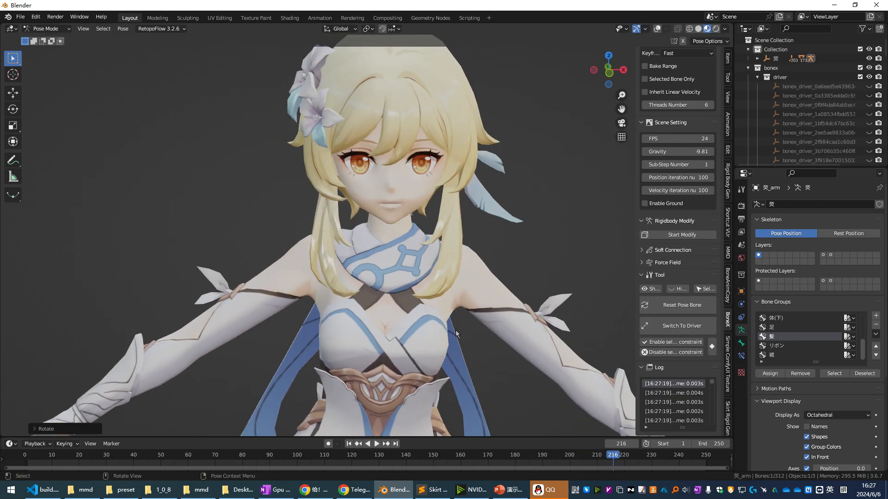
click(25, 455)
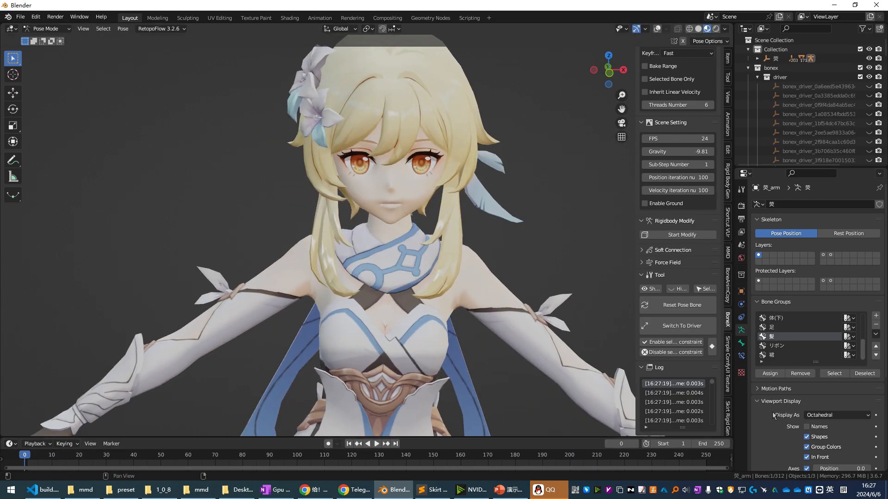
- Show the overlays, select the bone グループ2, and rotate it during playback to test the whole character's physics
click(656, 30)
scroll(481, 185, down, 2)
shift+middle_drag(462, 231, 406, 187)
scroll(476, 222, down, 2)
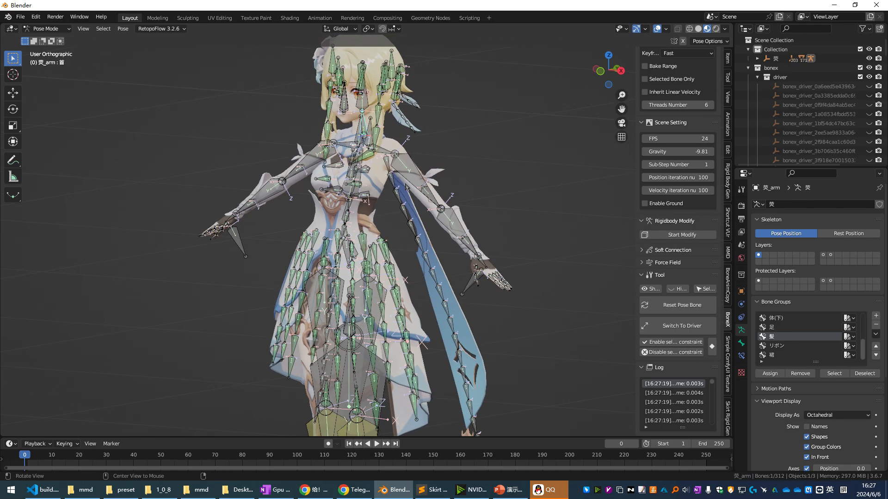
middle_drag(345, 320, 374, 321)
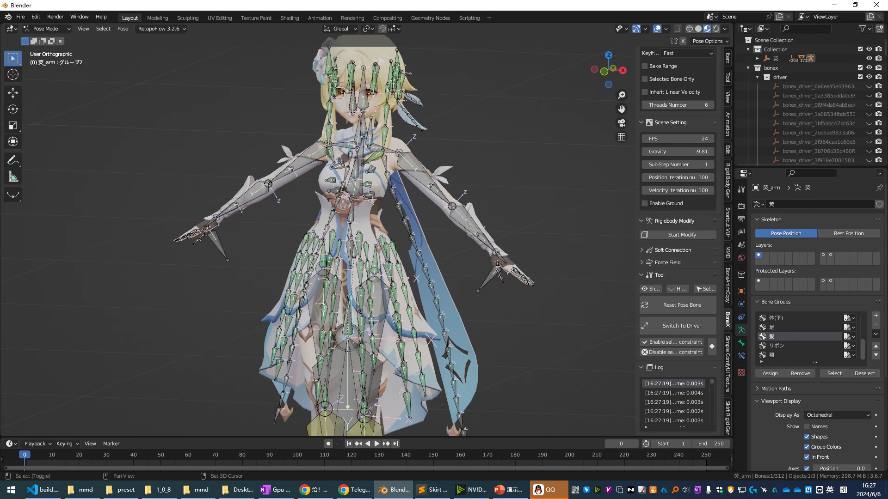
key(space)
key(r)
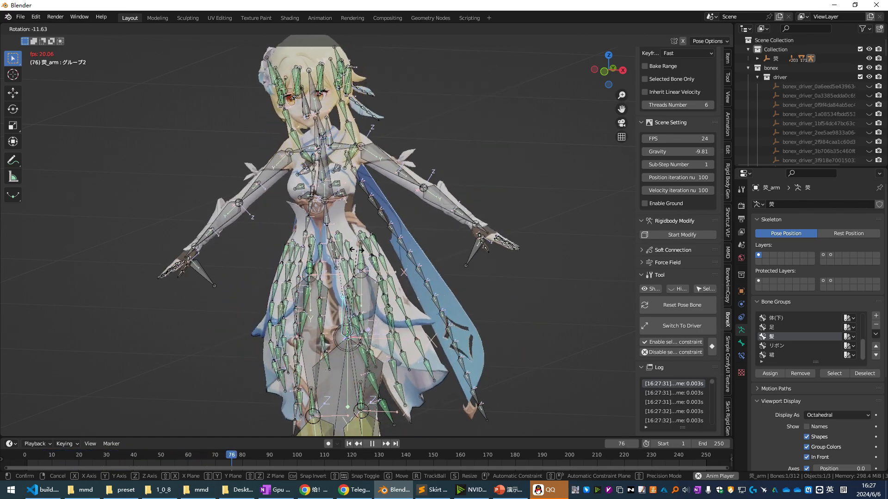
click(356, 250)
key(Escape)
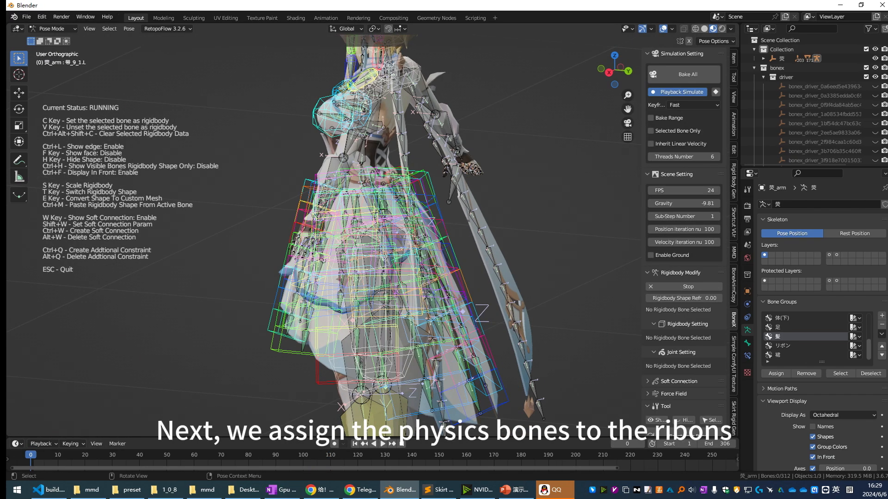
- Select the left ribbon's bone chain down to 帯_17_1.L and set its bones as rigid bodies
scroll(389, 185, up, 2)
shift+middle_drag(393, 135, 400, 199)
middle_drag(430, 162, 391, 159)
scroll(392, 139, up, 1)
shift+middle_drag(392, 125, 443, 198)
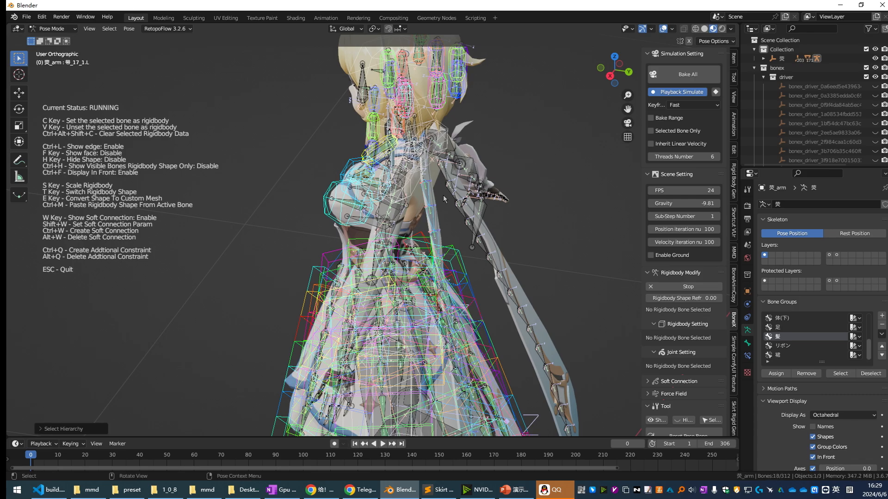
middle_drag(443, 199, 407, 201)
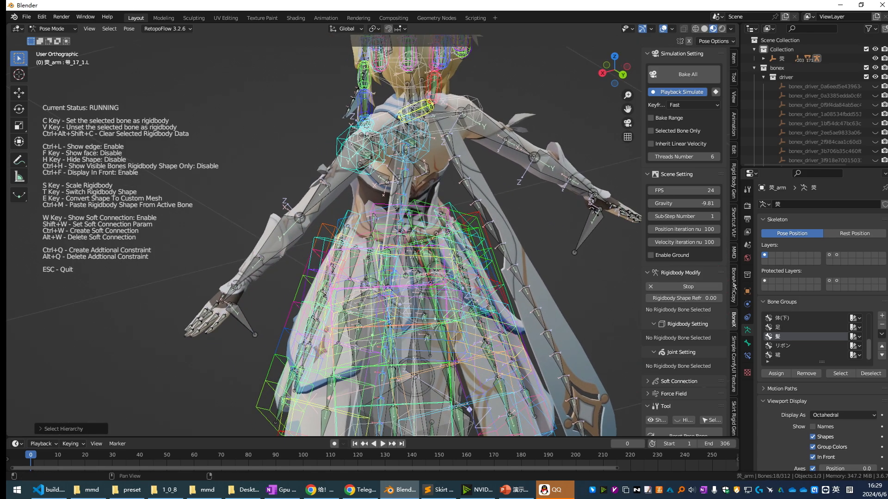
key(c)
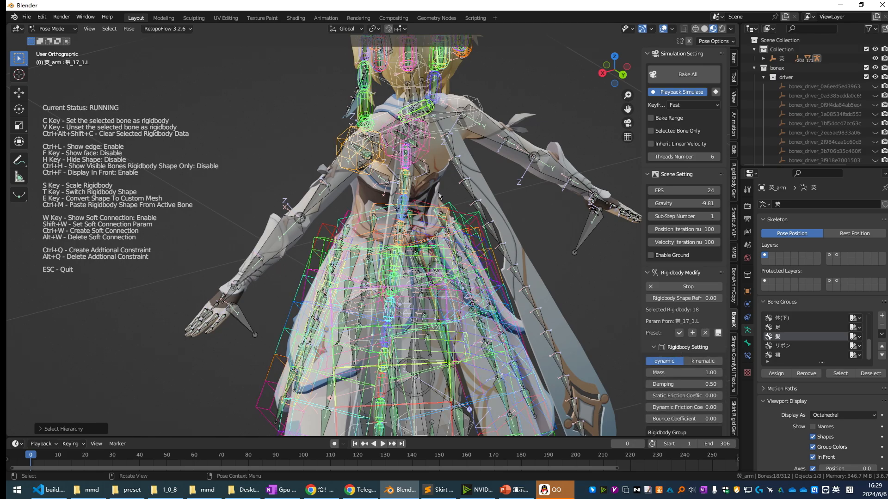
middle_drag(438, 195, 464, 174)
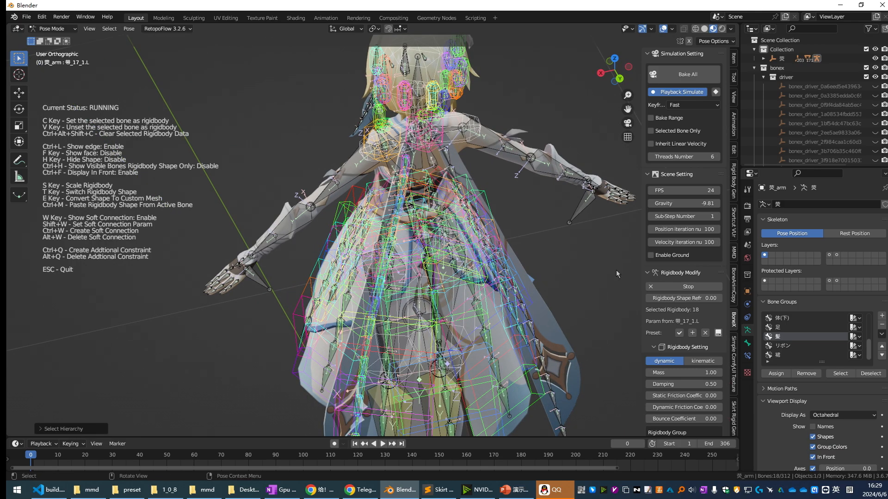
- Add the リボン bone group to the selection and set all selected bones as rigid bodies
click(790, 347)
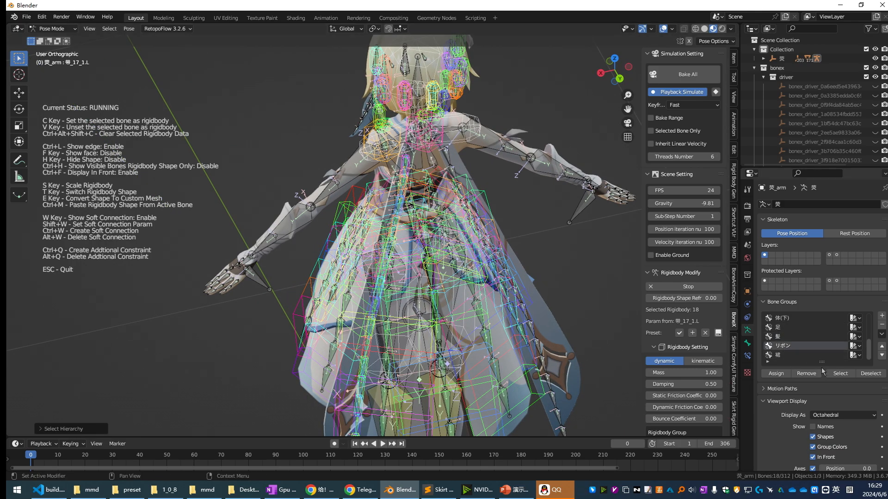
click(840, 373)
key(c)
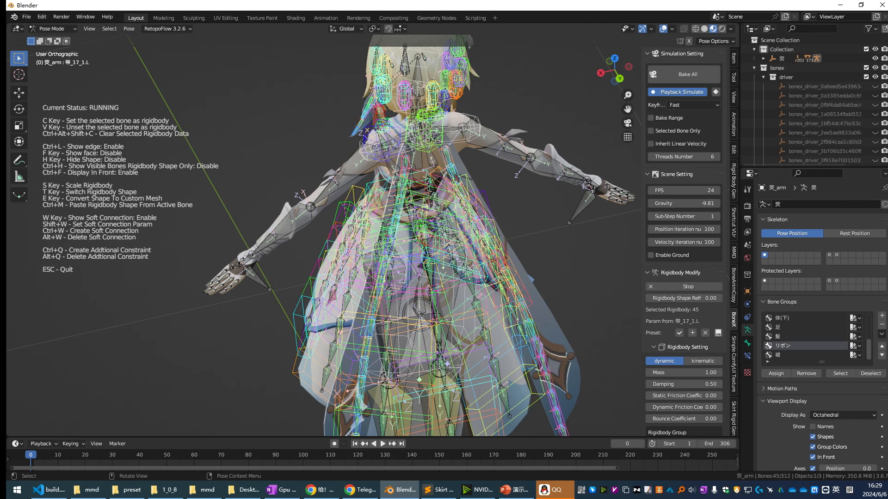
- Scale up the selected ribbon rigid body shapes in two passes, using a factor of about 1.67 in the second
key(s)
click(677, 166)
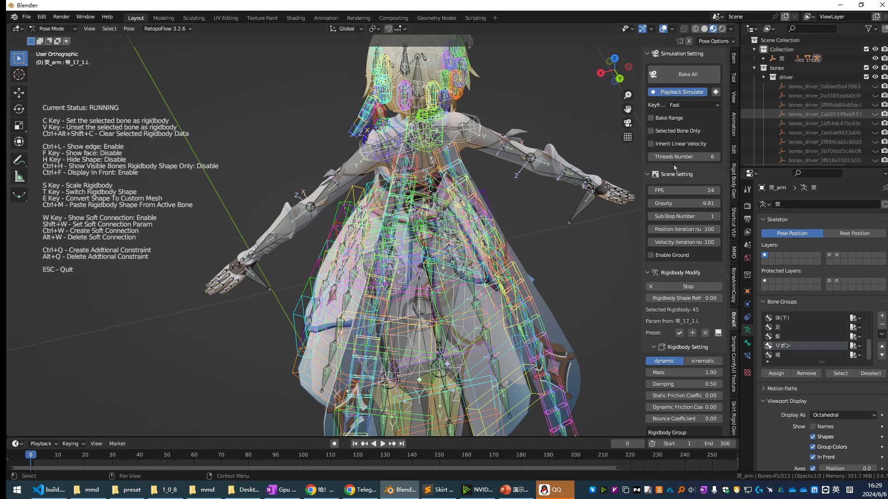
middle_drag(524, 250, 485, 213)
key(s)
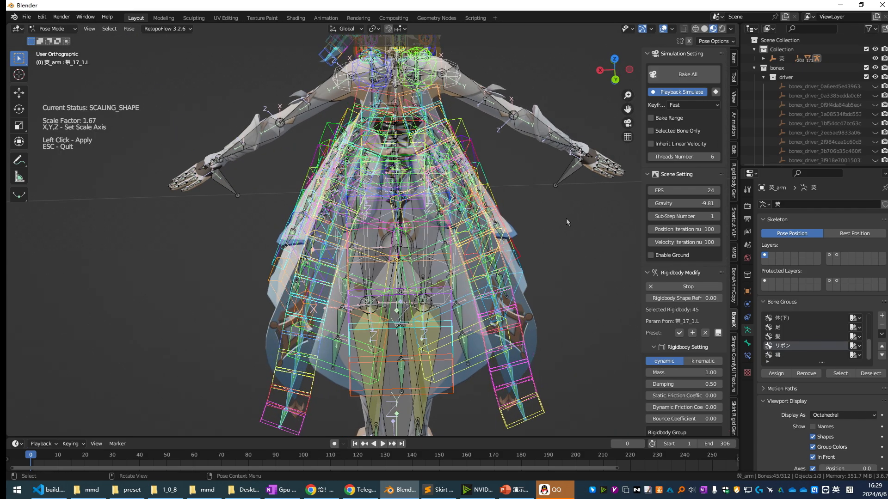
click(566, 219)
middle_drag(479, 262, 412, 197)
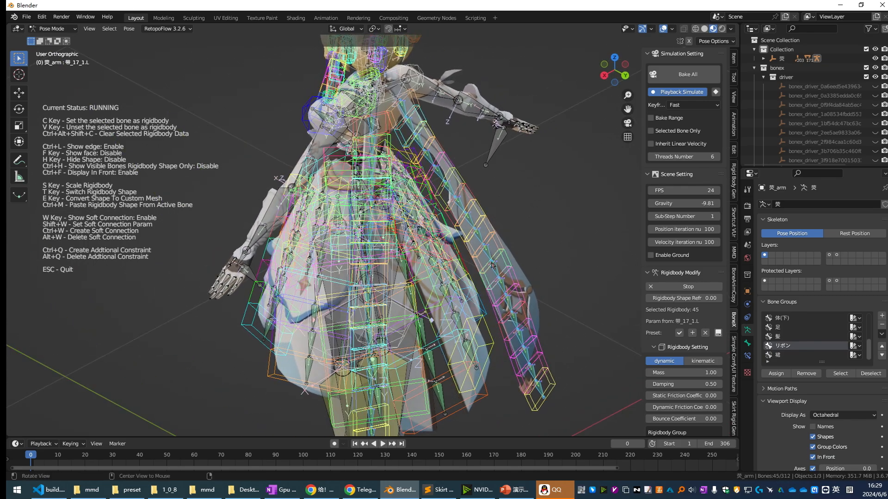
shift+middle_drag(382, 145, 395, 166)
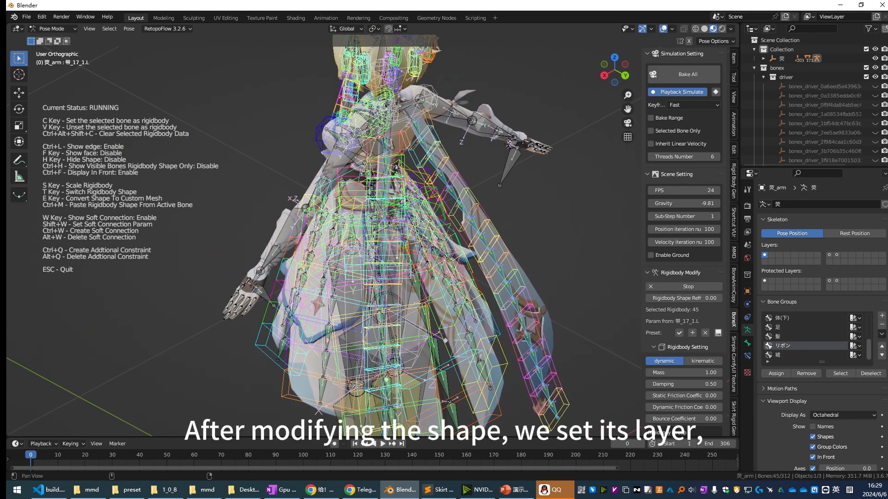
- Select the left ribbon's whole bone chain from its root bone 帯_0_1.L down to 帯_17_1.L
click(388, 143)
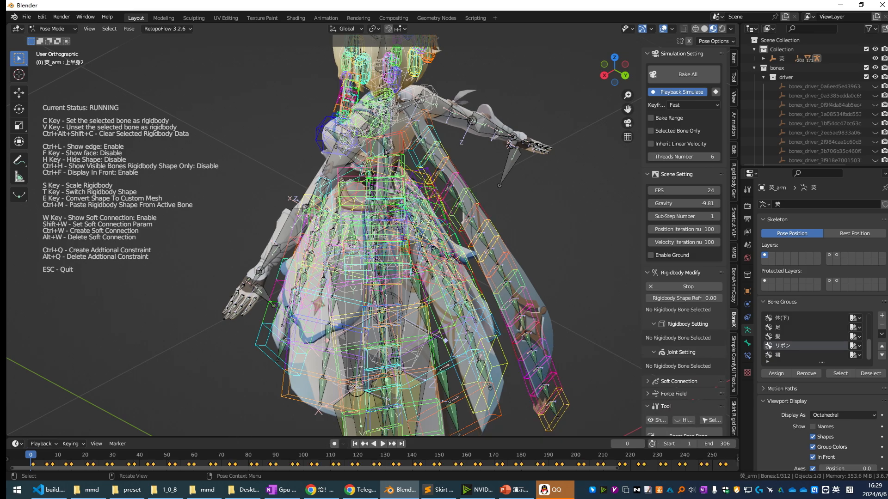
click(387, 142)
scroll(388, 143, up, 3)
middle_drag(388, 144, 365, 148)
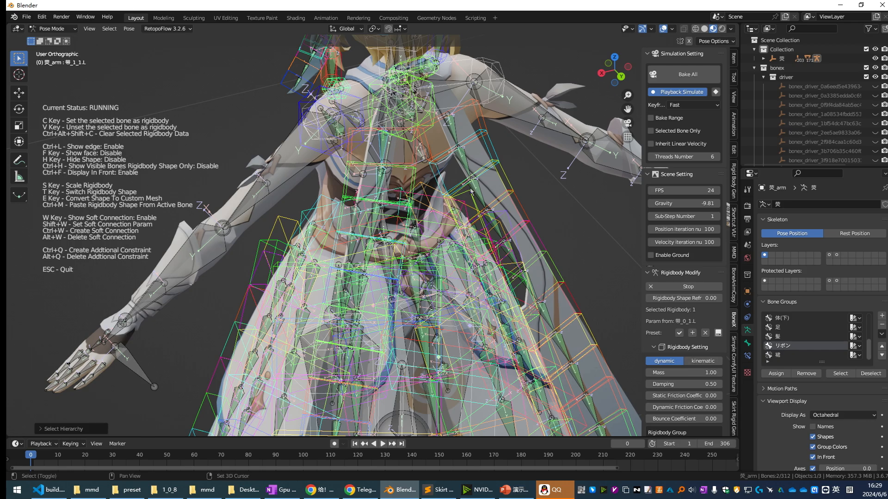
key(shift+bracketright)
key(shift+bracketright)
key(shift+bracketright)
key(shift+bracketright)
key(shift+bracketright)
key(shift+bracketright)
key(shift+bracketright)
key(shift+bracketright)
scroll(471, 192, down, 2)
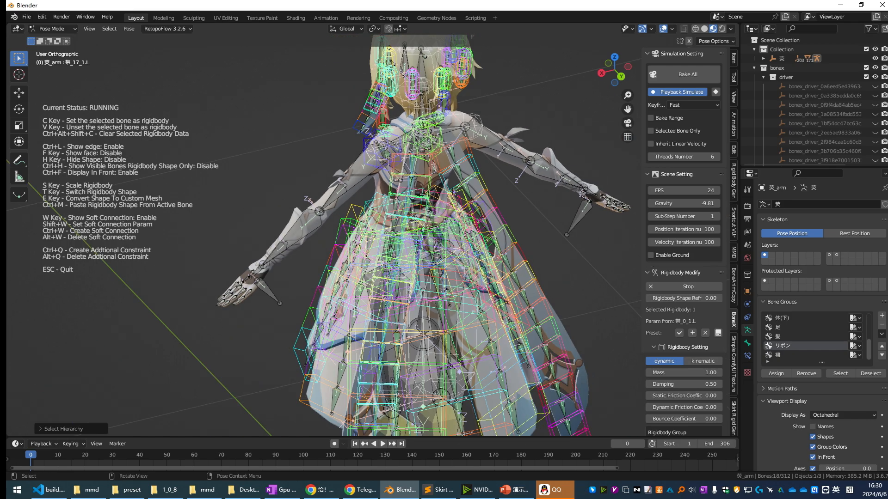
- Check the layer notes in Sublime Text, then assign the left ribbon to rigid body group 4 and disable its collision with group 4
scroll(680, 323, down, 6)
key(alt+Tab)
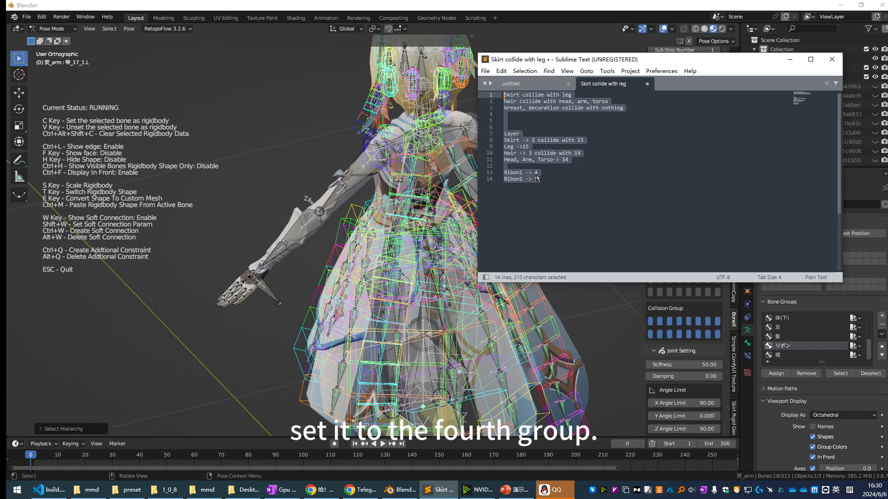
key(alt+Tab)
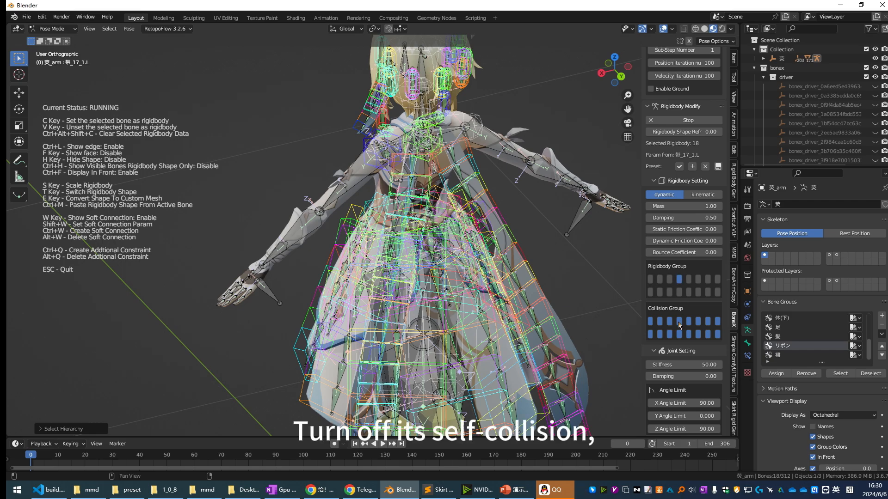
- Select the right ribbon's chain from 帯_0_1.R to 帯_17_1.R, assign it to rigid body group 5 and disable its collision with group 5
scroll(453, 161, up, 2)
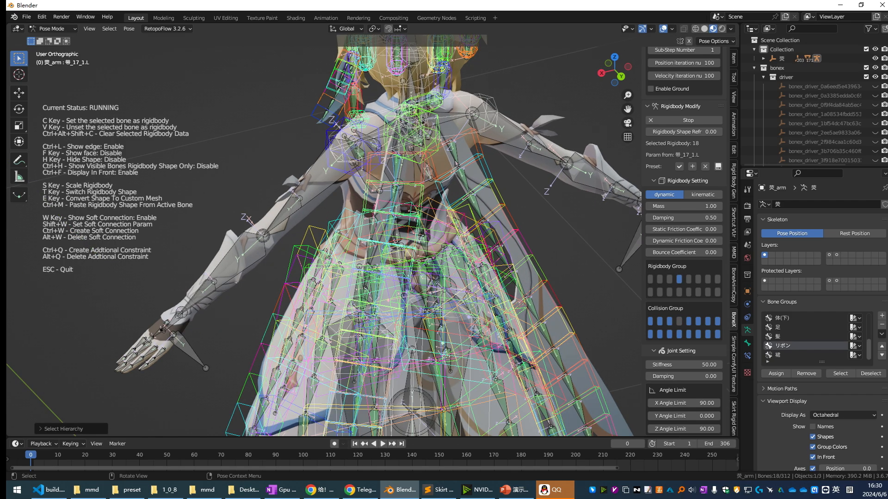
click(457, 157)
key(shift+bracketright)
key(shift+bracketright)
key(shift+bracketright)
key(shift+bracketright)
key(shift+bracketright)
key(shift+bracketright)
key(shift+bracketright)
key(shift+bracketright)
key(shift+bracketright)
key(shift+bracketright)
key(shift+bracketright)
key(shift+bracketright)
key(shift+bracketright)
key(shift+bracketright)
key(shift+bracketright)
key(shift+bracketright)
key(shift+bracketright)
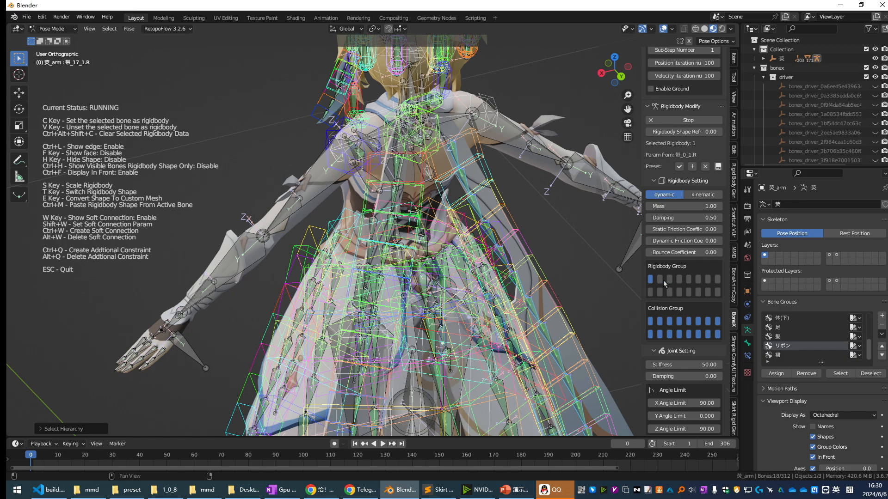
click(689, 325)
middle_drag(463, 231, 477, 207)
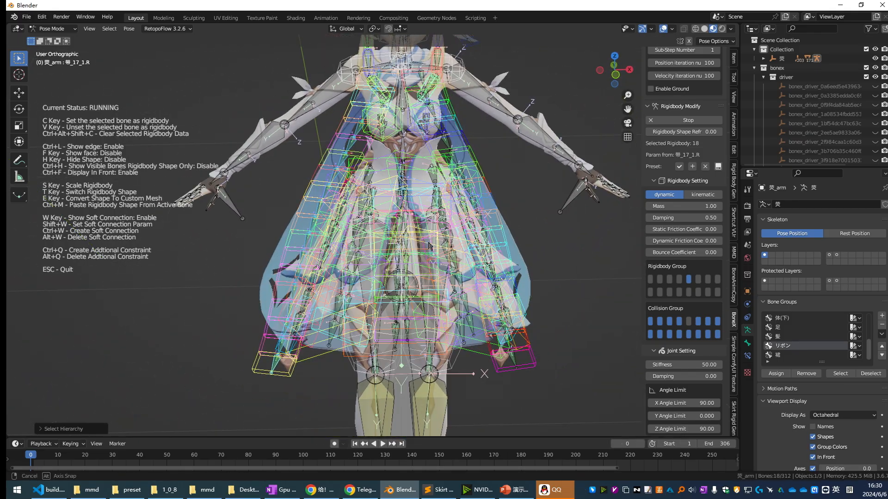
- Stop rigid body modification, hide the overlays and play the simulation to examine how the ribbons and skirt move
scroll(401, 245, up, 5)
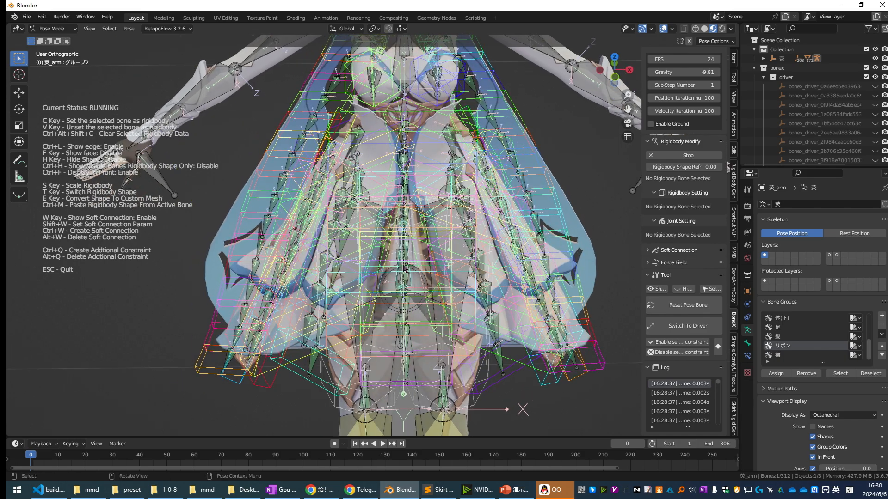
key(Escape)
scroll(406, 265, down, 3)
key(space)
key(shift+alt+z)
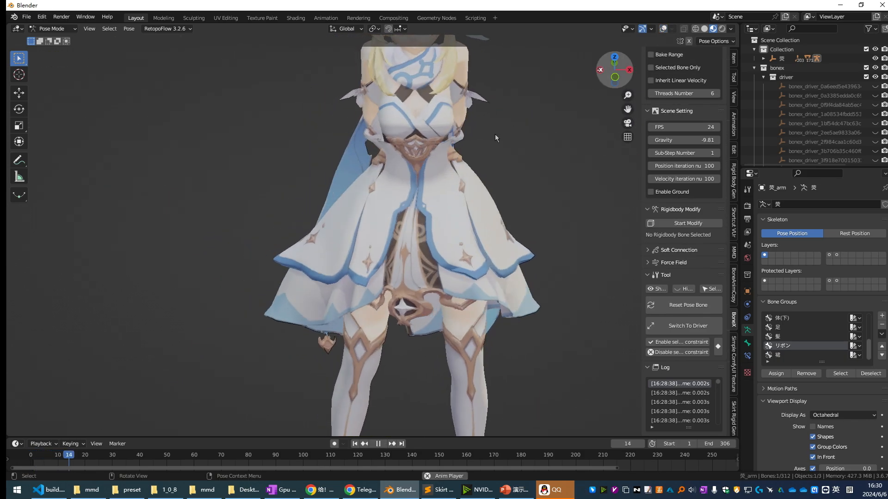
middle_drag(470, 159, 414, 225)
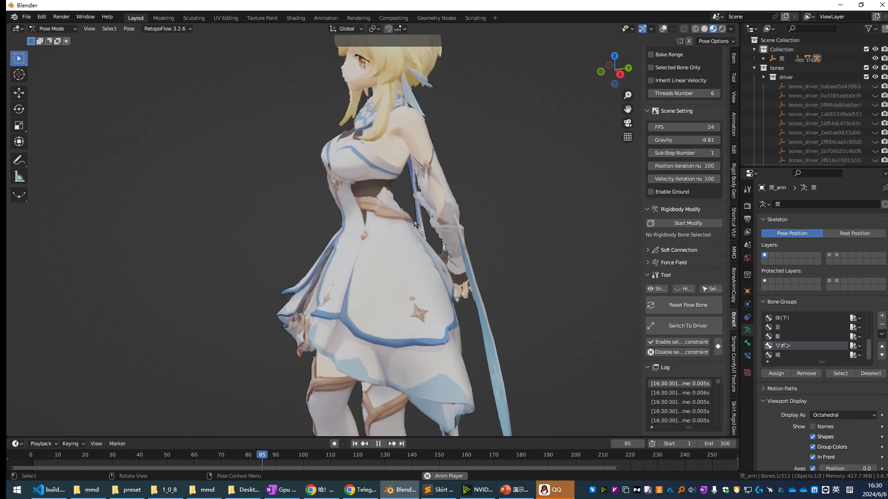
middle_drag(415, 224, 446, 226)
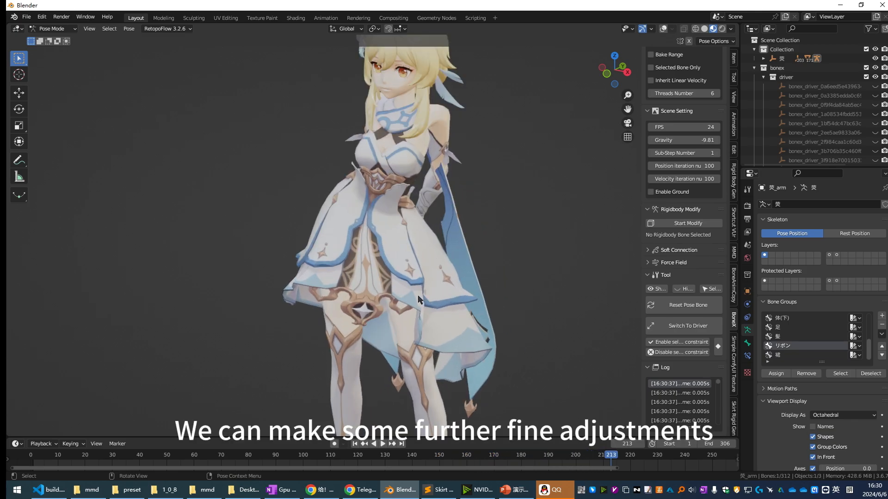
scroll(445, 225, up, 5)
middle_drag(446, 225, 483, 288)
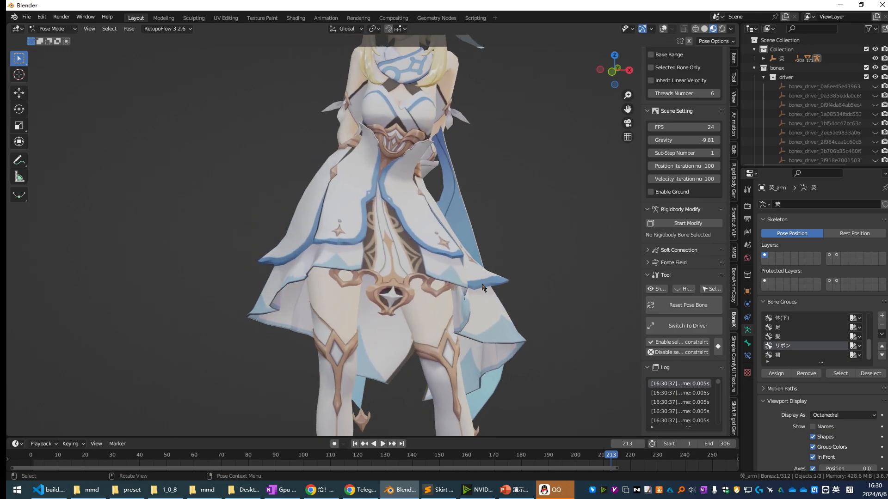
- Restart rigid body modification, return to frame 0 and clear the pose rotation of all bones
click(679, 224)
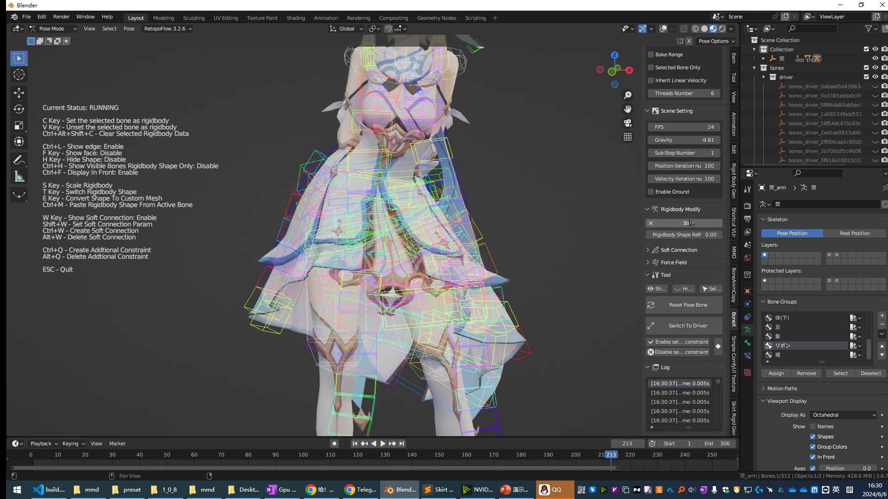
click(30, 454)
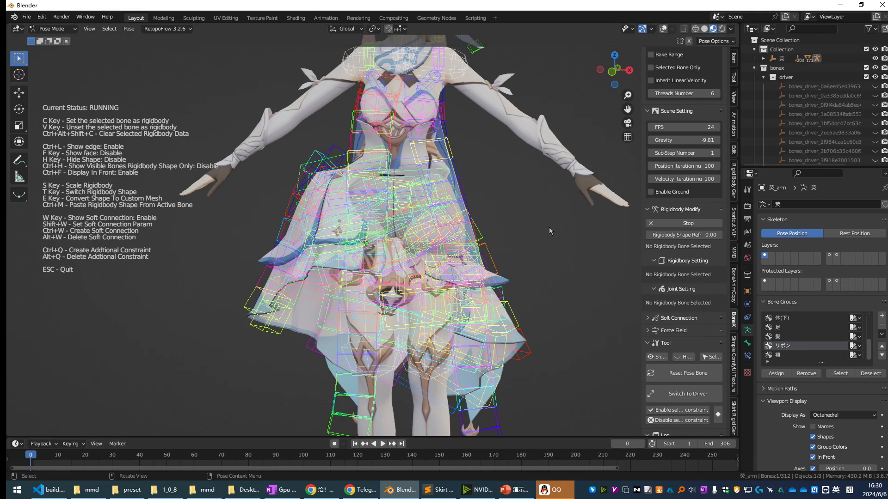
key(a)
key(alt+r)
alt+shift+drag(474, 139, 451, 255)
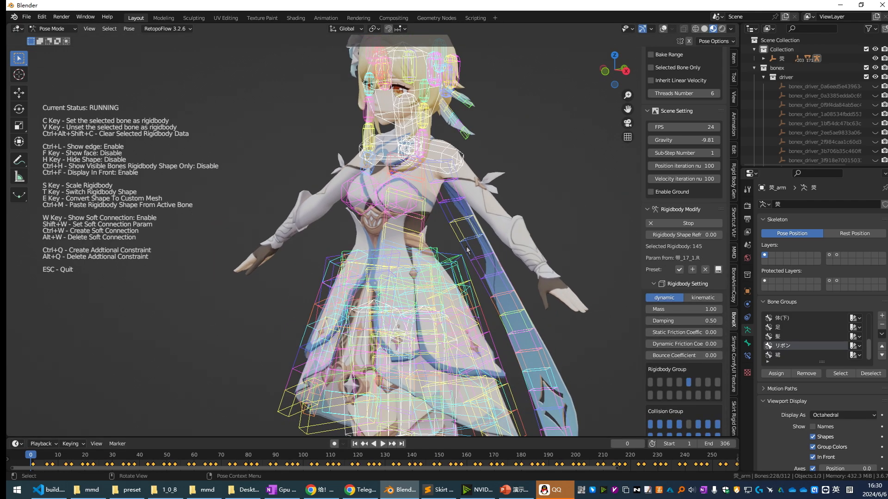
scroll(442, 309, up, 1)
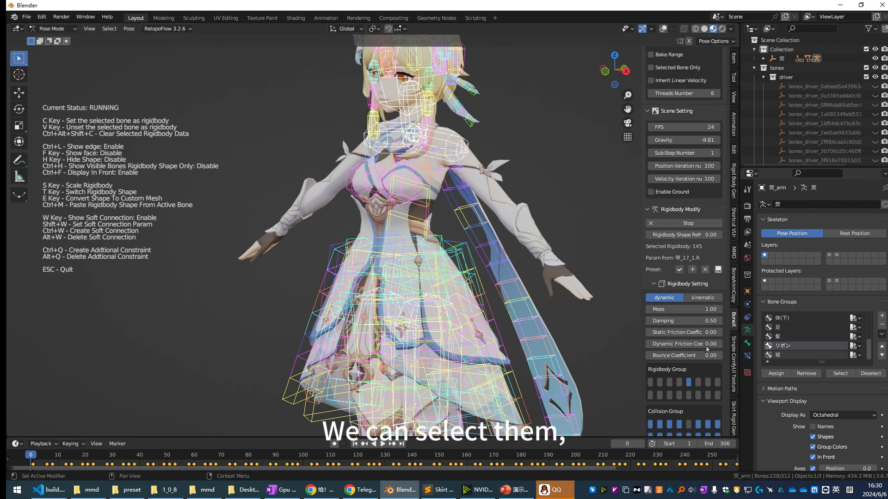
- Select the bones of the リボン and skirt groups, set their joint stiffness to 200 and stop rigid body modification
key(alt+a)
click(837, 373)
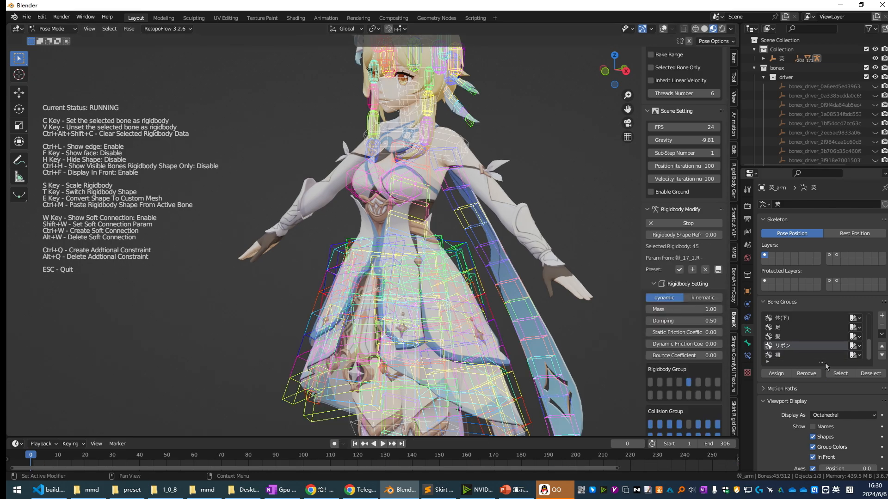
click(838, 374)
scroll(686, 328, down, 4)
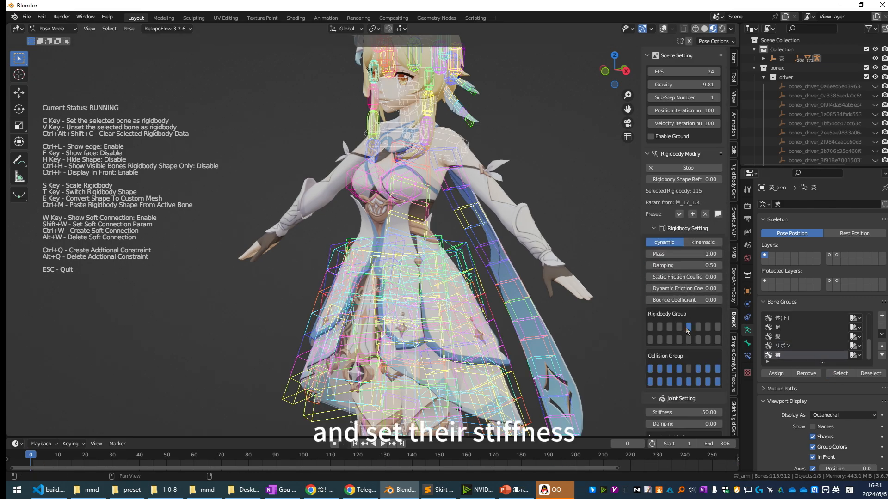
scroll(686, 327, down, 3)
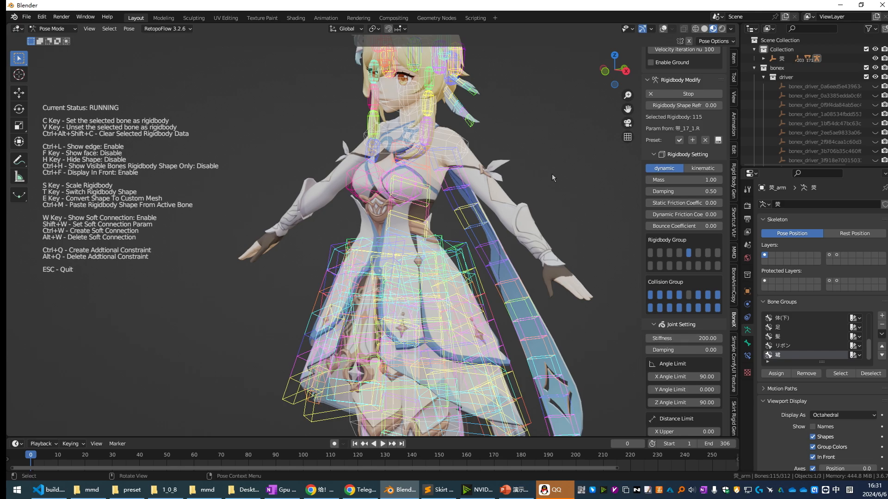
key(Escape)
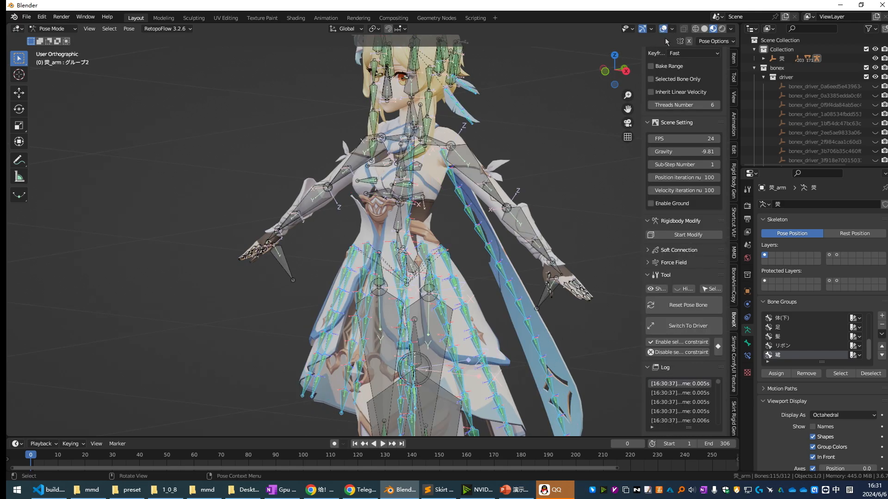
- Hide the overlays and play the simulation to check the stiffer ribbons and skirt, then stop playback
click(663, 29)
key(space)
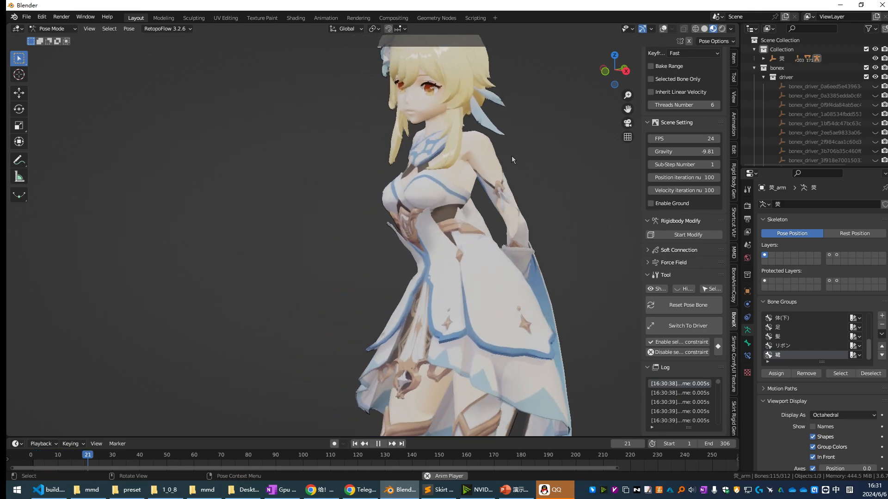
middle_drag(495, 238, 562, 243)
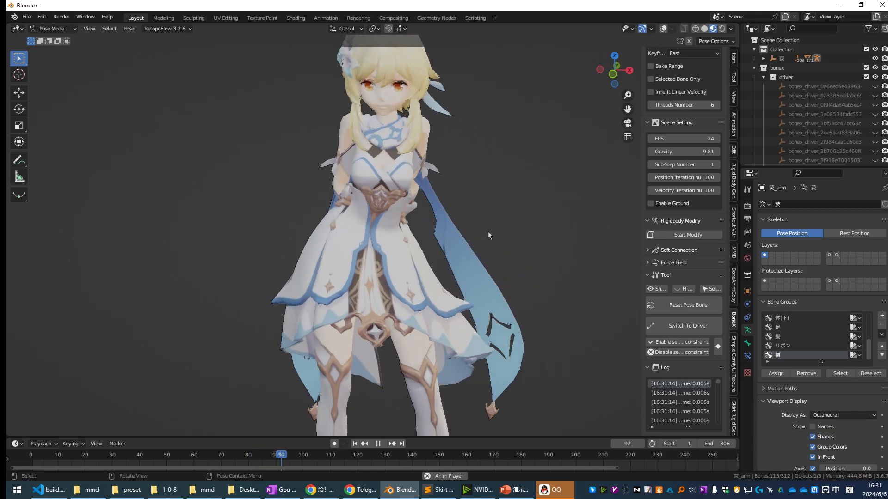
scroll(488, 232, down, 2)
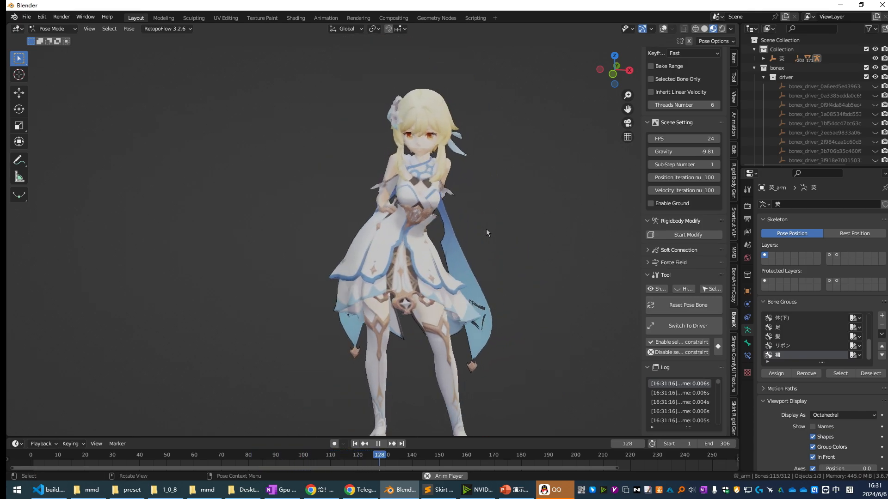
key(space)
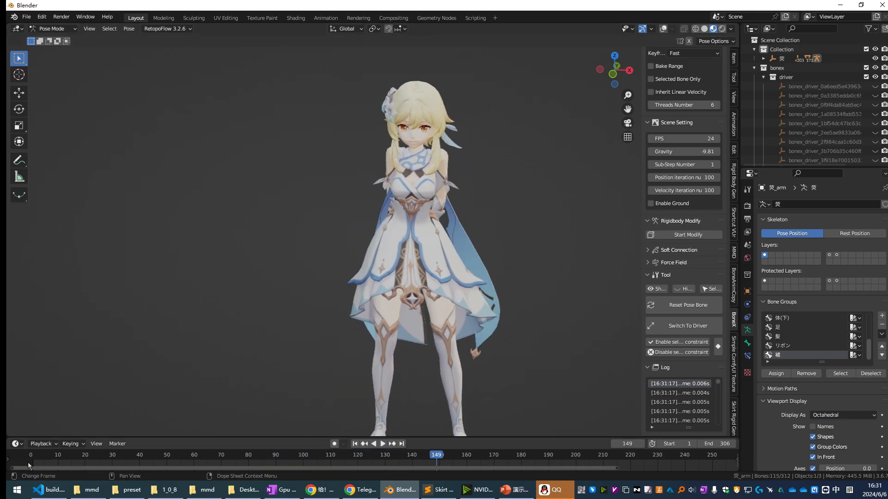
- Return to frame 0, reset the bone pose and show the overlays again with all bones selected
click(29, 466)
click(686, 313)
key(a)
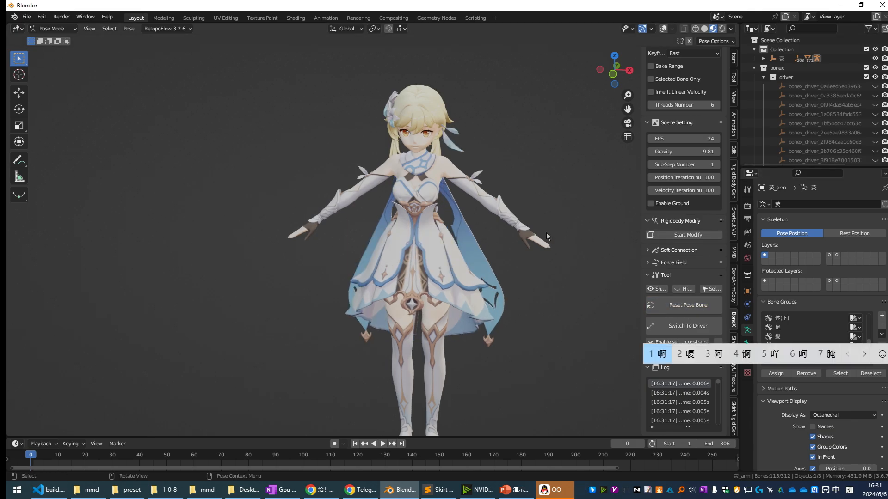
key(shift)
key(shift+alt+z)
scroll(430, 240, up, 5)
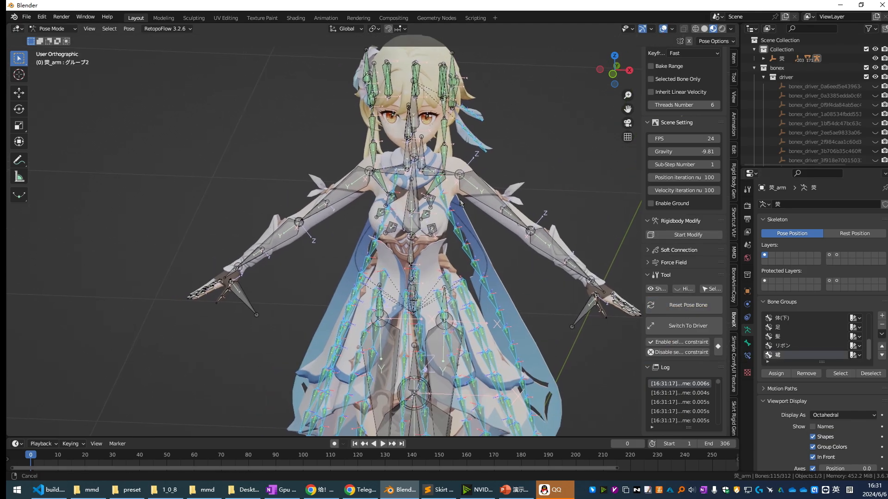
middle_drag(428, 240, 413, 242)
middle_drag(379, 240, 398, 233)
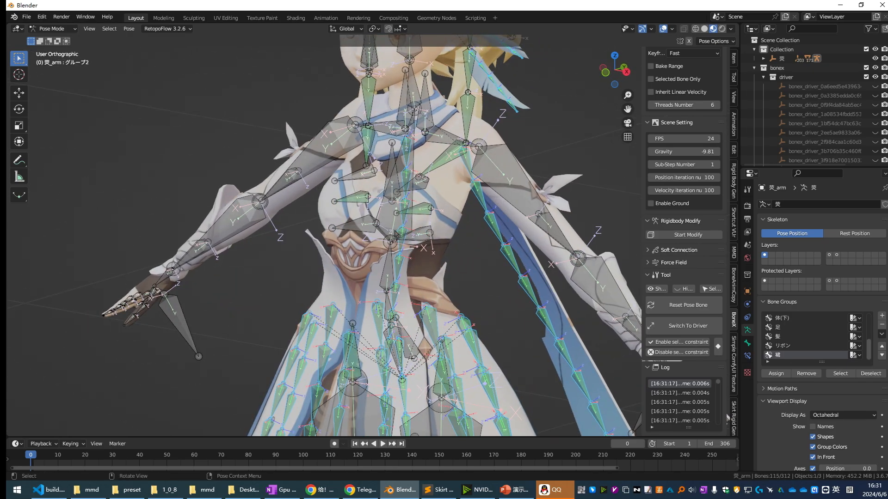
key(a)
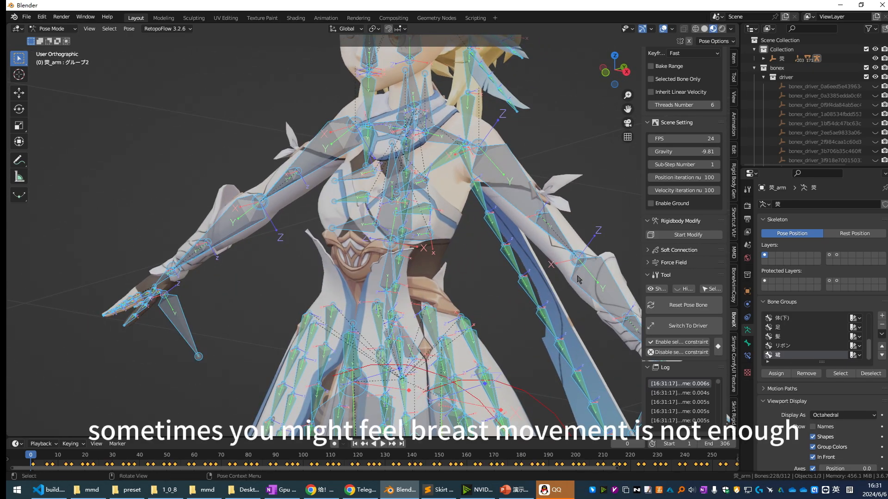
- Lengthen both upper breast bones (胸上2) in Edit Mode by moving their tips forward beyond the chest in the right orthographic view
middle_drag(478, 252, 331, 202)
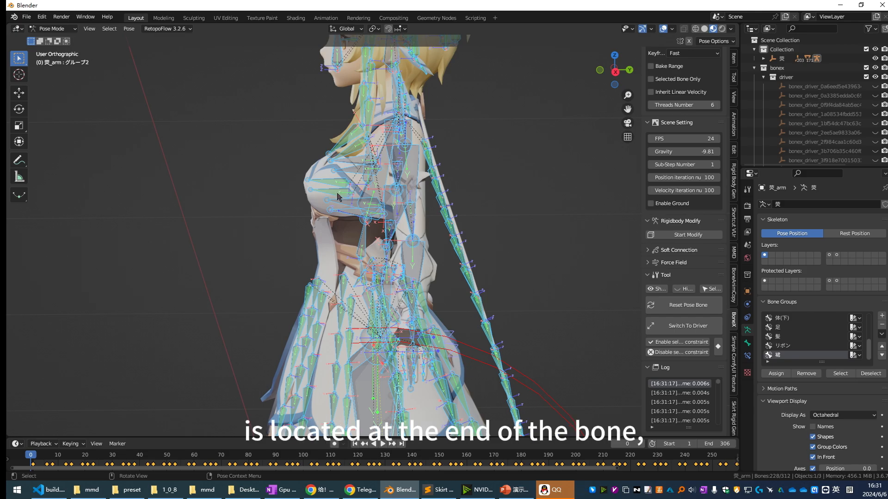
scroll(337, 196, up, 2)
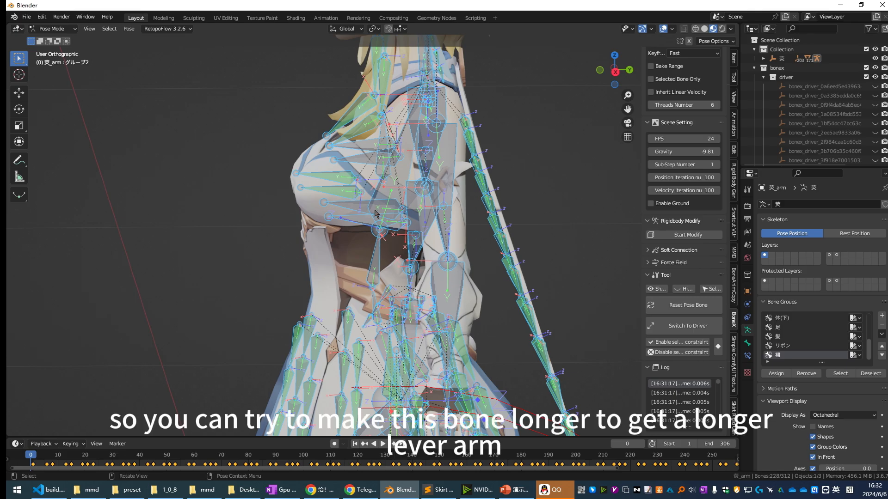
key(Tab)
click(312, 188)
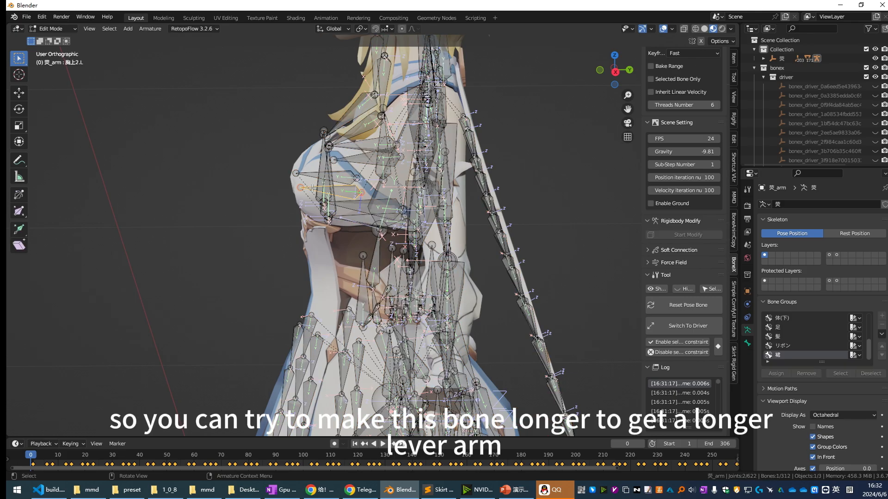
click(295, 172)
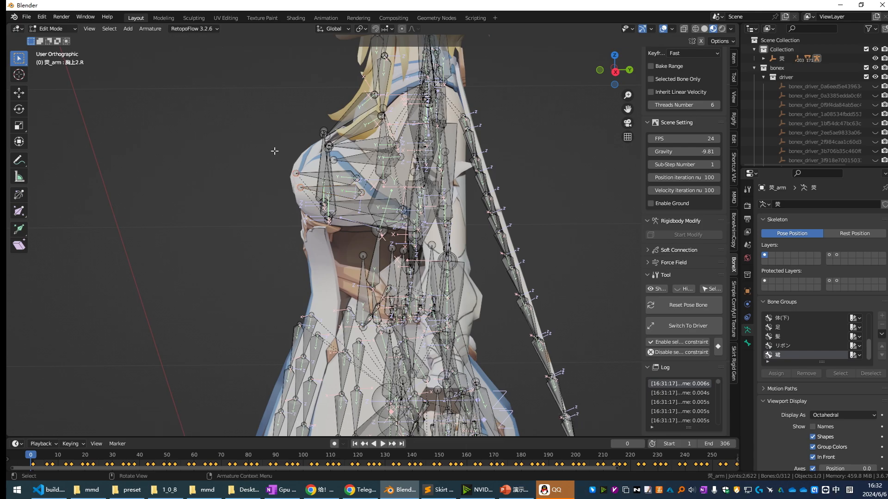
key(KP_3)
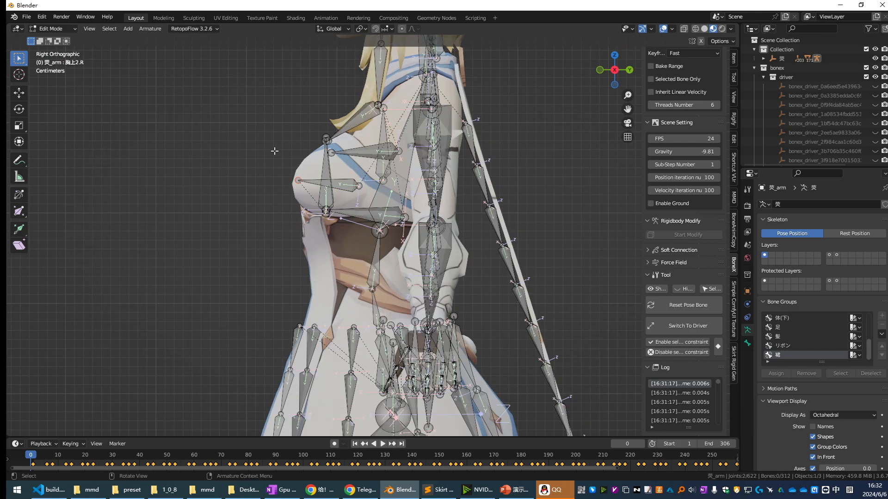
key(g)
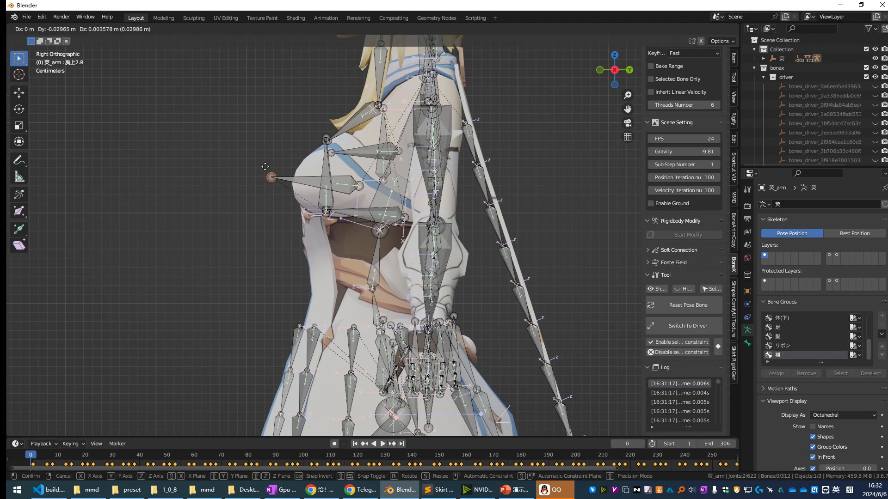
click(231, 163)
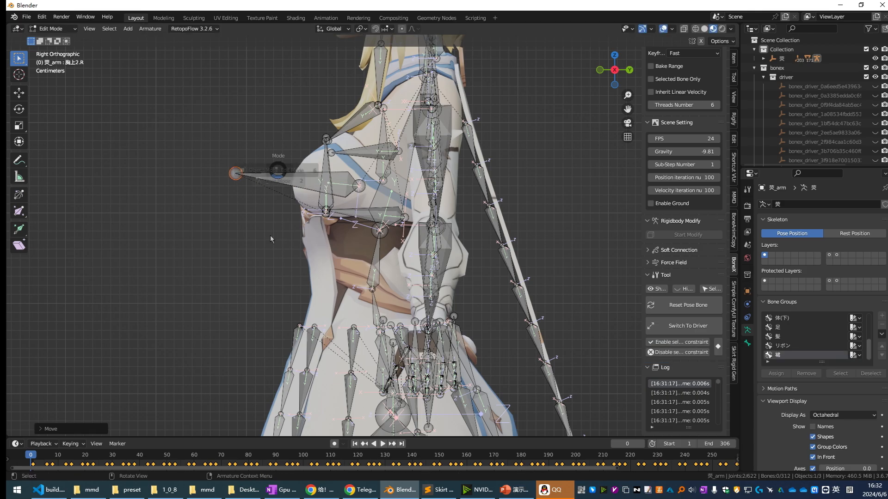
- Return to Pose Mode and start rigid body modification to examine the rigid bodies of the lengthened breast bones
middle_drag(269, 243, 296, 247)
middle_drag(303, 171, 246, 178)
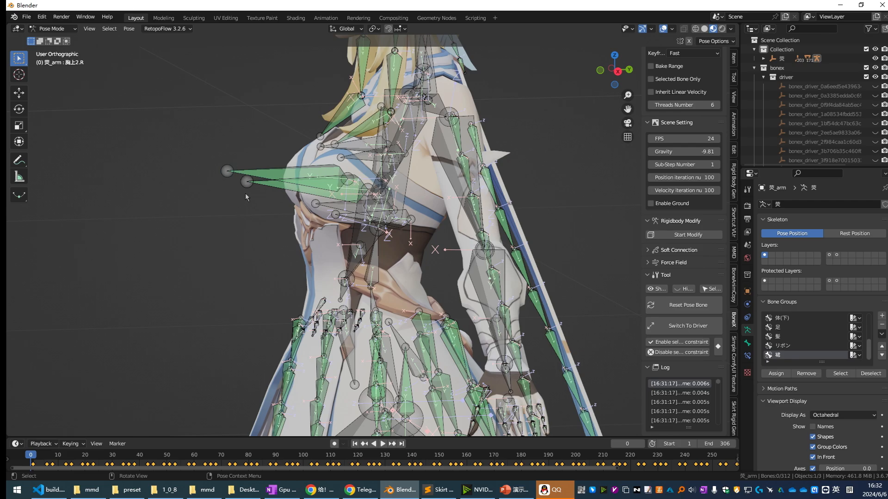
click(688, 235)
click(259, 175)
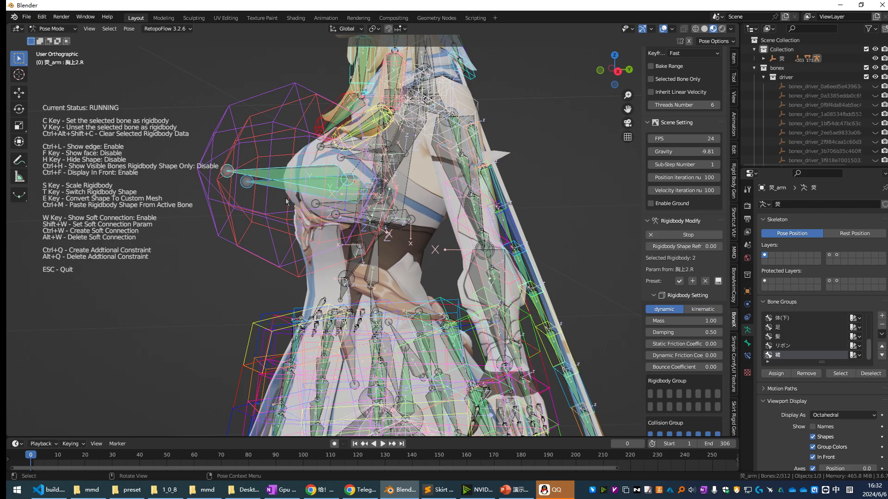
mouse_move(286, 203)
middle_down()
mouse_move(358, 209)
mouse_move(347, 221)
mouse_move(294, 213)
middle_up()
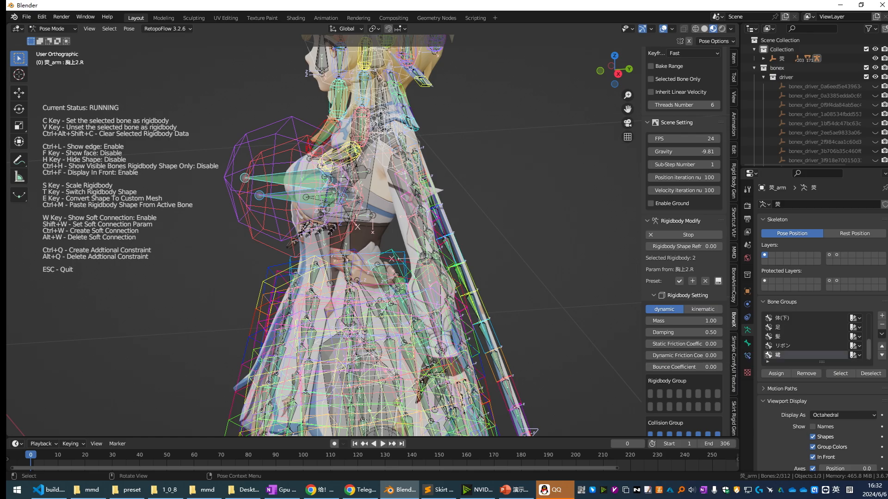
middle_drag(417, 192, 411, 227)
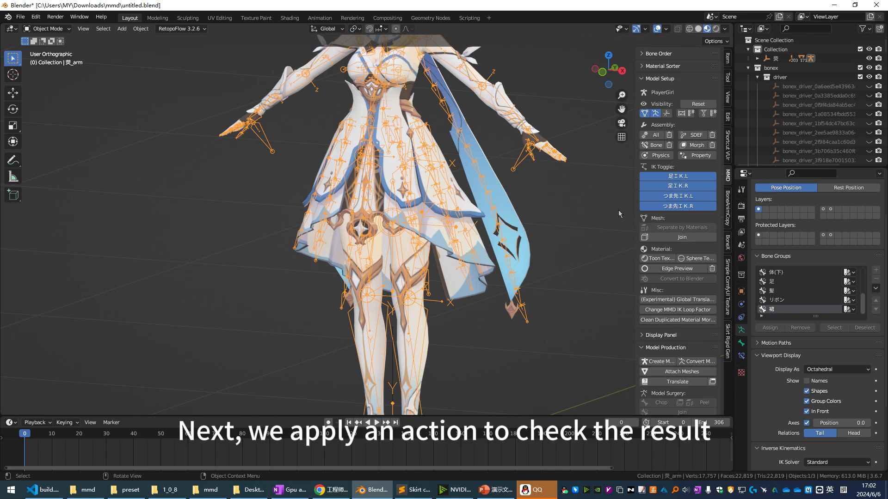
- Import the 转圈圈 VMD motion file from the mmd folder onto the character's armature
scroll(678, 330, down, 5)
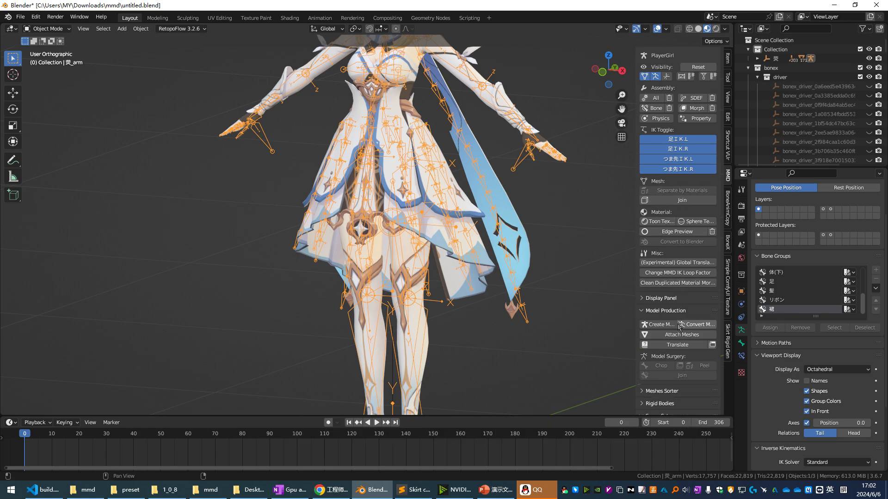
click(677, 395)
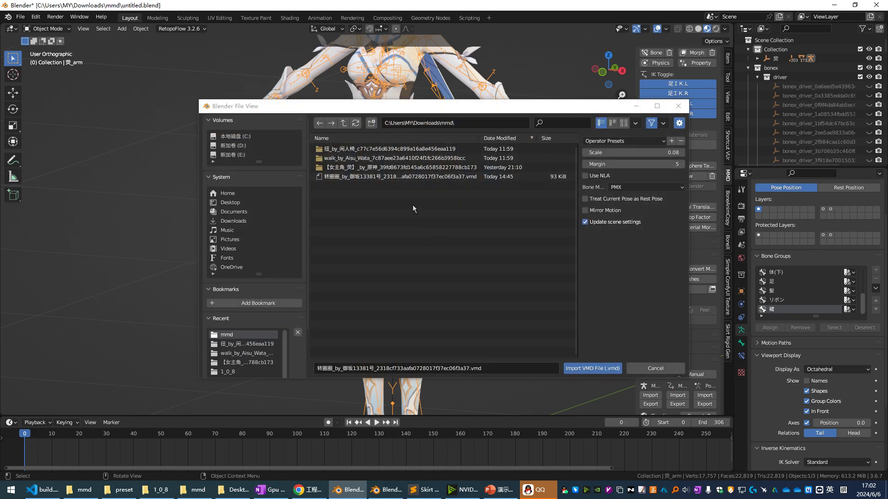
double_click(391, 177)
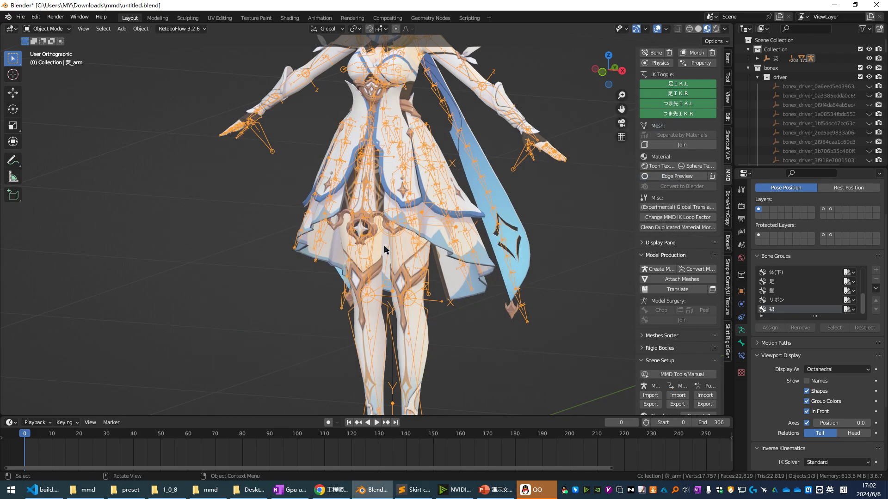
- Play the motion with the overlays hidden, pause at frame 107 and examine the raised lower leg against the skirt
key(space)
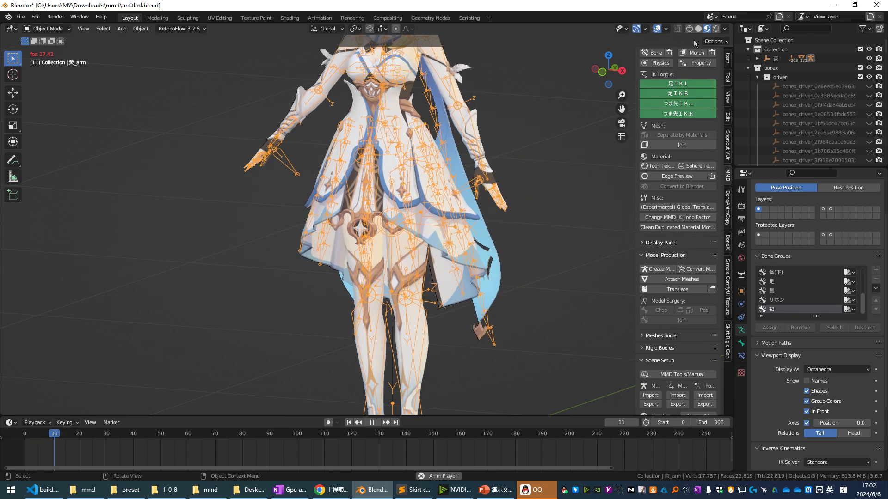
click(657, 29)
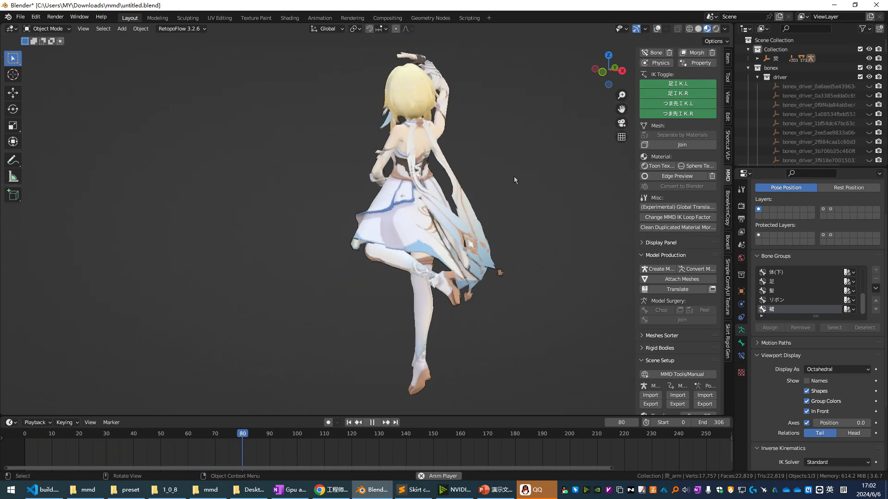
key(space)
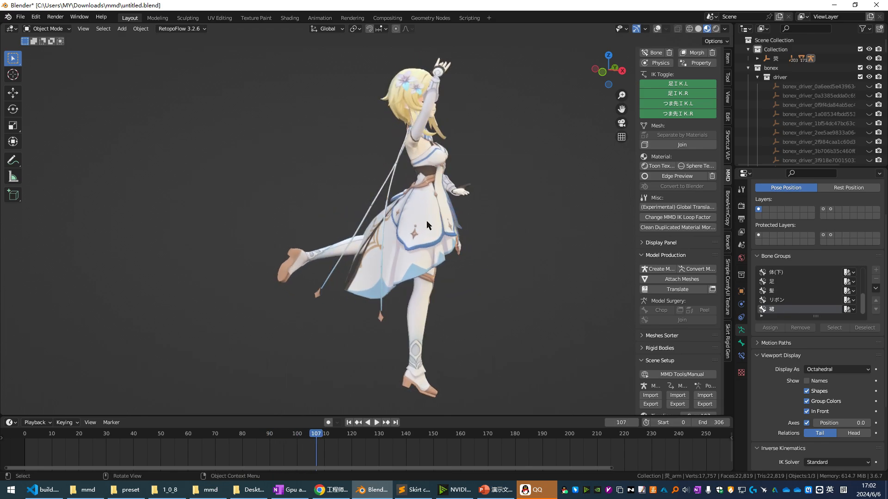
middle_drag(426, 221, 373, 275)
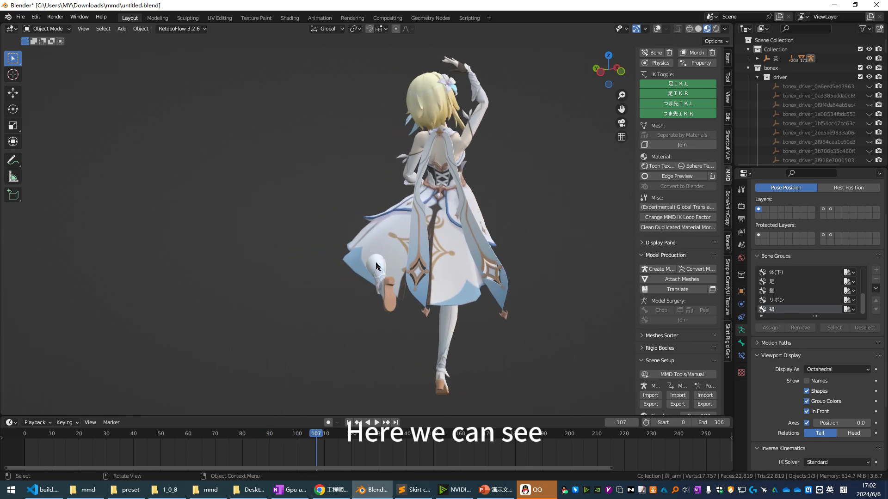
scroll(377, 273, up, 2)
middle_drag(376, 268, 452, 267)
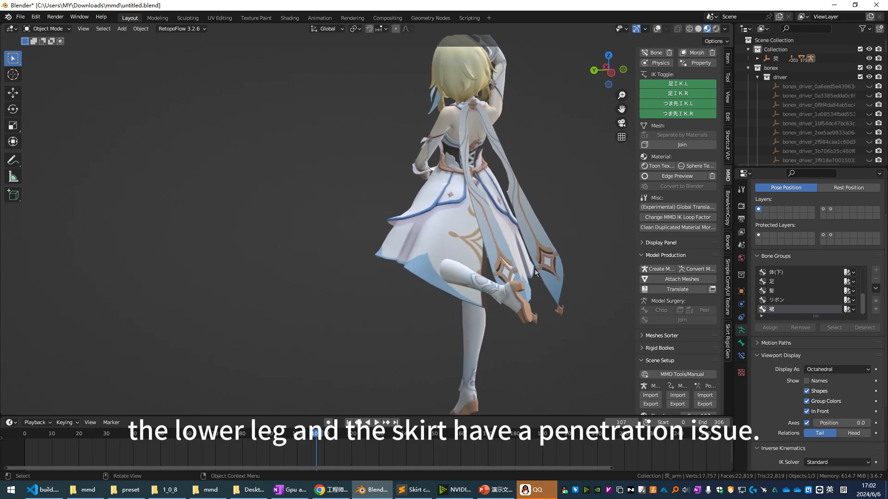
- Replay the motion from the start and stop at frame 101 to recheck the lower leg and skirt
click(162, 434)
key(space)
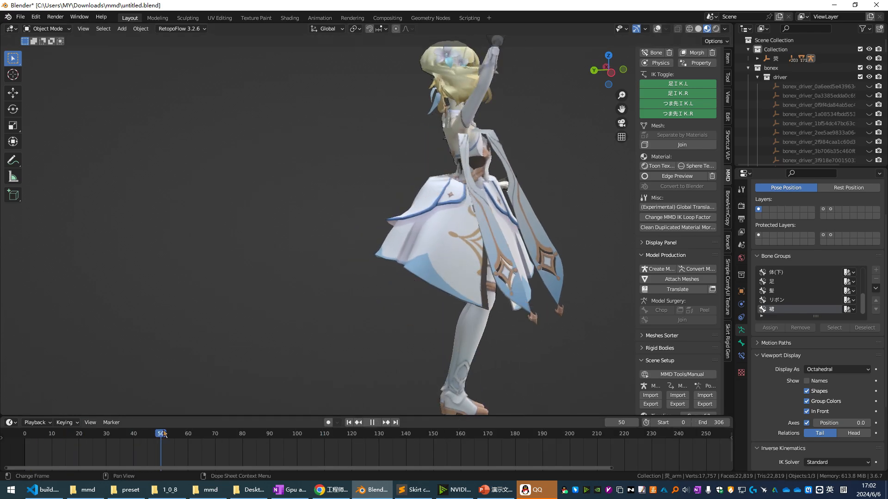
key(shift+Left)
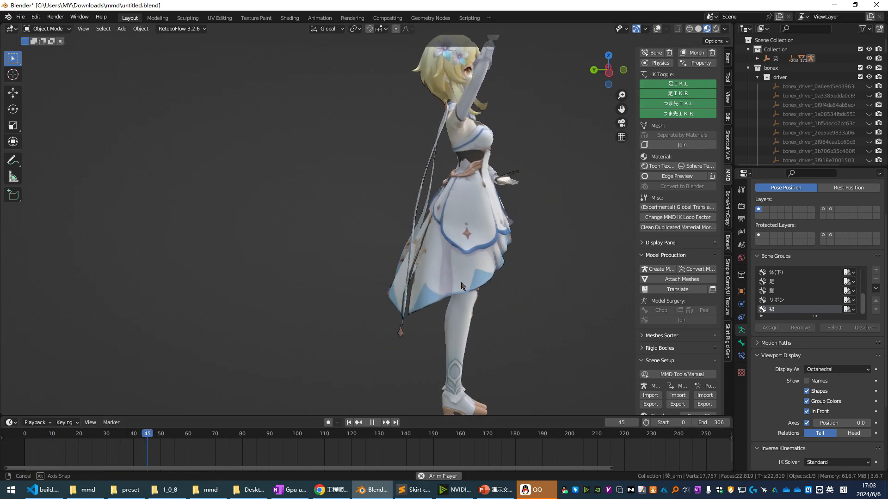
middle_drag(461, 285, 456, 285)
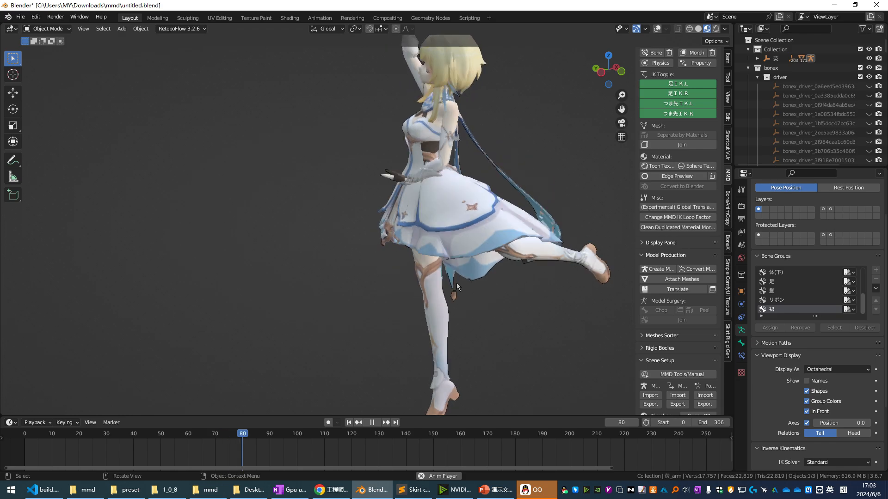
key(space)
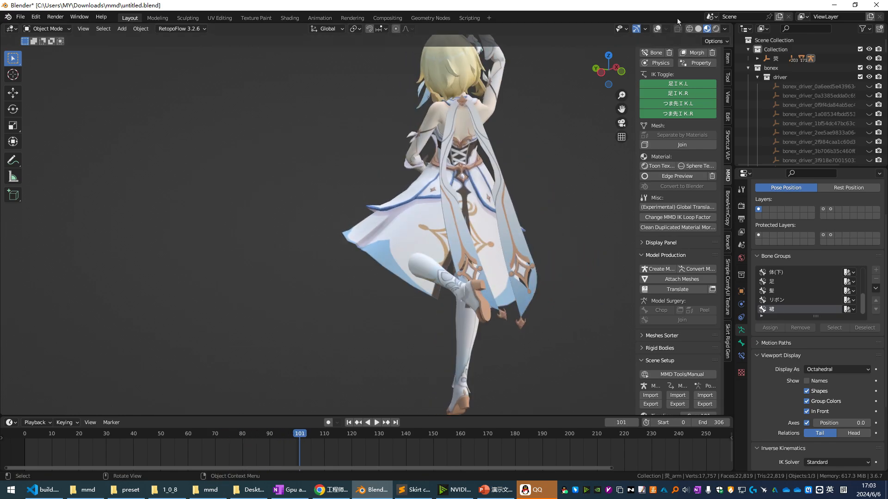
- Show the overlays, switch the armature to Pose Mode and start BoneX rigid body modification
click(657, 29)
middle_drag(509, 272, 549, 273)
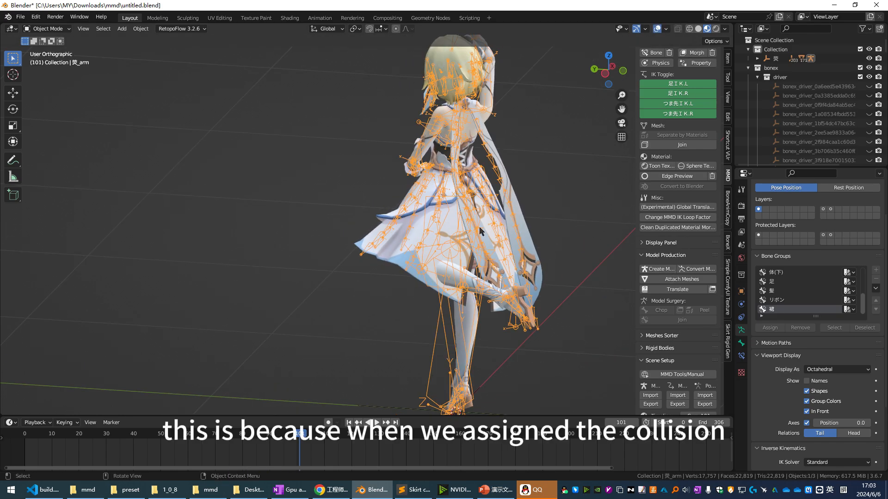
key(ctrl+Tab)
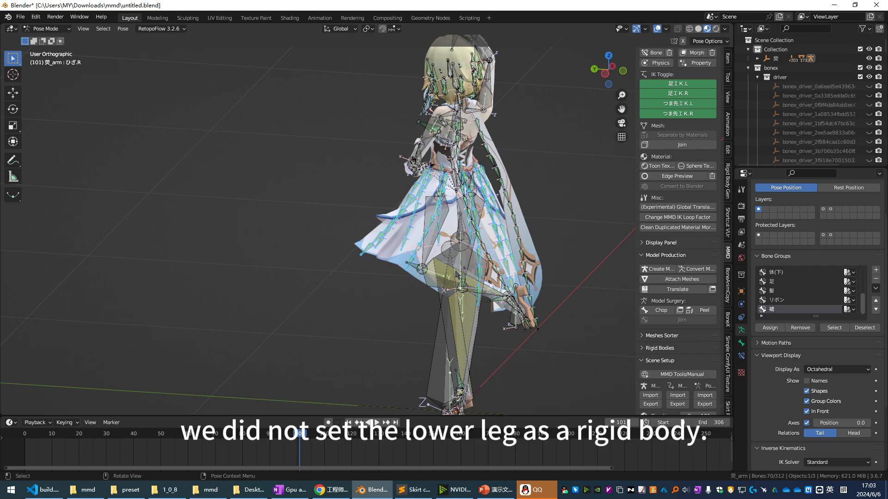
click(728, 319)
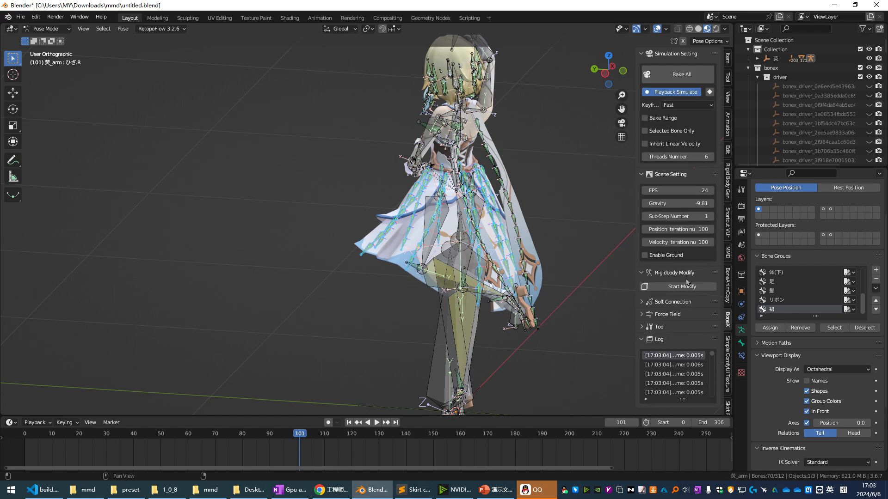
click(682, 286)
- Return to frame 0 and clear the pose rotation of all bones
middle_drag(360, 407, 221, 409)
key(shift+Left)
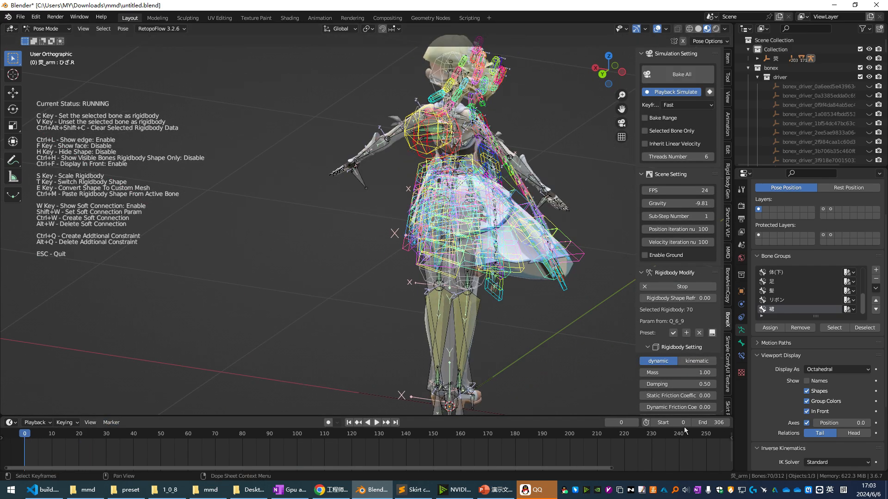
key(a)
alt+drag(480, 283, 491, 280)
scroll(502, 312, up, 1)
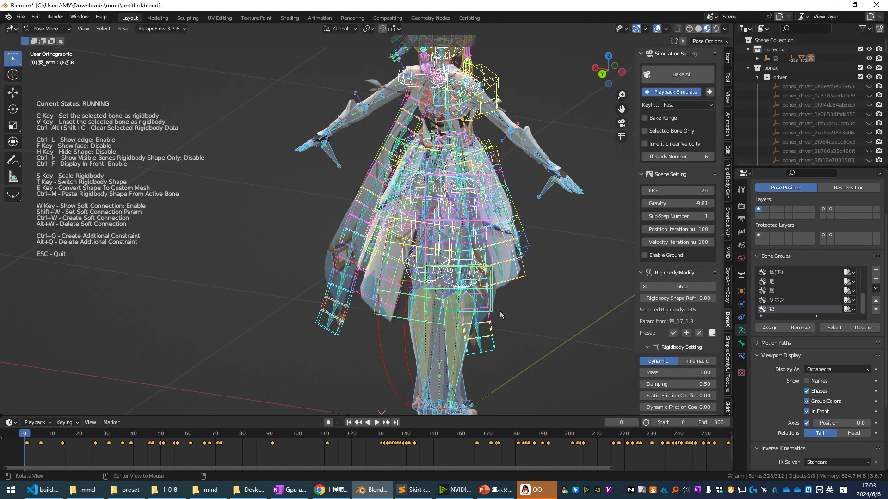
- Set both lower leg bones (ひざ) as rigid bodies and make them kinematic
alt+shift+drag(465, 312, 444, 239)
click(421, 247)
shift+click(359, 236)
key(c)
alt+drag(370, 241, 462, 259)
scroll(684, 330, down, 5)
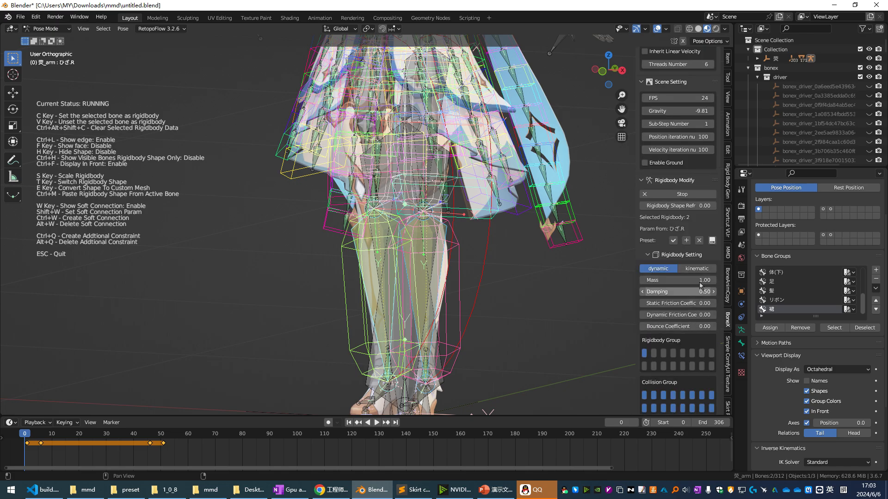
click(704, 270)
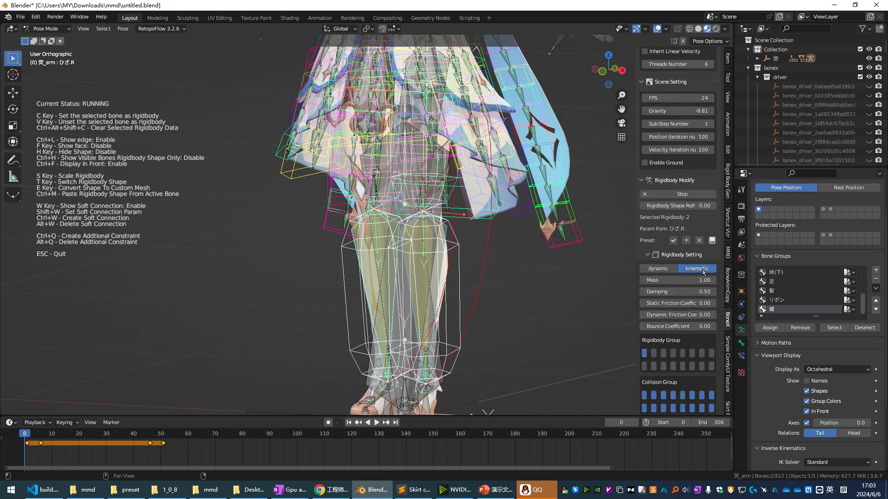
- Consult the collision layer notes in Sublime Text, then assign both lower leg rigid bodies to rigidbody group 15 in Blender
click(415, 490)
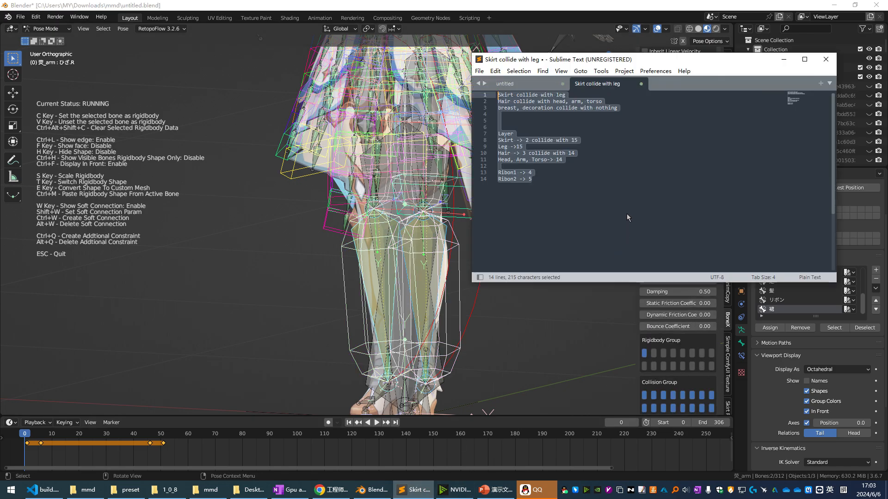
click(521, 126)
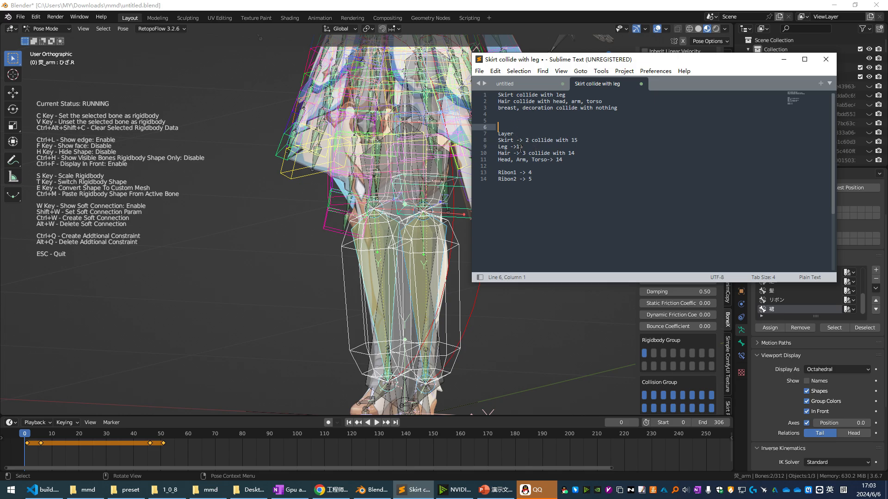
click(645, 354)
click(702, 368)
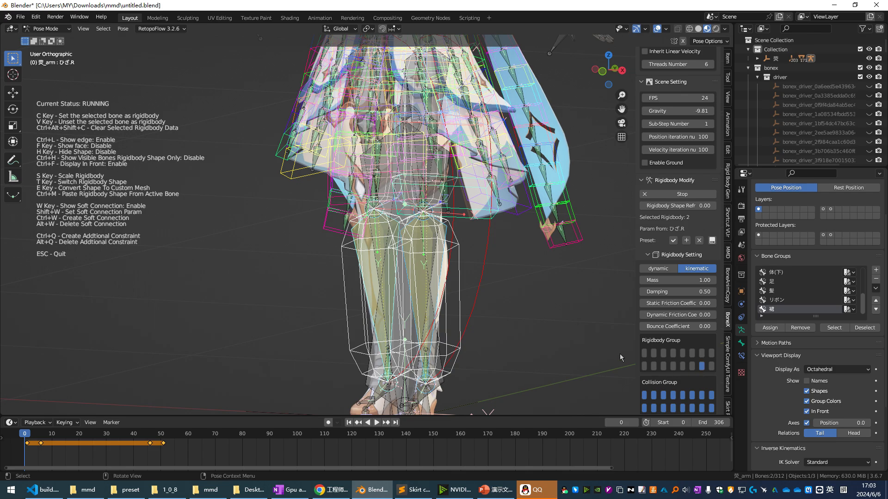
- Leave rigid body modification, play the motion with overlays hidden and stop at frame 95 to check the lower leg against the skirt
key(space)
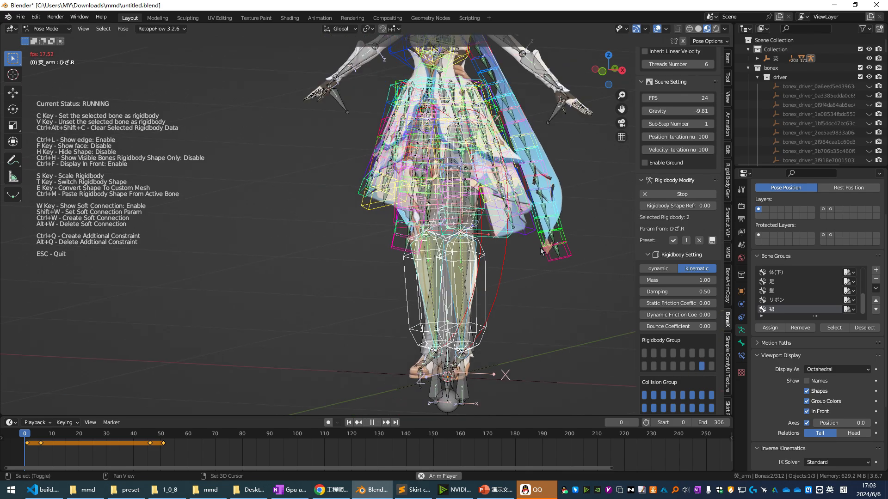
key(Escape)
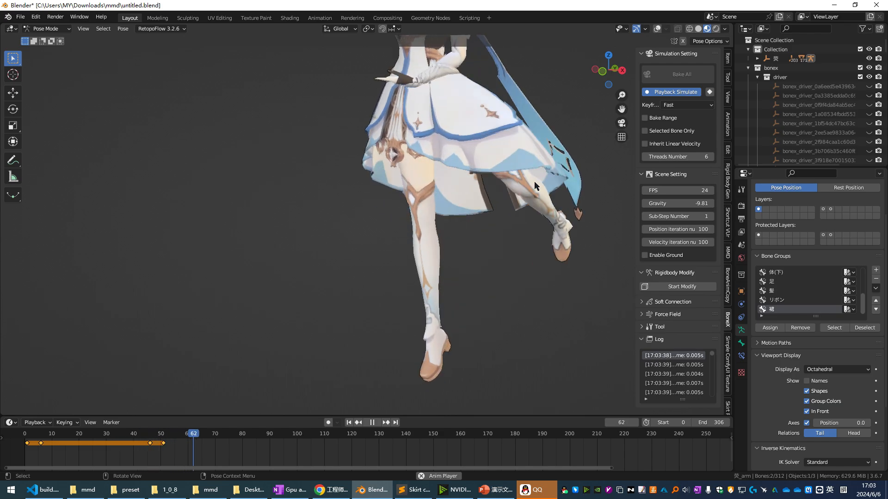
key(space)
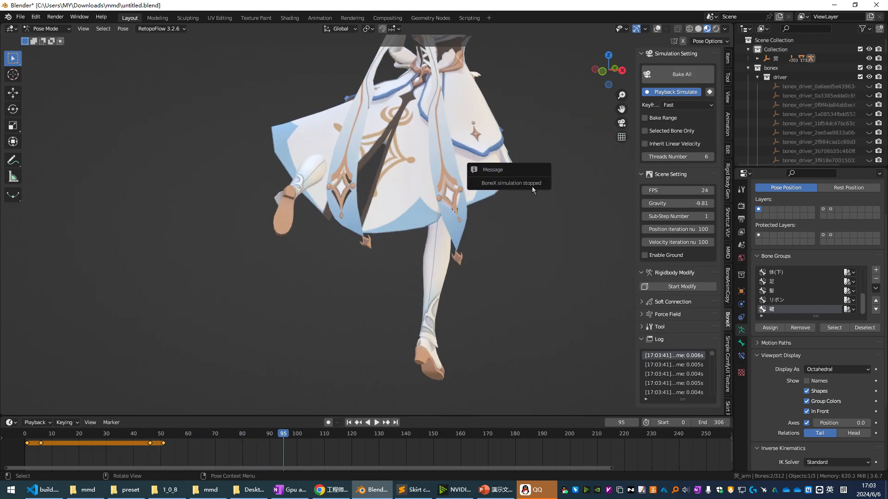
middle_drag(303, 212, 345, 203)
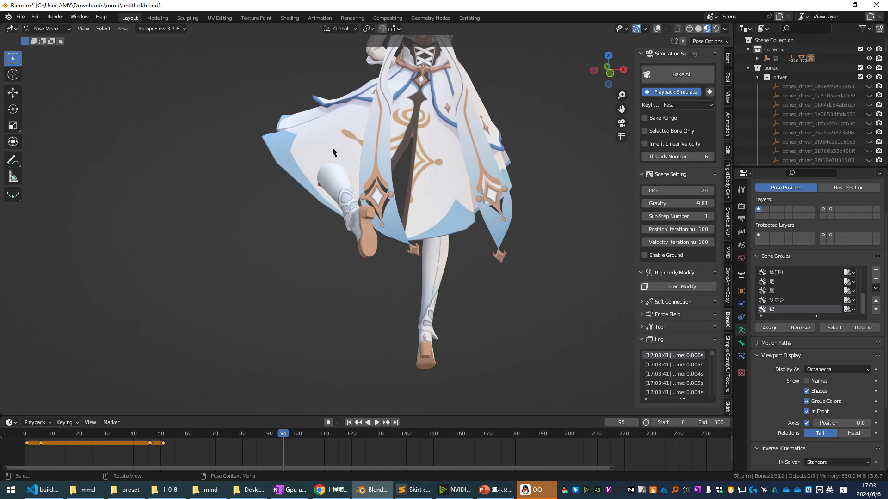
- Show the overlays and display the rigid body shapes with filled faces to examine the lower leg and skirt bodies for penetration
click(658, 29)
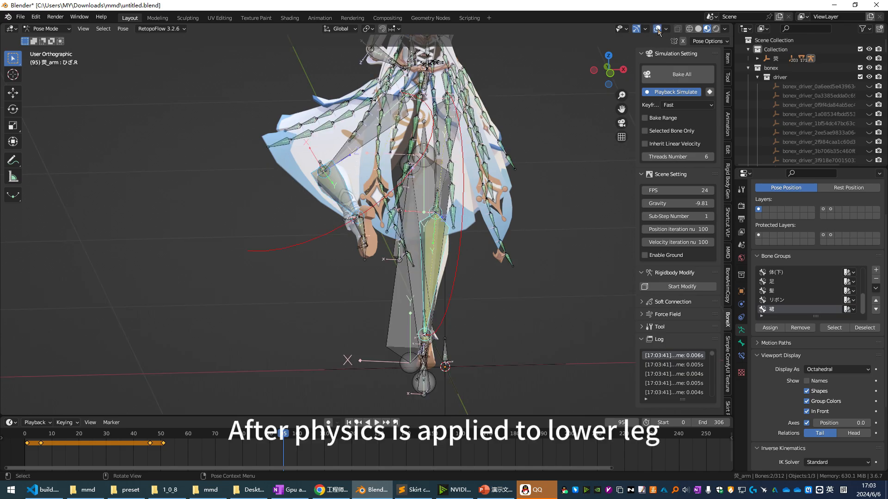
click(678, 286)
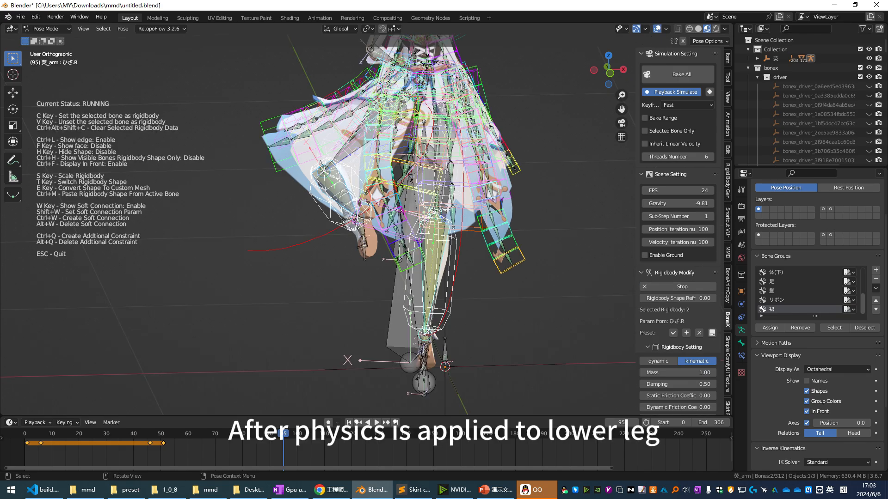
key(f)
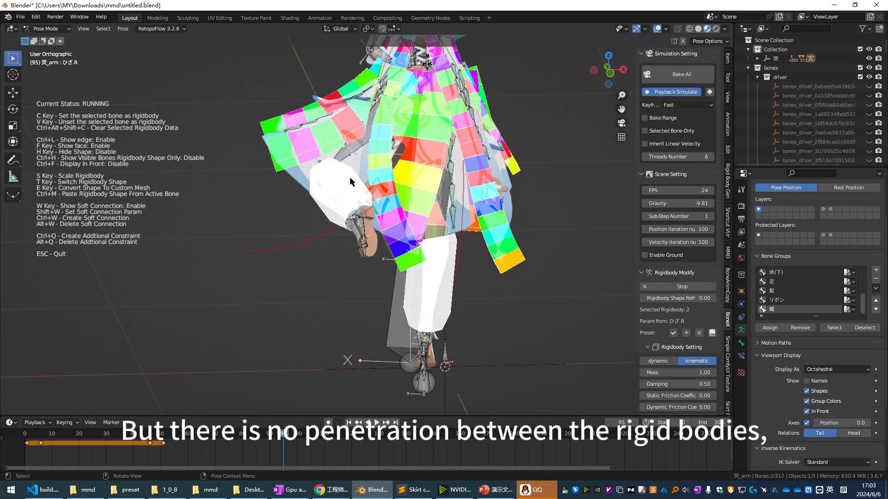
middle_drag(350, 181, 357, 141)
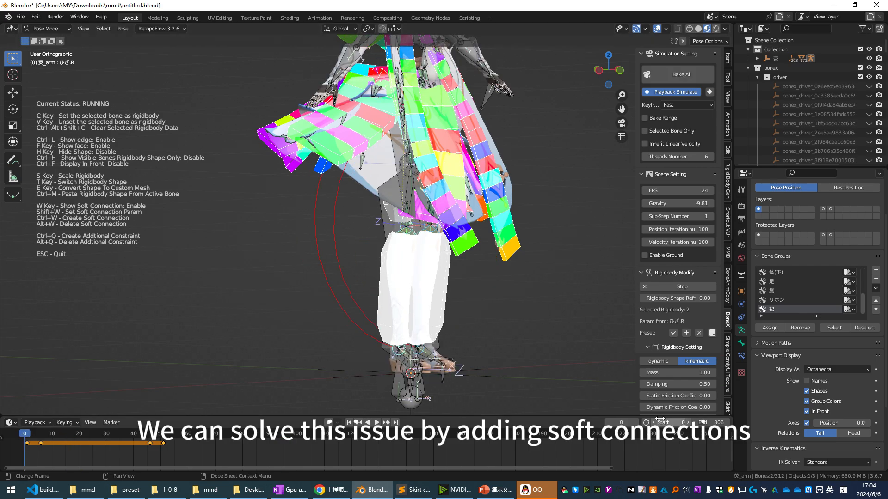
- Clear the pose rotation and location of all bones at frame 0, then deselect every bone
key(alt+r)
key(alt+g)
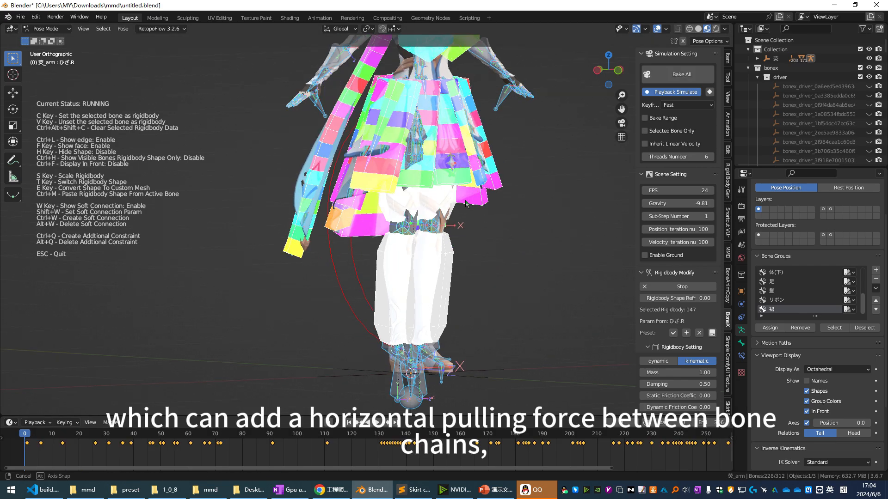
alt+middle_drag(464, 209, 436, 202)
click(490, 185)
scroll(490, 185, up, 3)
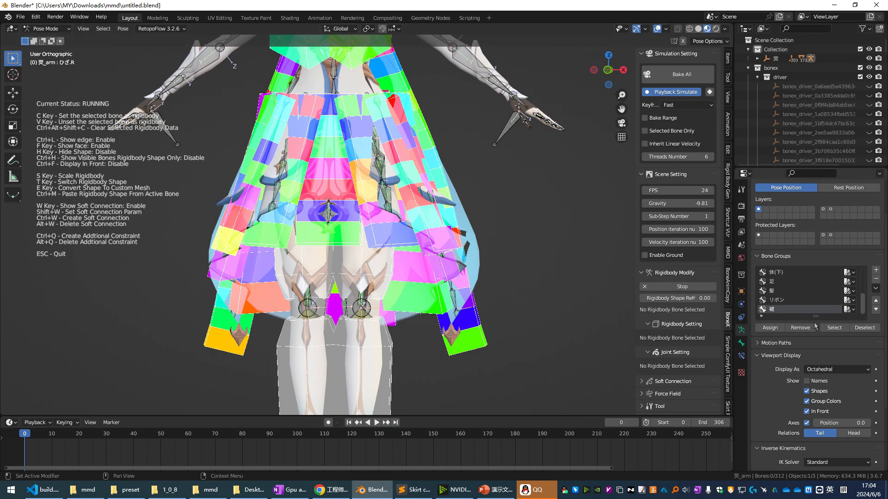
- Select the skirt bone group and create Tube soft connections between its bones with a stiffness of 10000
click(834, 327)
scroll(413, 245, down, 1)
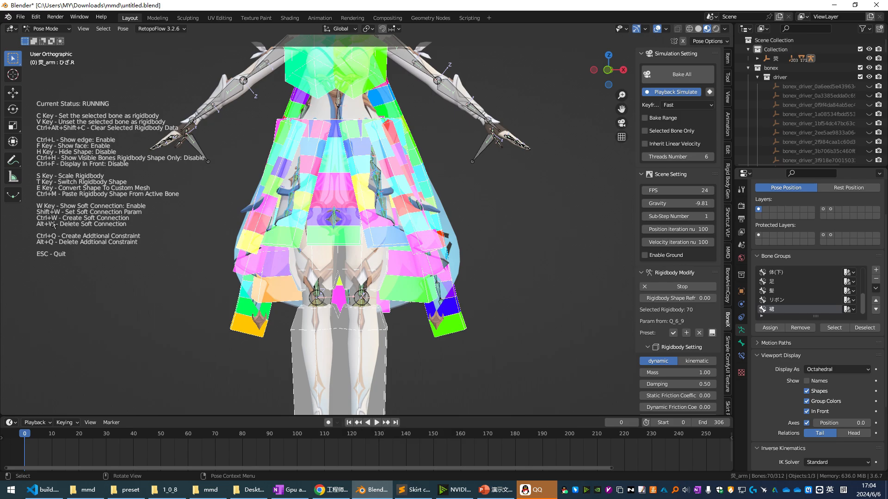
key(ctrl+w)
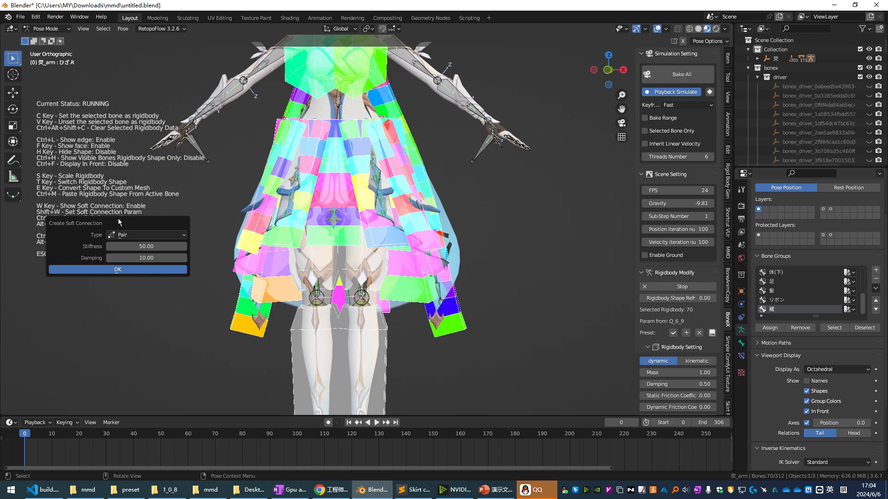
click(129, 236)
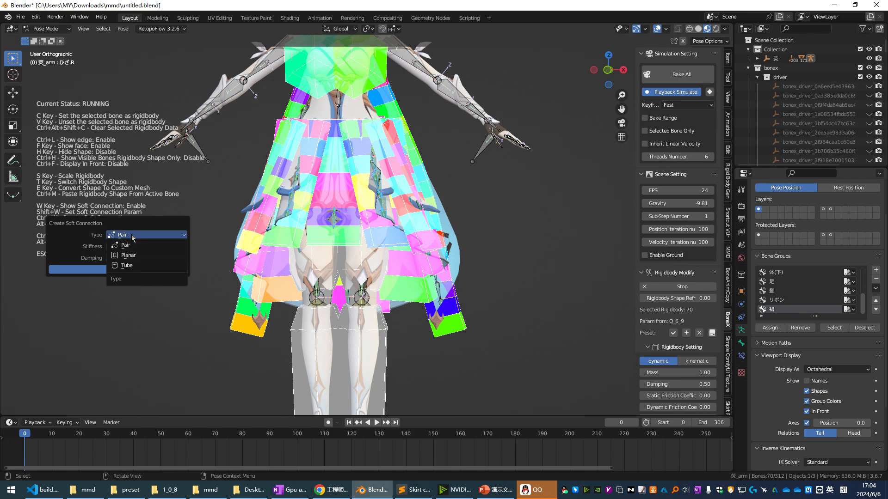
click(127, 266)
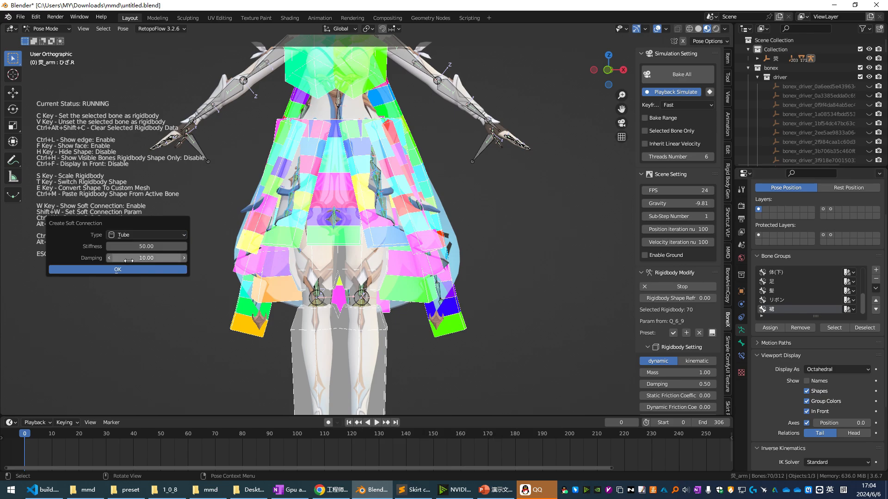
click(139, 244)
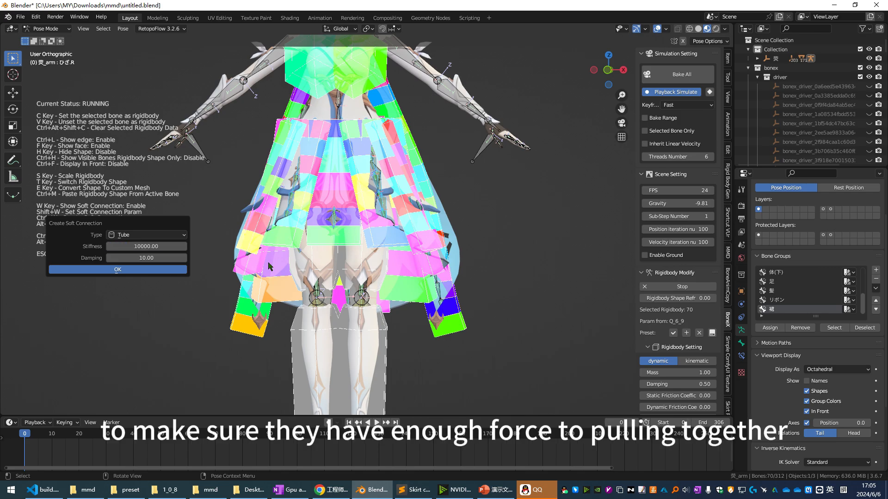
click(119, 270)
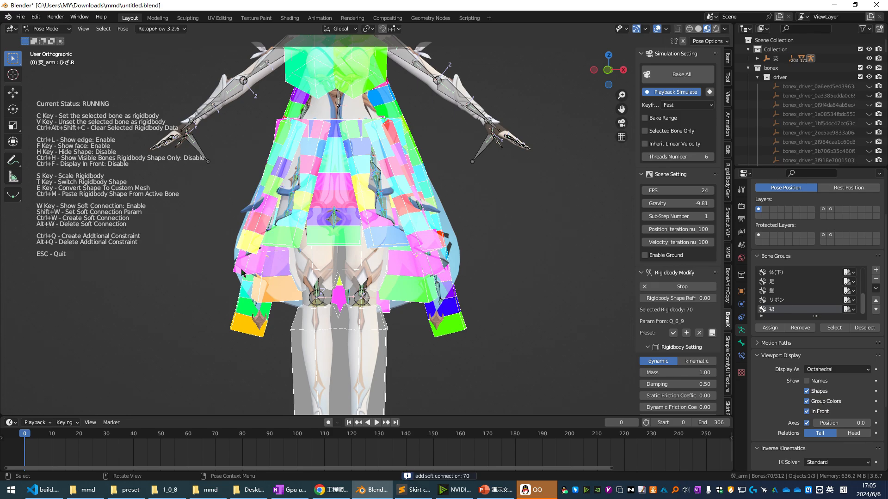
- Leave rigid body modification, hide the overlays and play the motion to frame 102 to check the connected skirt
key(Escape)
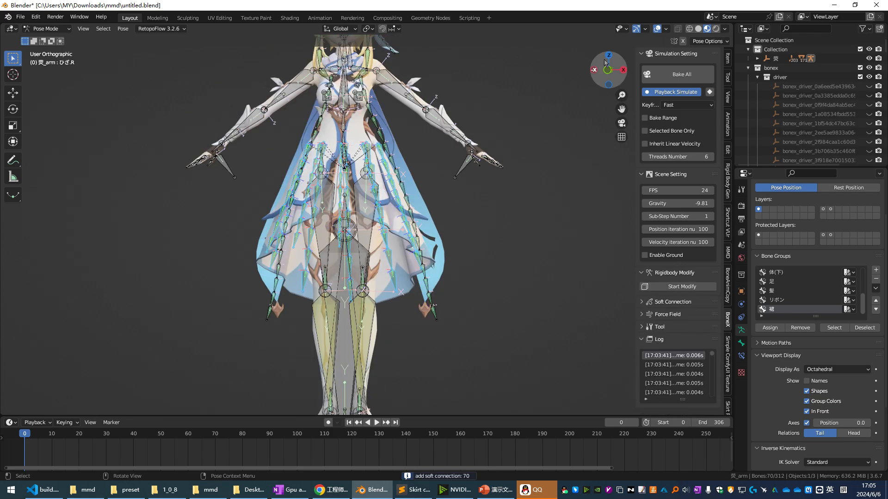
click(656, 29)
key(space)
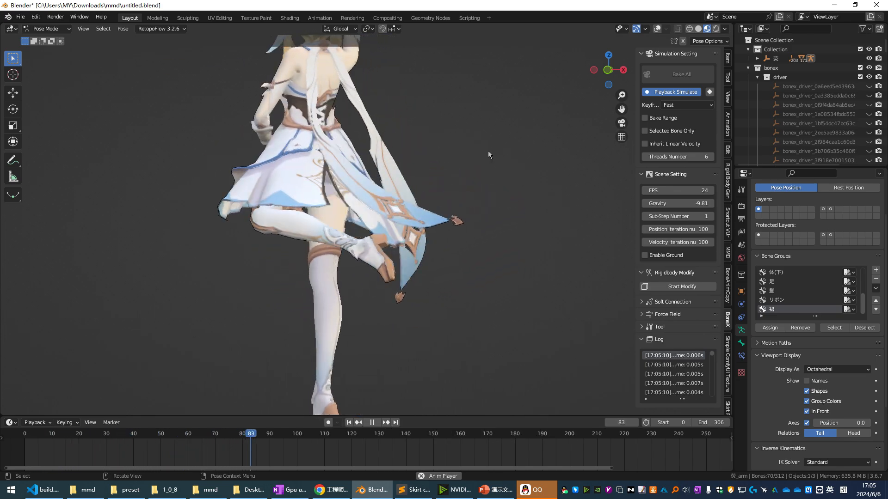
key(space)
middle_drag(487, 150, 273, 240)
- Show the rigid body shapes in front of the mesh, inspect the skirt and leg from several sides, and quit modification
click(658, 29)
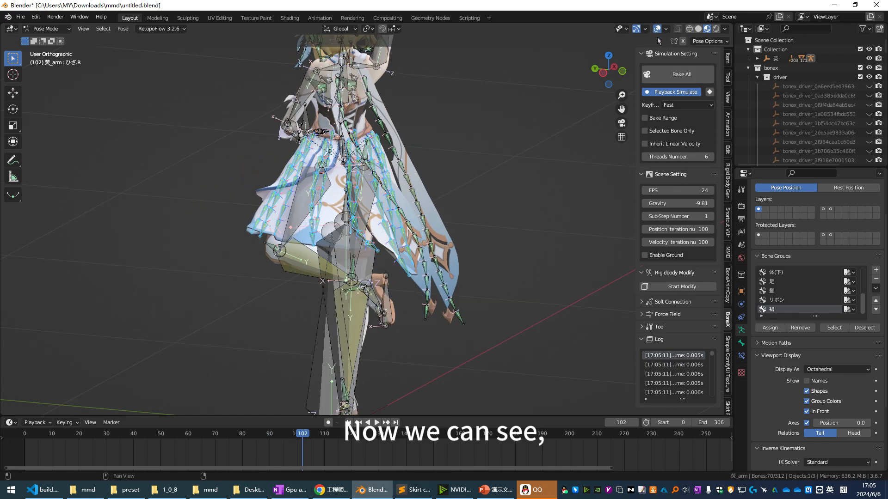
click(682, 287)
key(ctrl+f)
alt+drag(335, 229, 253, 217)
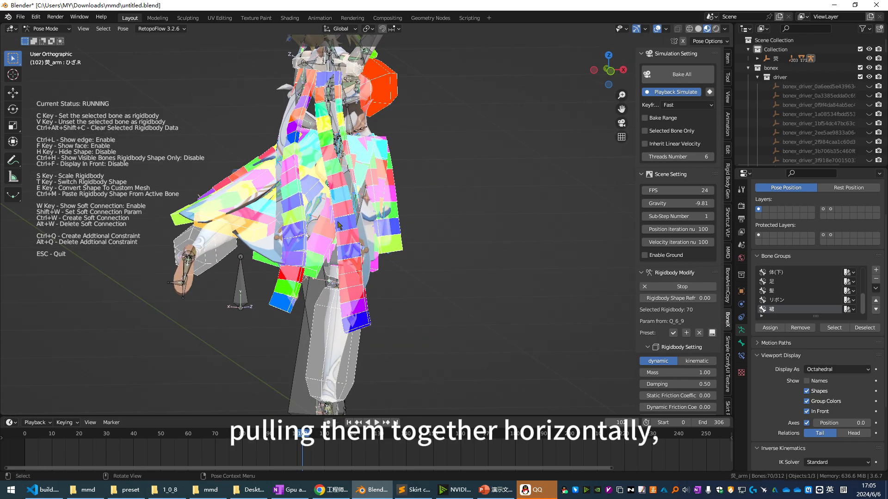
alt+drag(338, 226, 347, 234)
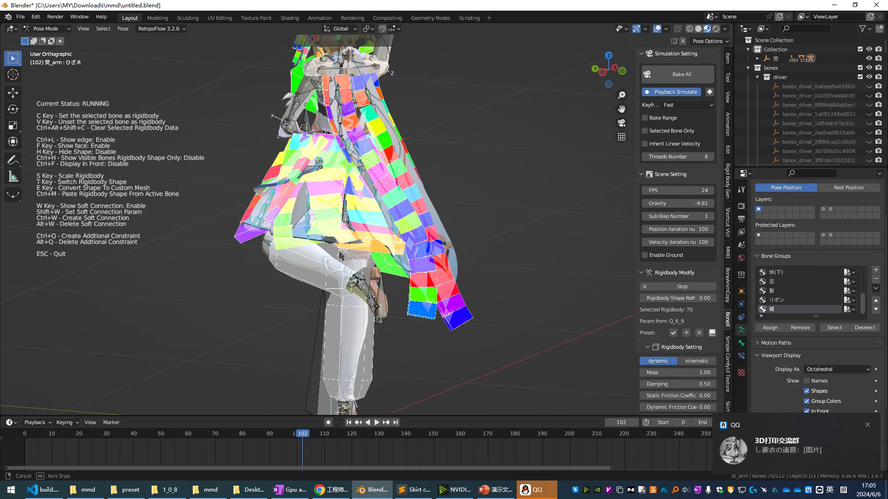
middle_drag(329, 255, 357, 263)
key(Escape)
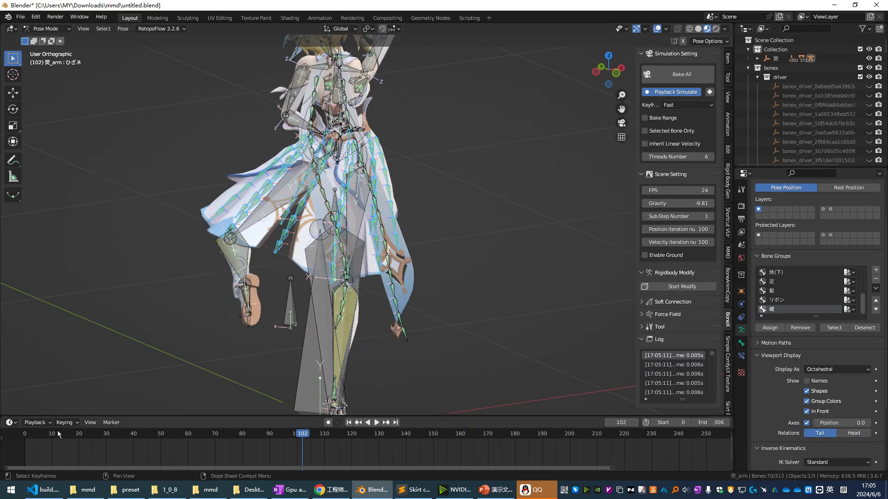
- Replay the motion from frame 0 and stop at frame 94 to check the skirt for jitter
click(25, 436)
key(space)
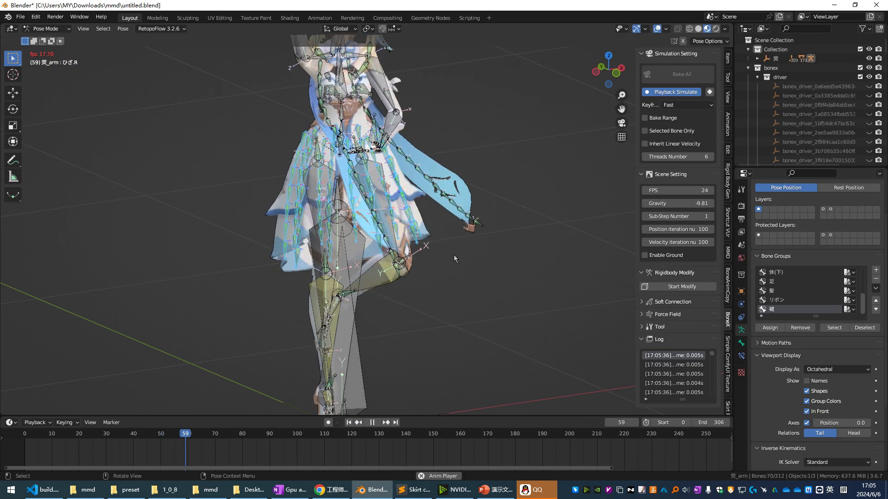
key(space)
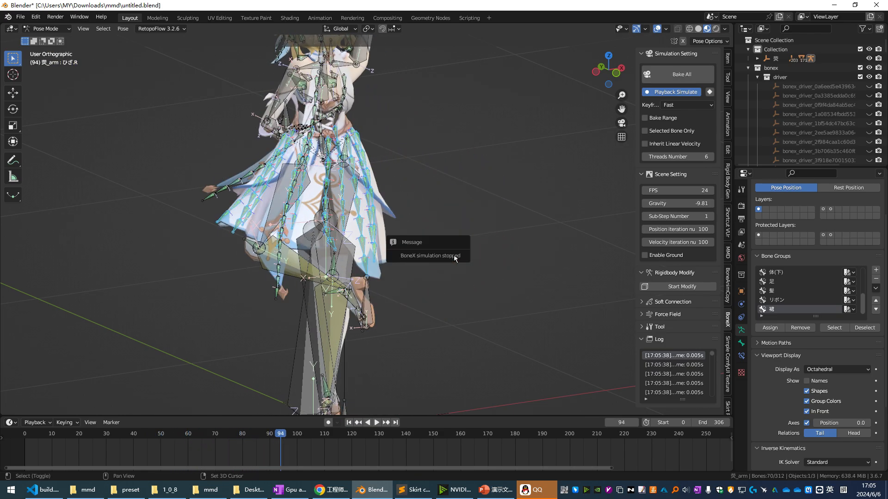
middle_drag(453, 258, 270, 184)
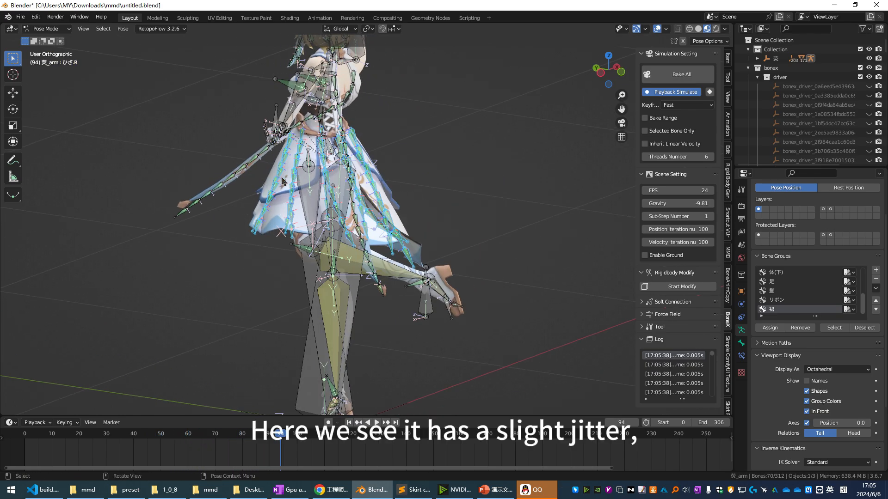
- Set both the position and velocity iteration numbers of the simulation scene to 255
click(679, 231)
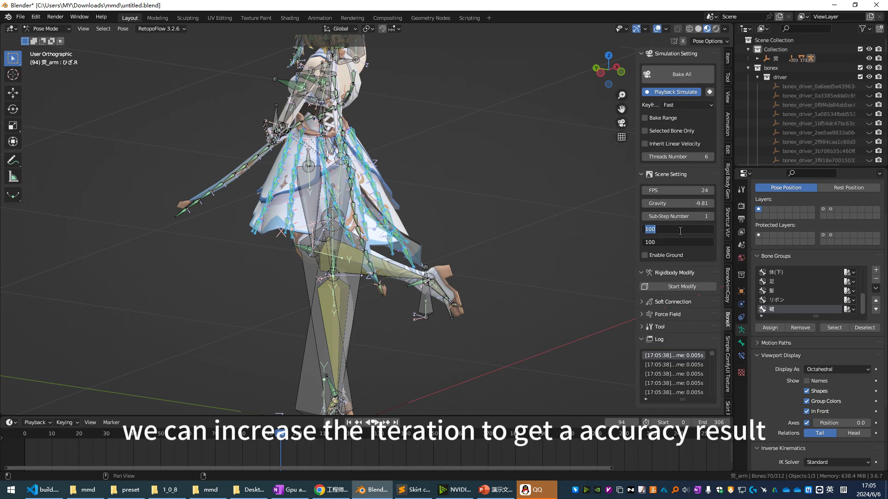
click(620, 231)
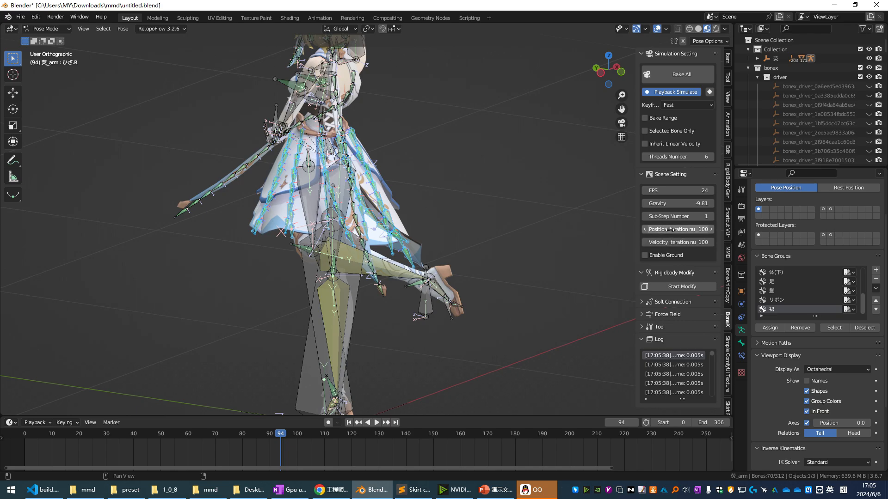
click(670, 229)
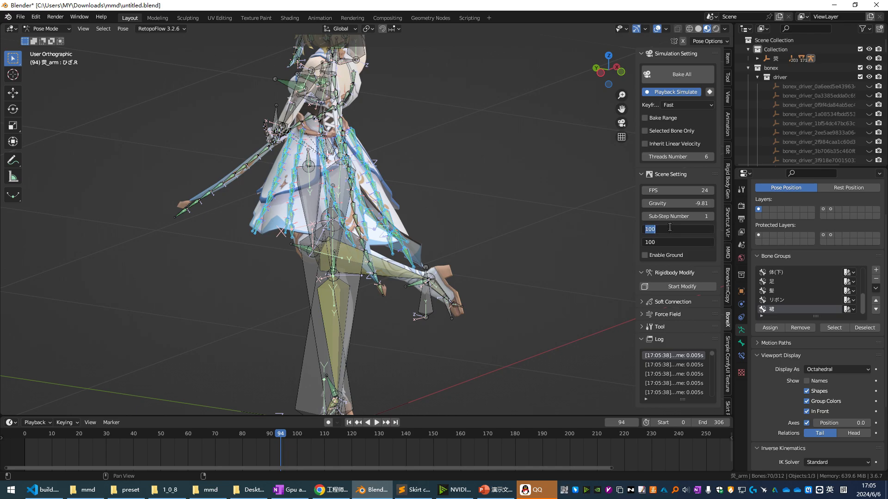
key(Return)
- Return to frame 0, reset the pose and replay the motion with overlays hidden up to frame 83 to recheck the skirt
drag(269, 434, 20, 435)
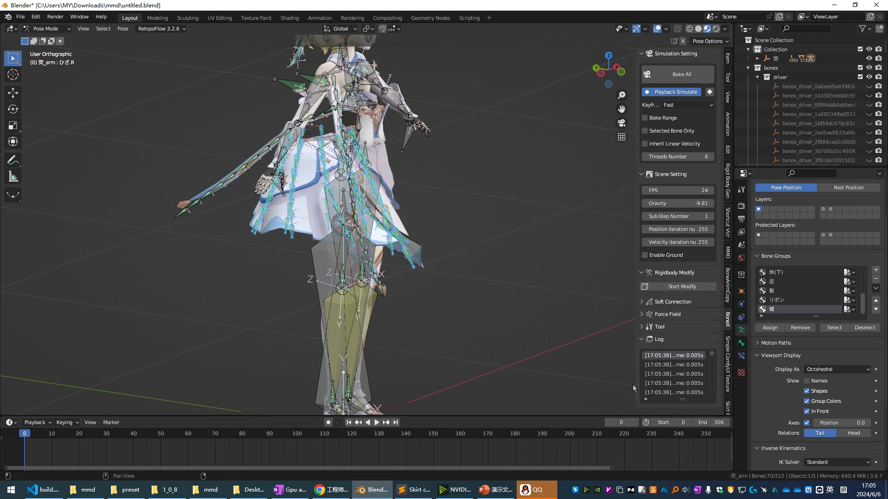
click(682, 287)
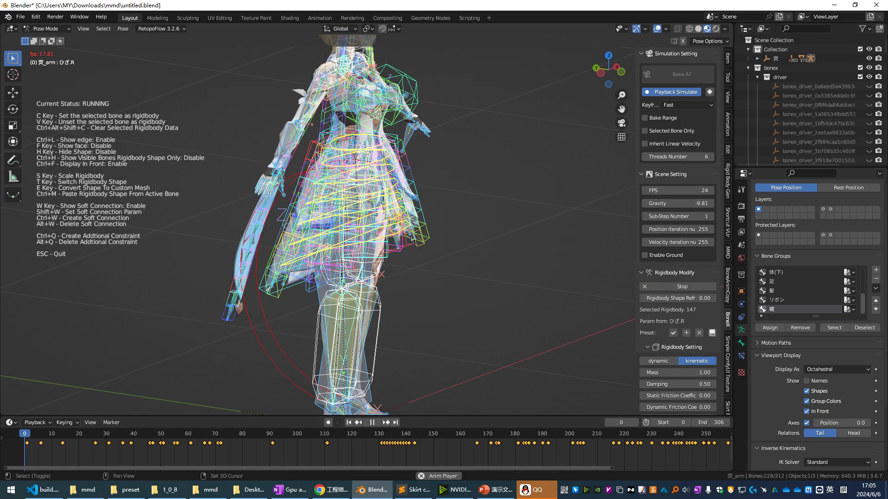
key(Escape)
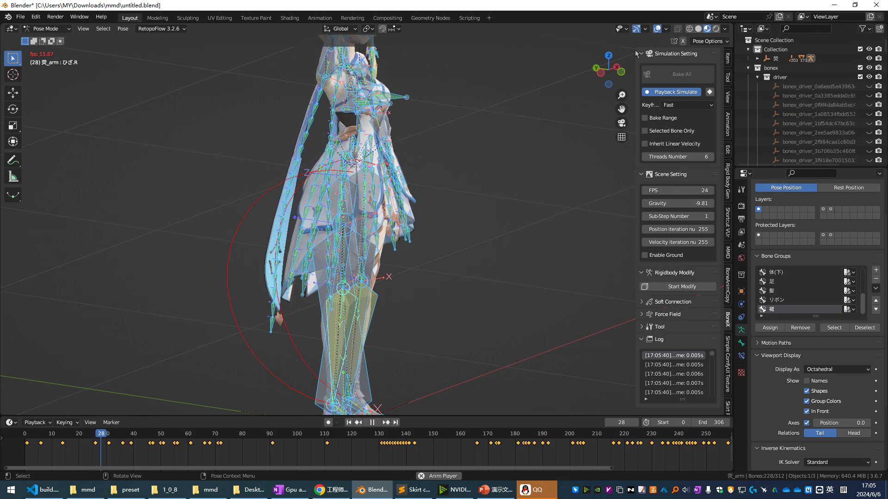
click(657, 29)
middle_drag(517, 112, 456, 129)
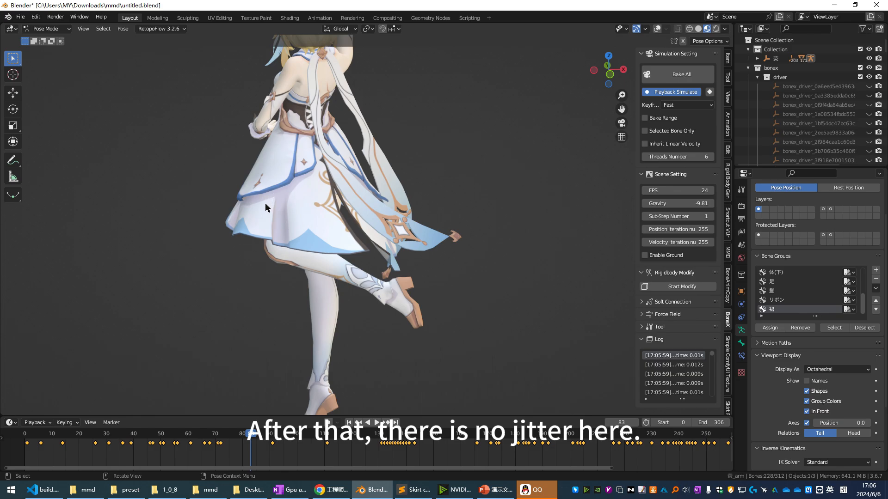
- Play the motion on from frame 83 and check the skirt for jitter from several sides
middle_drag(265, 203, 318, 226)
key(space)
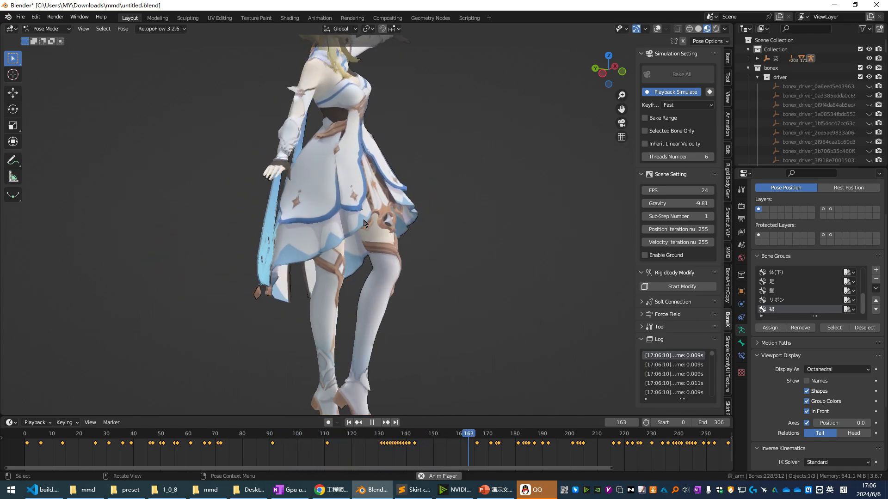
middle_drag(323, 225, 364, 221)
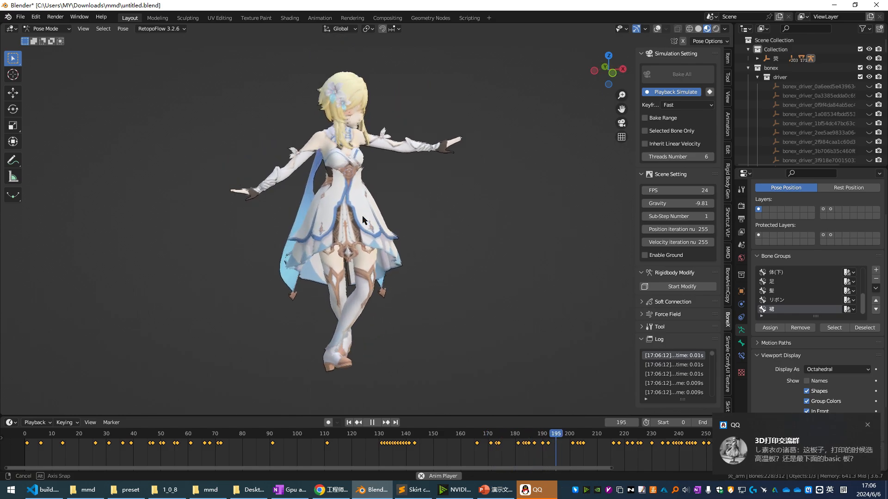
key(space)
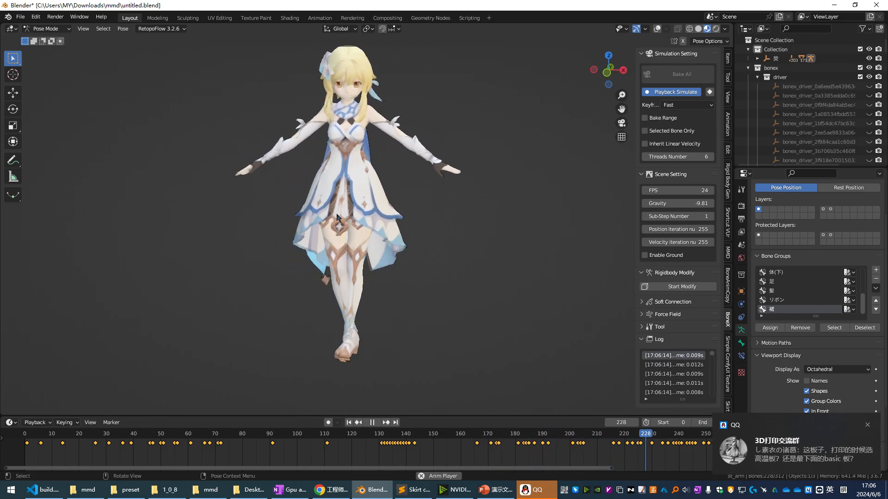
- Return to frame 0 and reset the simulated pose by starting and quitting rigid body modification
key(shift+Left)
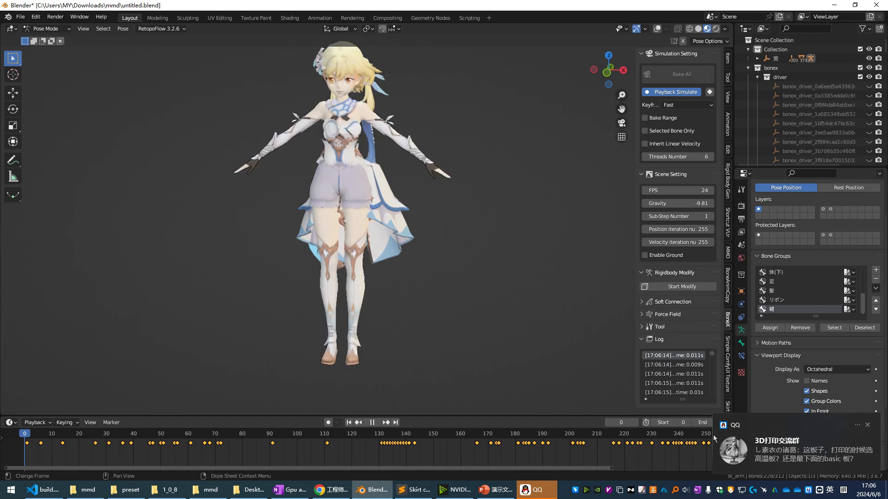
click(660, 286)
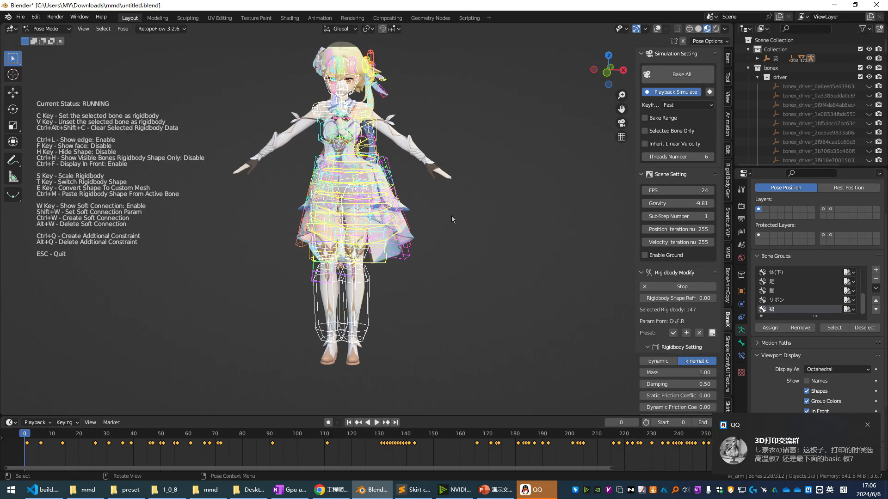
key(Escape)
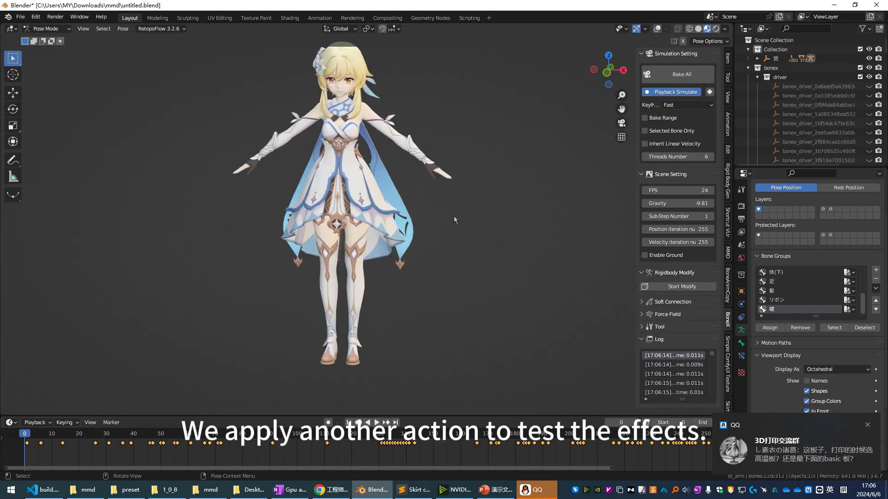
- Import the VMD motion from the walk folder onto the character with the MMD tools
click(728, 254)
scroll(686, 323, down, 6)
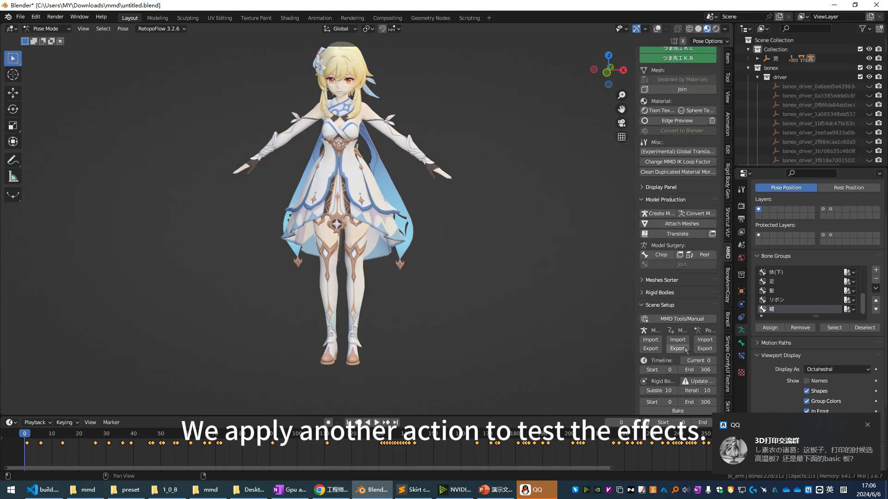
click(677, 340)
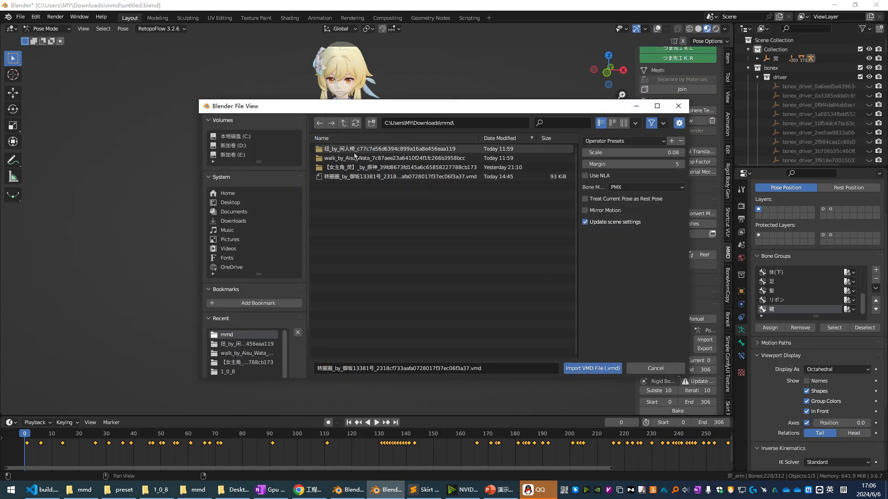
double_click(355, 158)
double_click(356, 149)
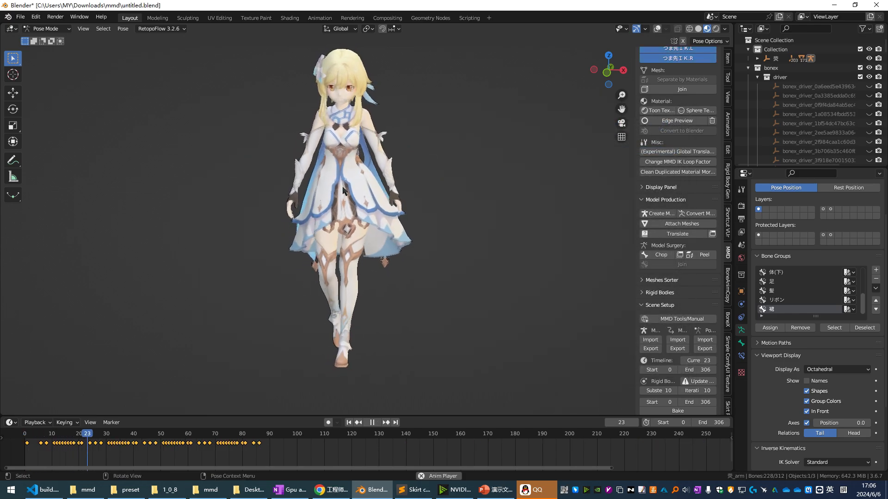
- Watch the walk motion play from the front and side up to frame 117 to check the skirt
scroll(379, 202, up, 3)
middle_drag(379, 202, 356, 206)
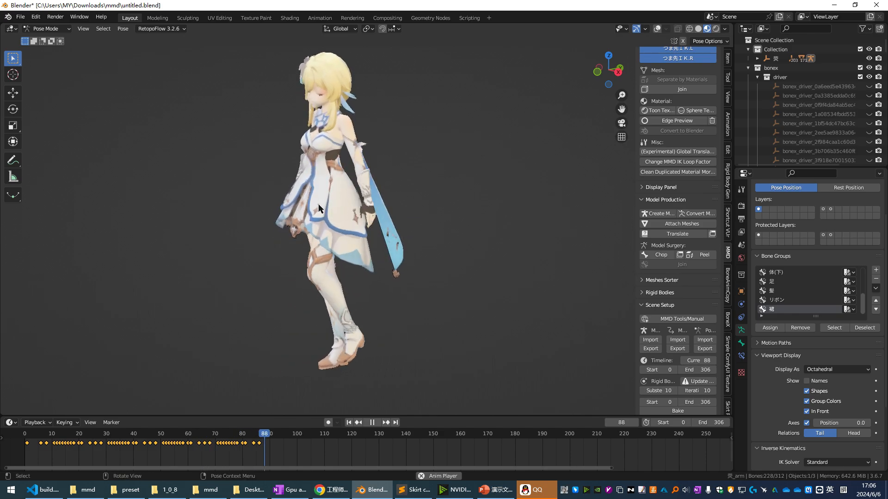
key(space)
middle_drag(476, 220, 344, 226)
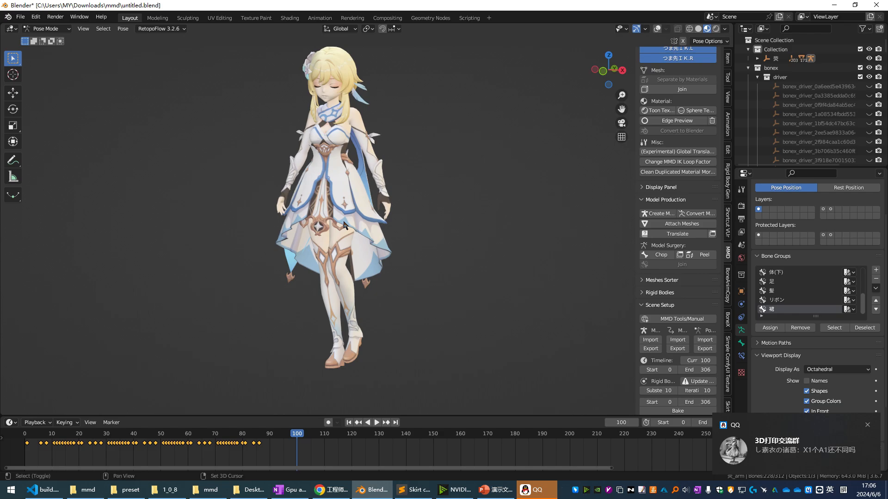
key(space)
key(space)
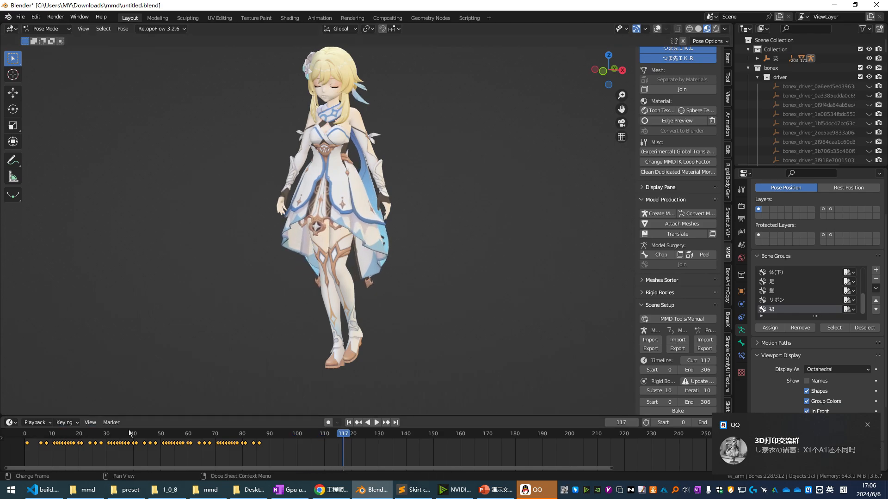
- Return to frame 0 and replay the walk motion to recheck the skirt simulation
key(shift+Left)
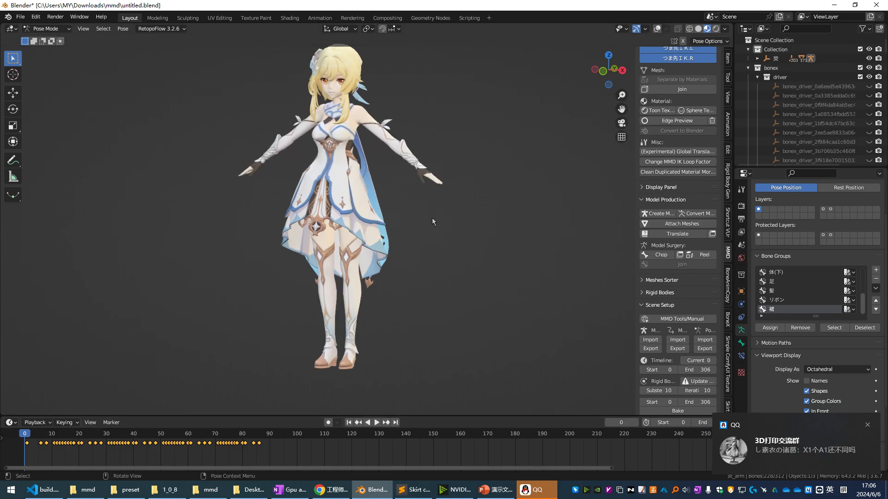
key(space)
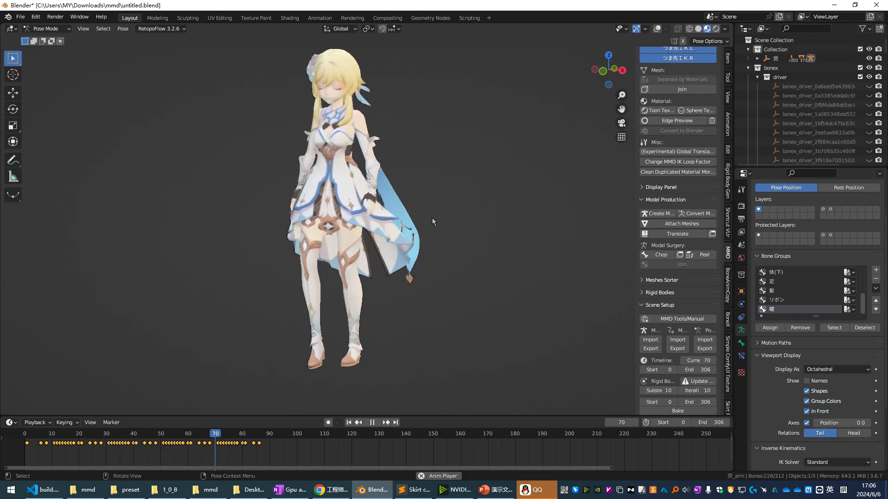
key(space)
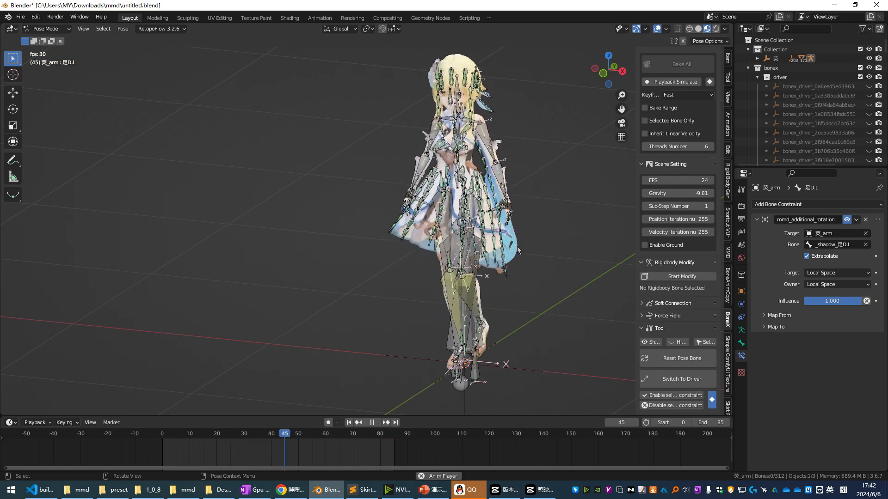
- Stop playback at frame 82 and start rigid body modification on the armature
key(space)
click(678, 277)
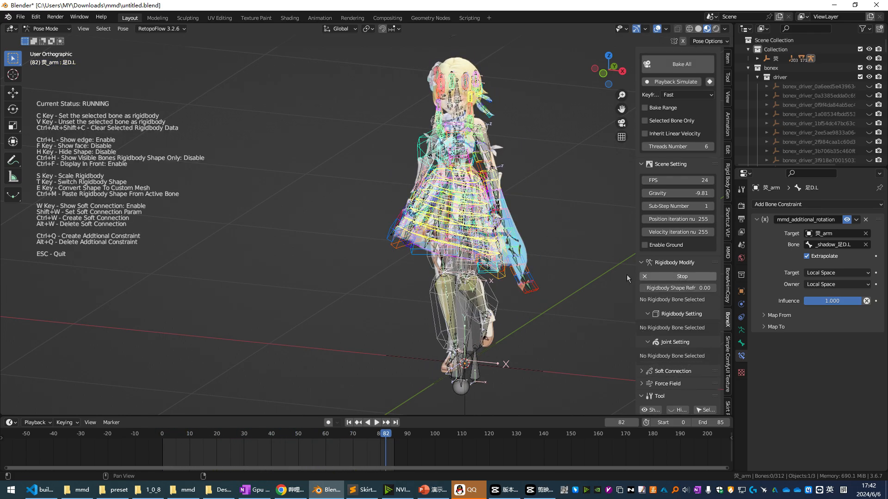
scroll(493, 262, up, 2)
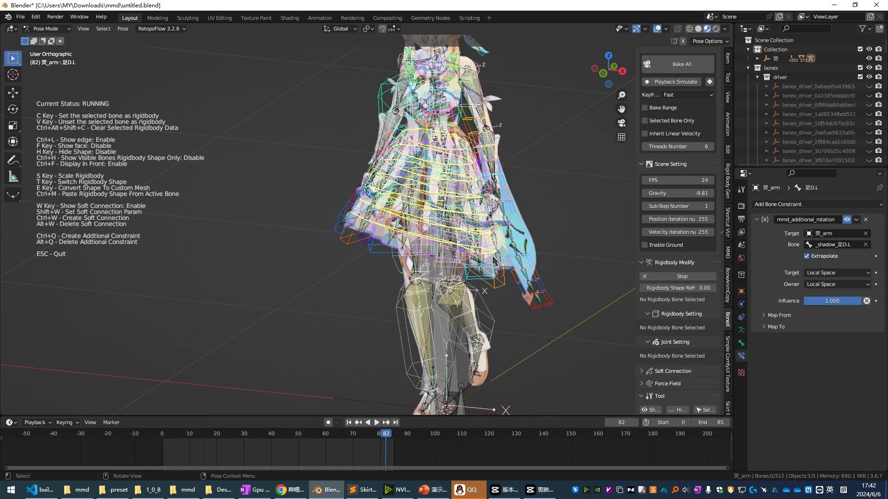
- Choose the 裙 bone group in the armature properties and select the skirt bone Q_6_2
click(741, 330)
click(800, 355)
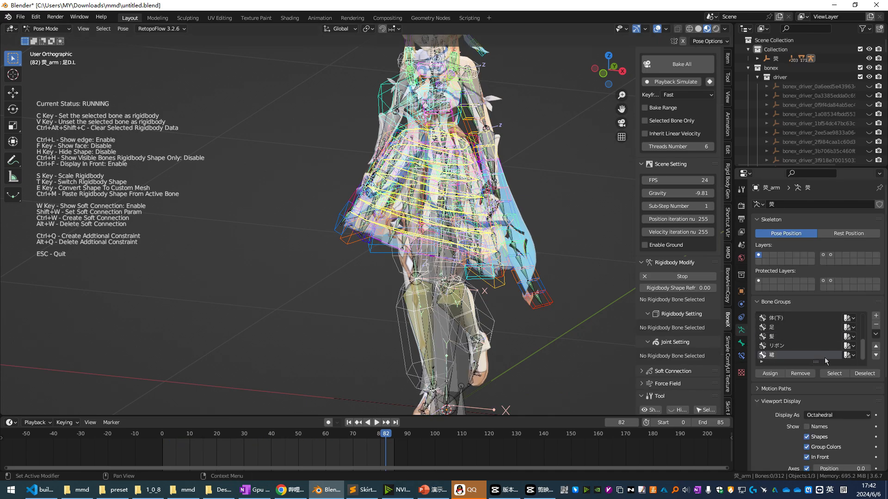
scroll(493, 268, up, 2)
middle_drag(491, 267, 492, 248)
click(496, 252)
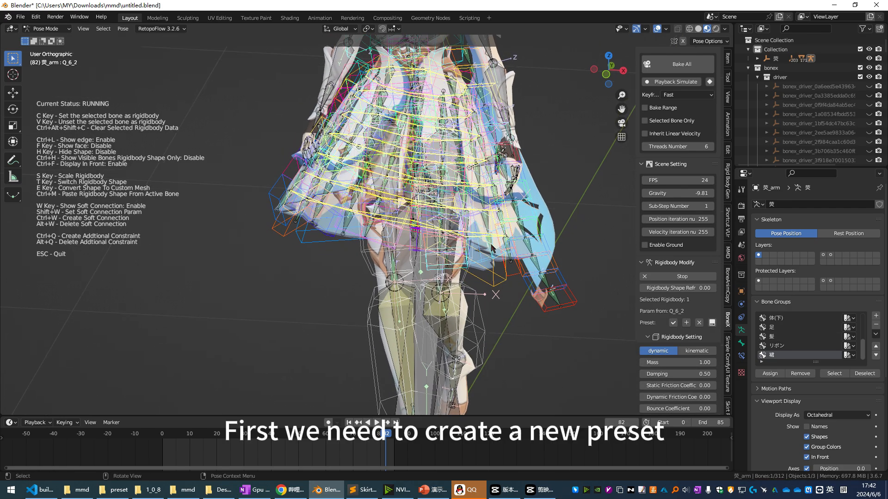
- Add a new rigid body preset named Skirt
scroll(688, 286, down, 2)
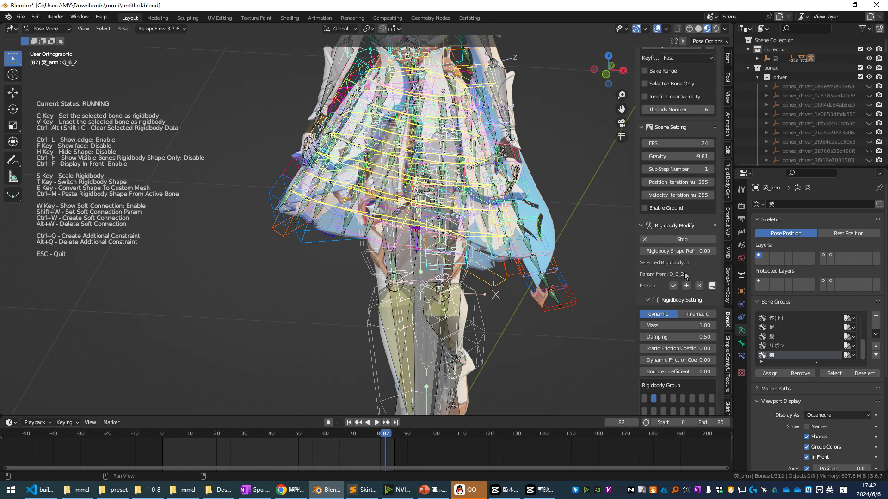
click(687, 286)
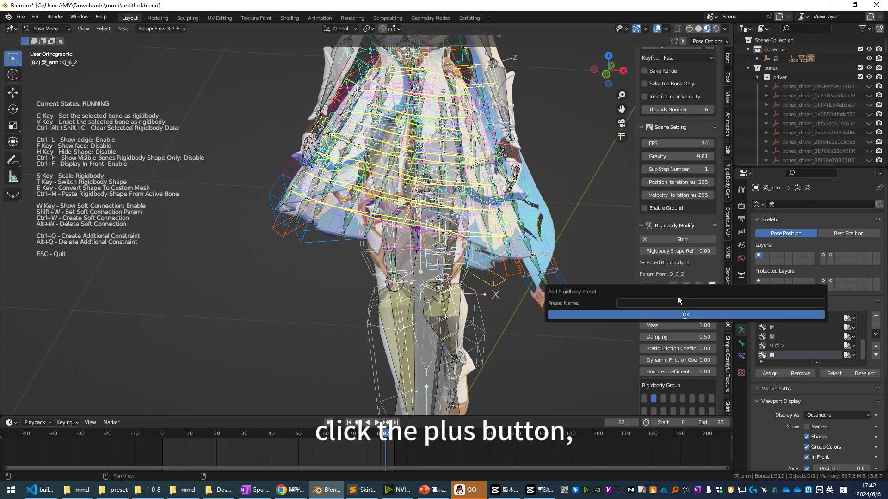
click(672, 303)
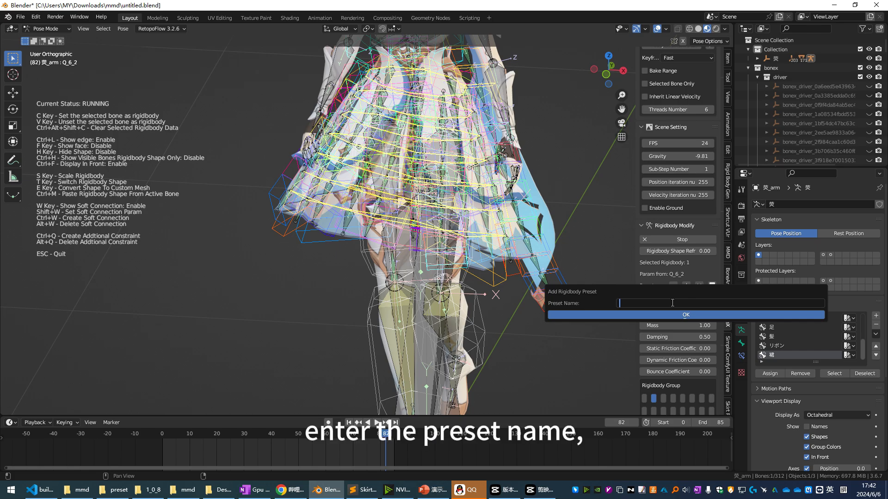
text(Skirt)
key(Return)
key(Return)
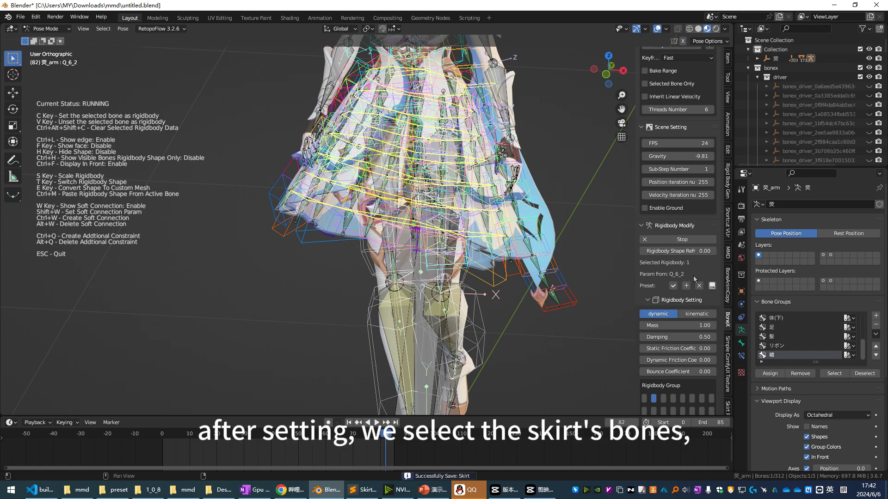
- Save the current rigid body parameters of bone Q_6_2 to the Skirt preset
middle_drag(493, 245, 491, 249)
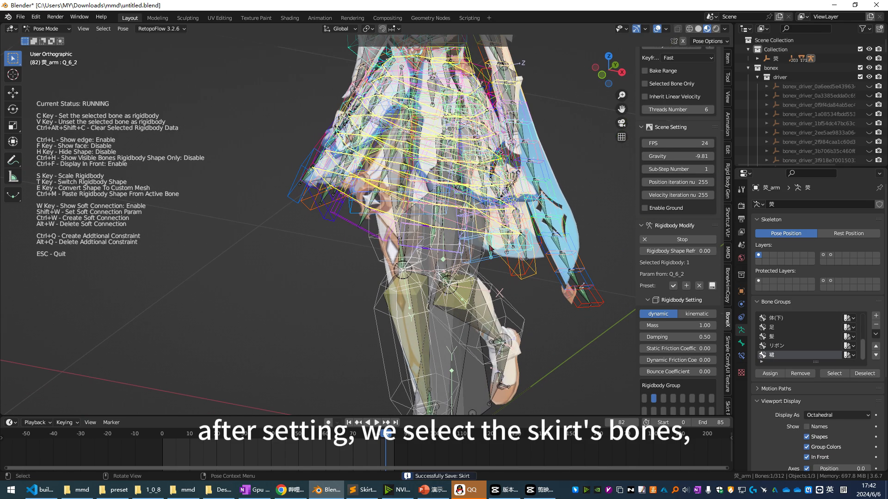
click(712, 286)
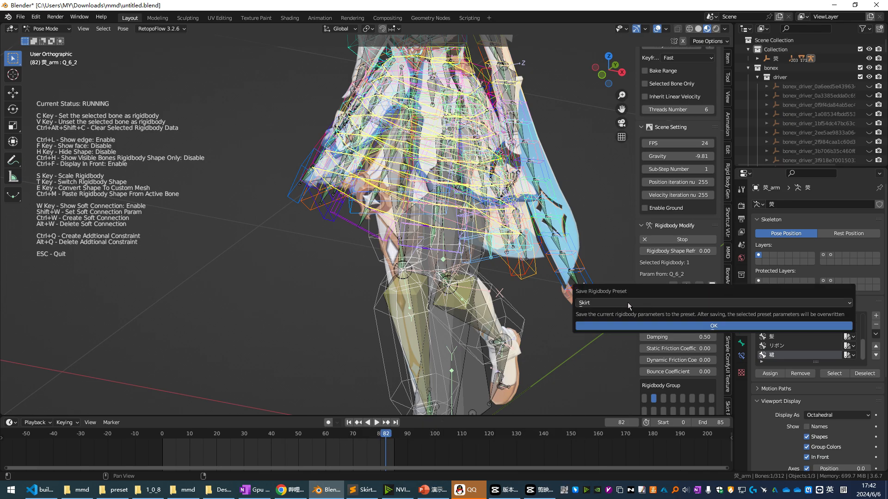
click(629, 302)
click(615, 307)
click(599, 305)
click(595, 312)
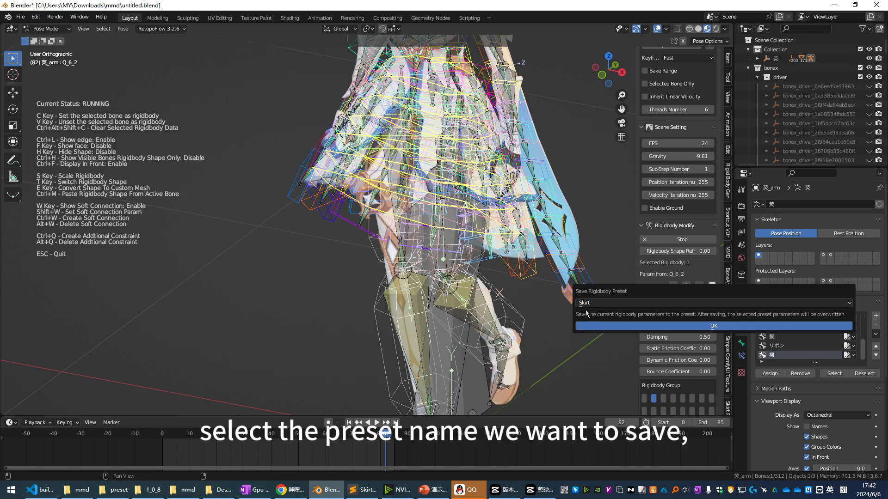
click(608, 327)
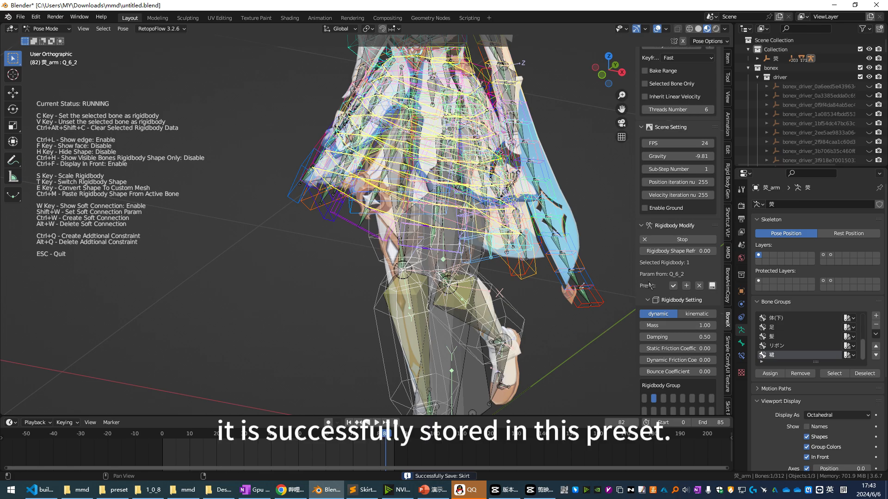
- Select all the skirt bones and clear their rigid body data
key(a)
key(a)
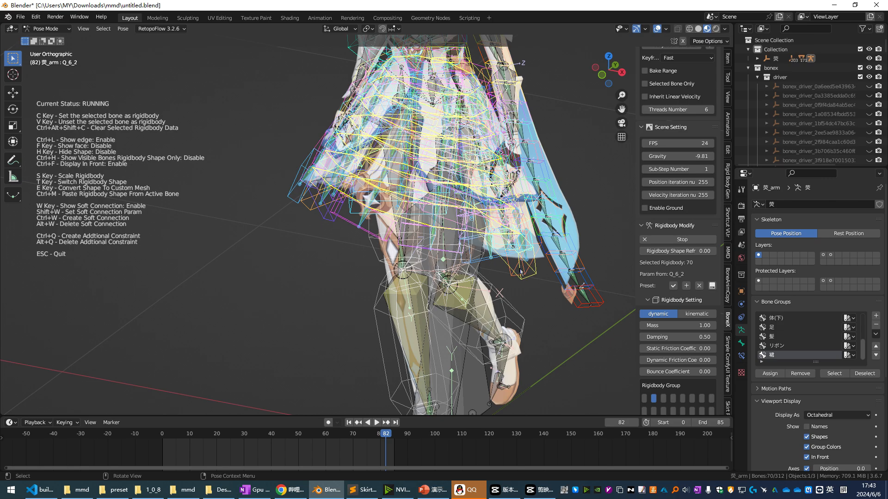
key(ctrl+shift+alt+c)
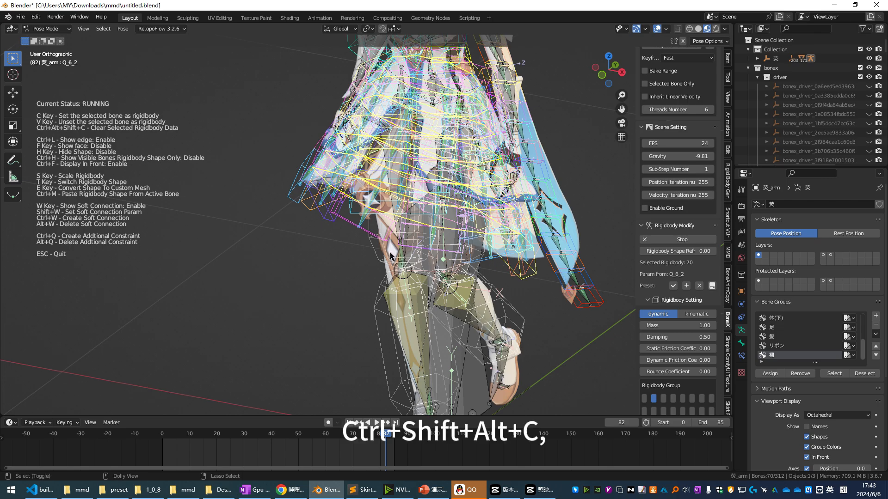
key(ctrl+shift+alt+c)
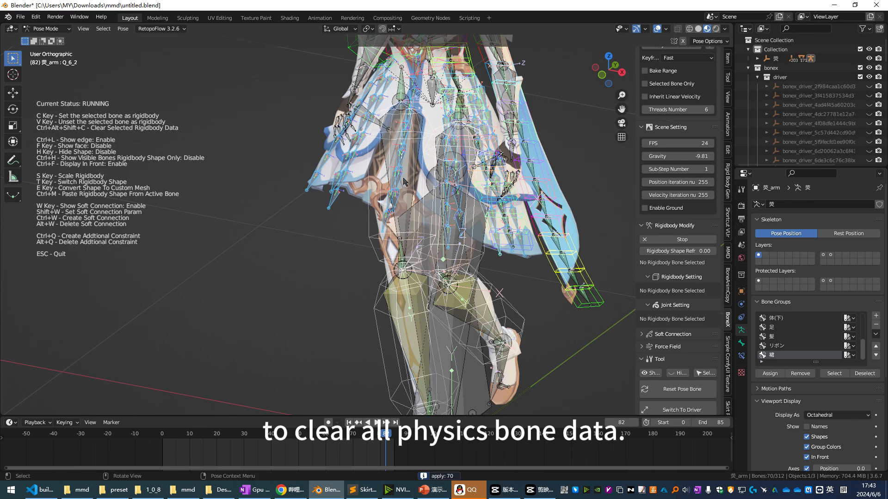
- Set the selected skirt bones as rigid bodies and apply the Skirt preset to them
middle_drag(487, 201, 508, 201)
key(c)
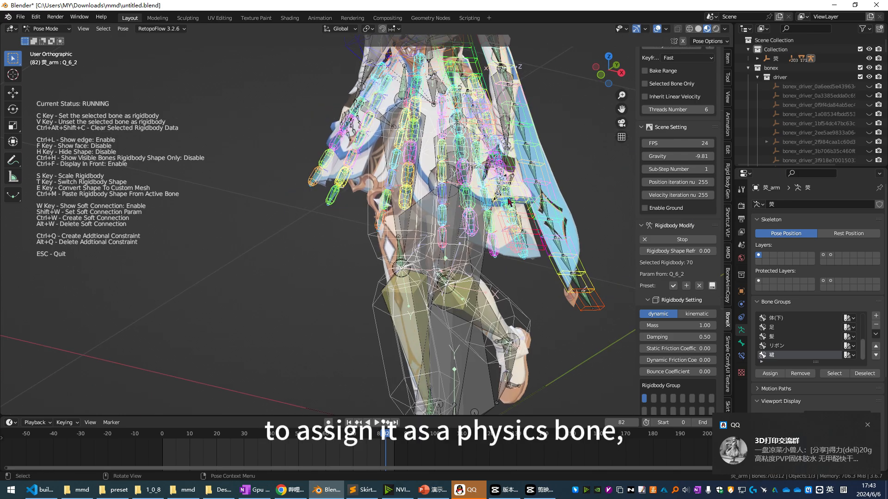
click(673, 286)
click(580, 303)
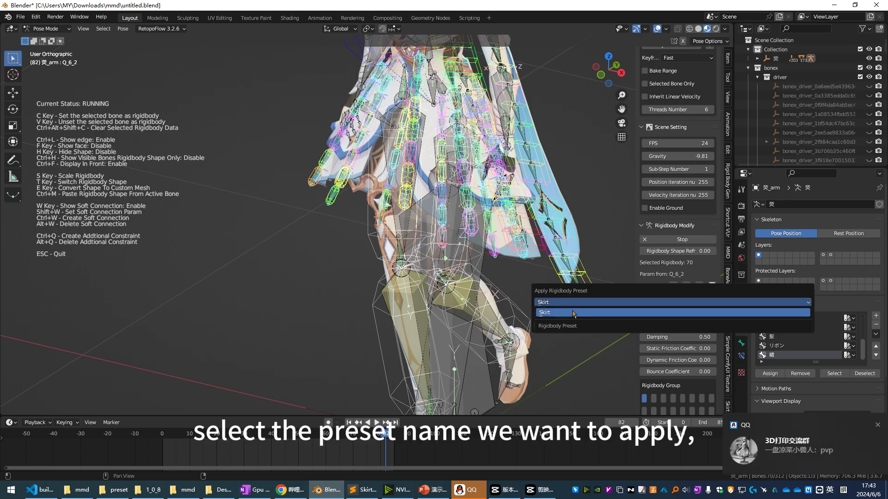
click(577, 312)
click(589, 328)
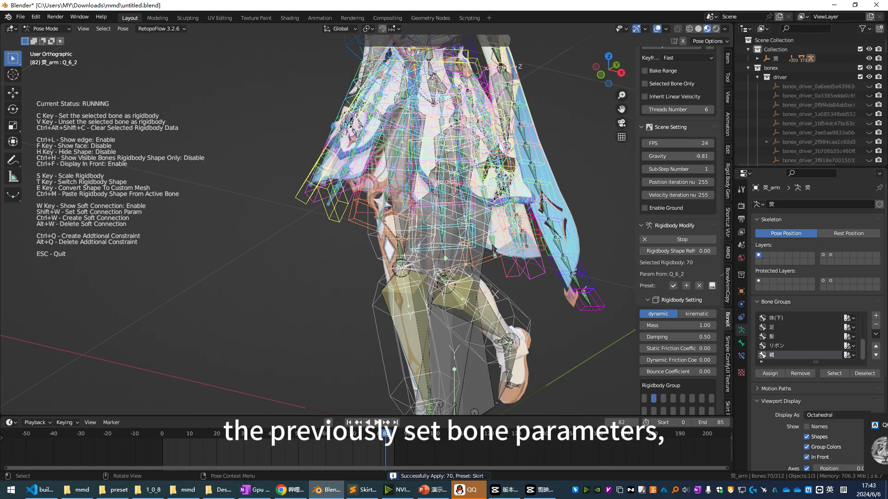
- Review the rigid body and joint settings applied to bone Q_6_2 and play the motion with Playback Simulate enabled
click(493, 249)
scroll(665, 333, down, 8)
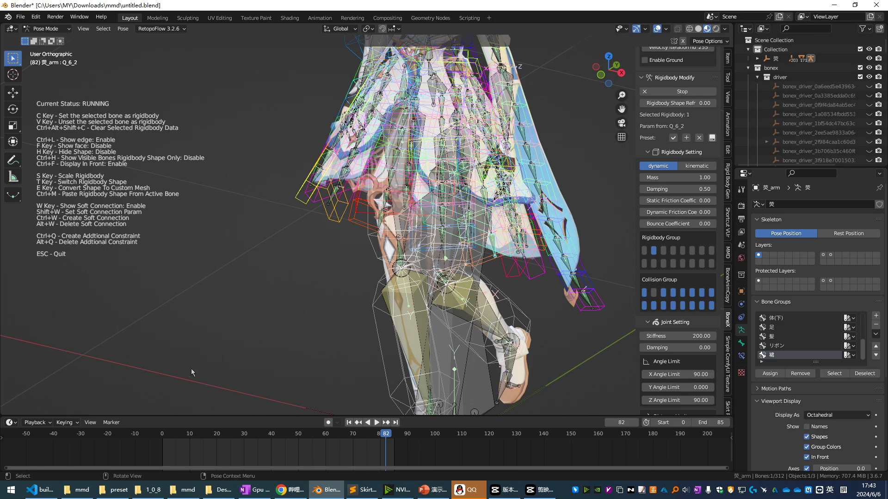
key(space)
scroll(675, 101, up, 10)
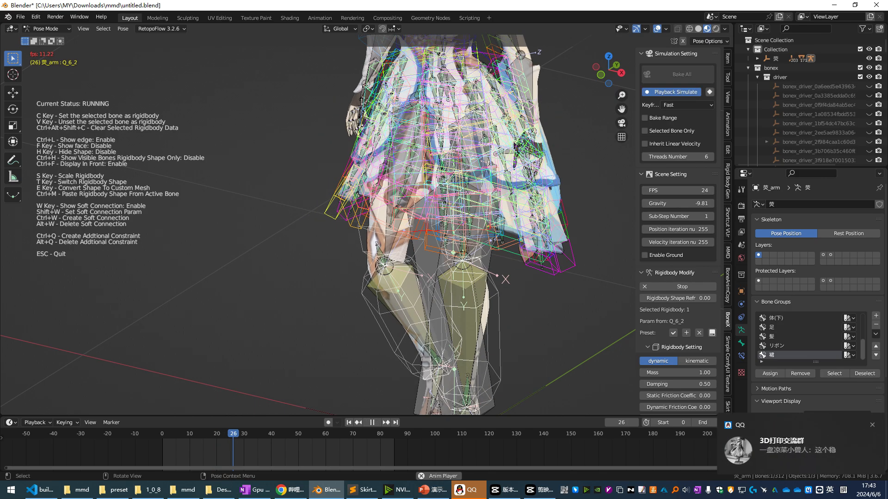
- Leave rigid body editing, watch the simulated motion on the whole character, and stop the playback
key(Escape)
scroll(498, 112, down, 6)
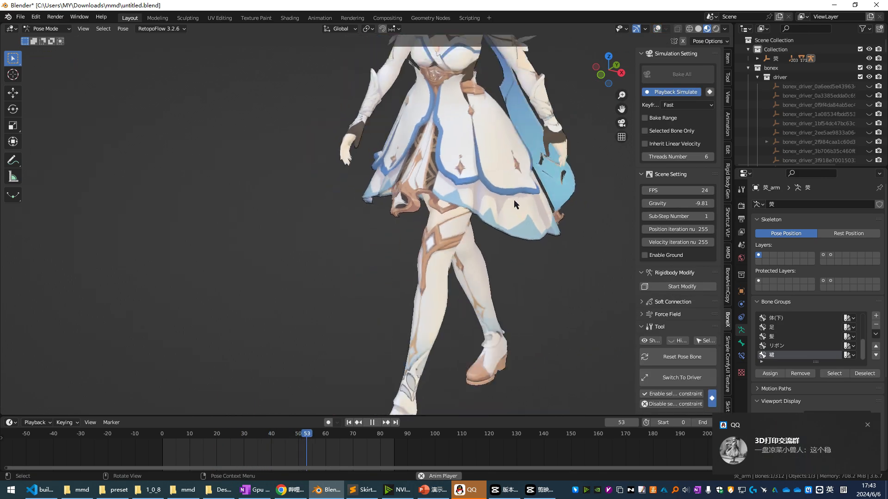
alt+drag(494, 182, 509, 174)
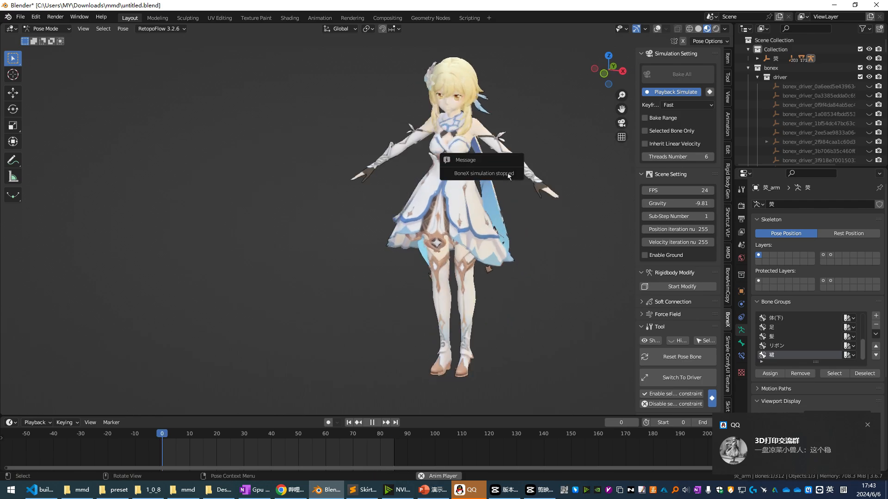
key(Escape)
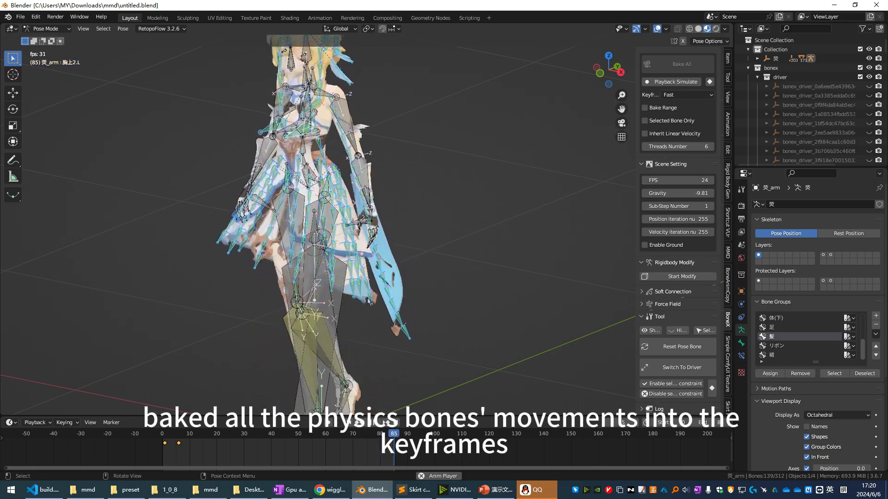
- Examine the bonex_driver constraint of skirt bone Q_6_5, and switch to its driver object and back to the bones
click(363, 293)
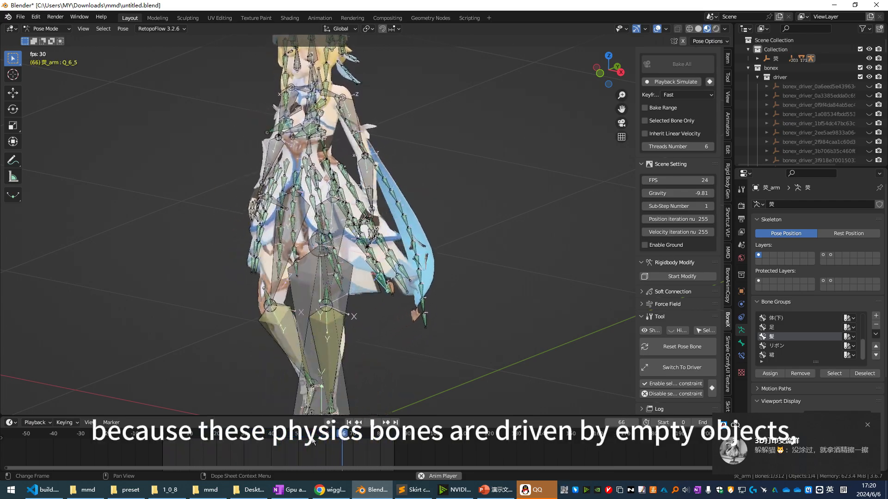
click(741, 356)
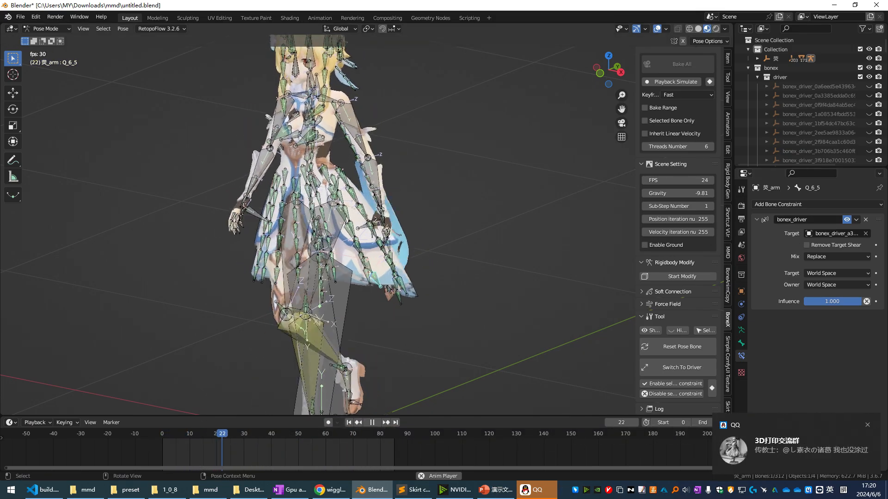
key(space)
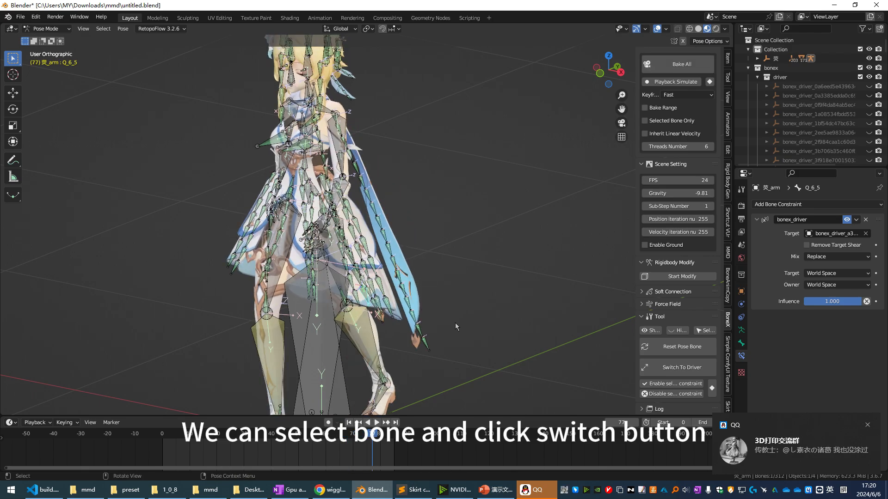
click(672, 367)
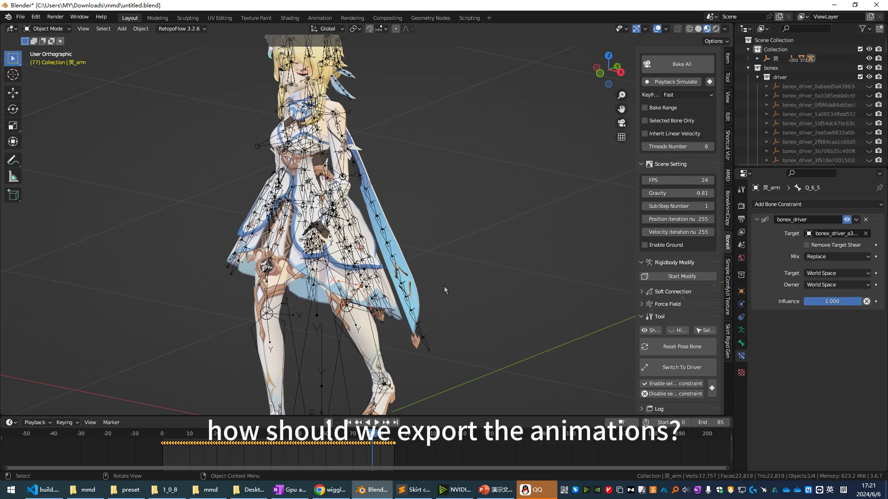
click(665, 368)
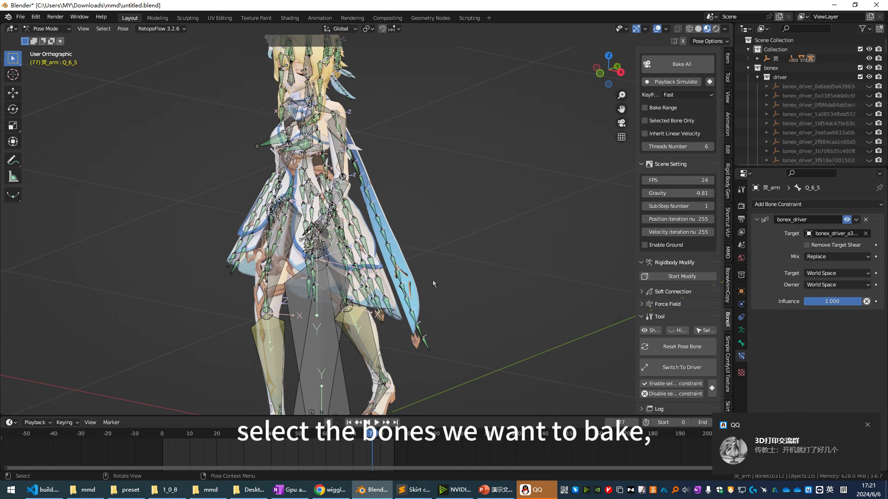
- Select all bones of the skirt, ribbon (リボン) and hair bone groups
click(741, 330)
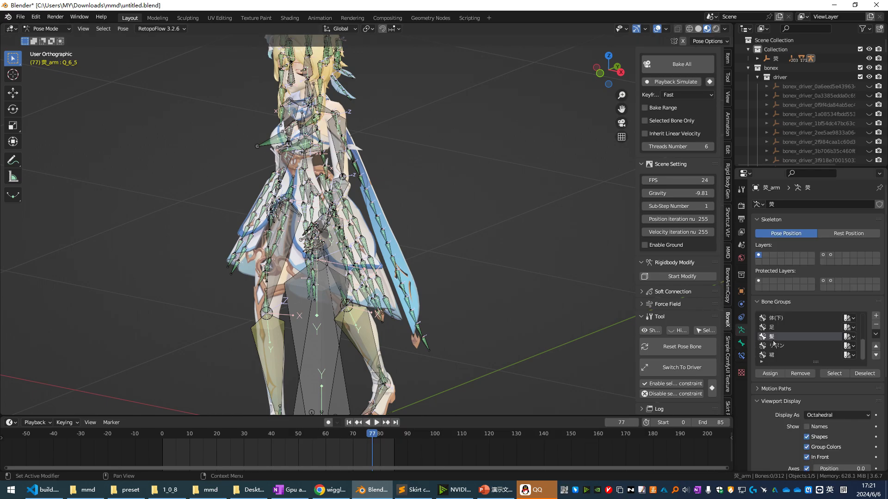
click(786, 355)
click(833, 374)
click(819, 345)
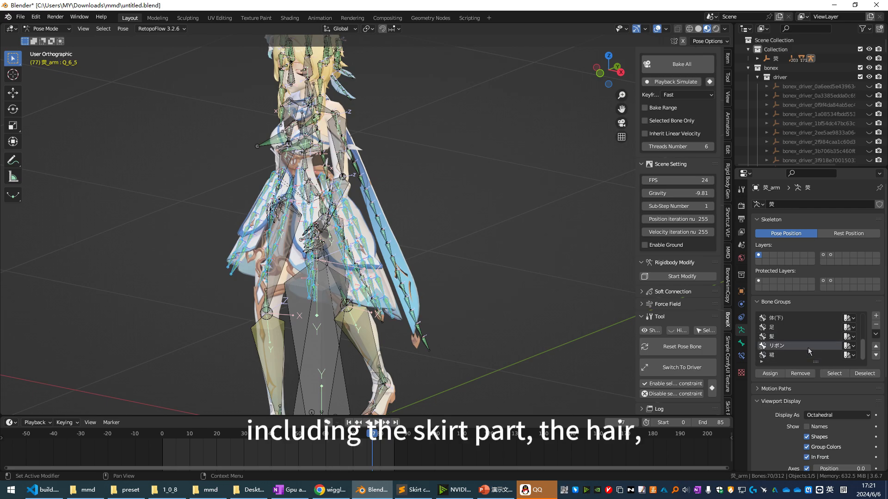
click(833, 373)
click(786, 337)
click(833, 373)
- Add the two breast bones to the selected physics bones
scroll(240, 130, up, 5)
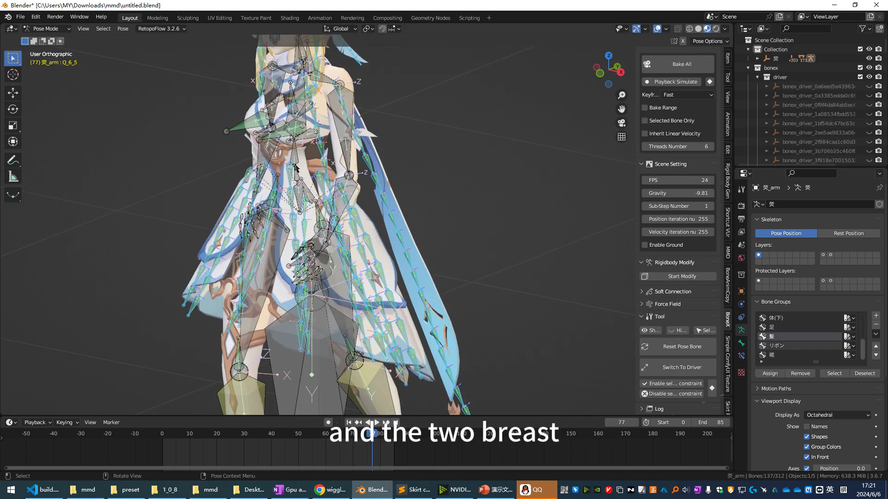
shift+click(245, 114)
middle_drag(254, 113, 244, 132)
shift+click(269, 122)
scroll(244, 133, down, 4)
middle_drag(283, 172, 376, 194)
scroll(340, 175, down, 1)
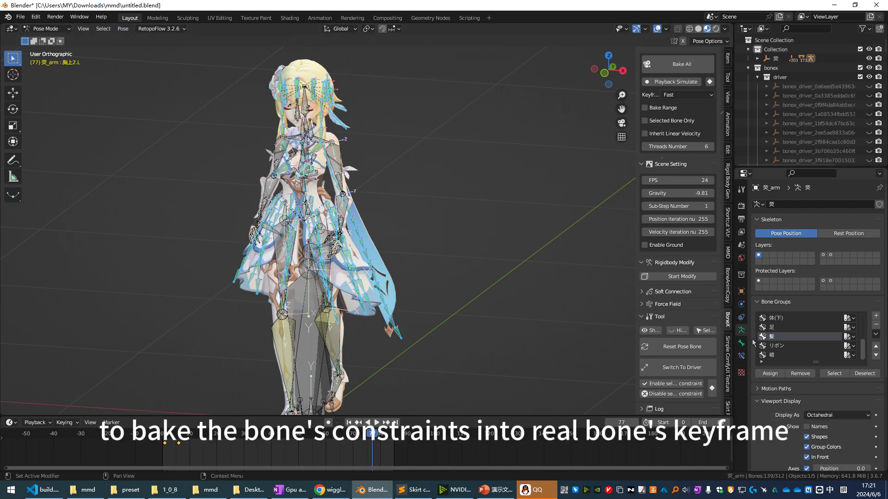
- Bake the selected bones' pose action over frames 0 to 85 with Only Selected Bones, Visual Keying, Clear Constraints and Overwrite Current Action enabled
click(742, 356)
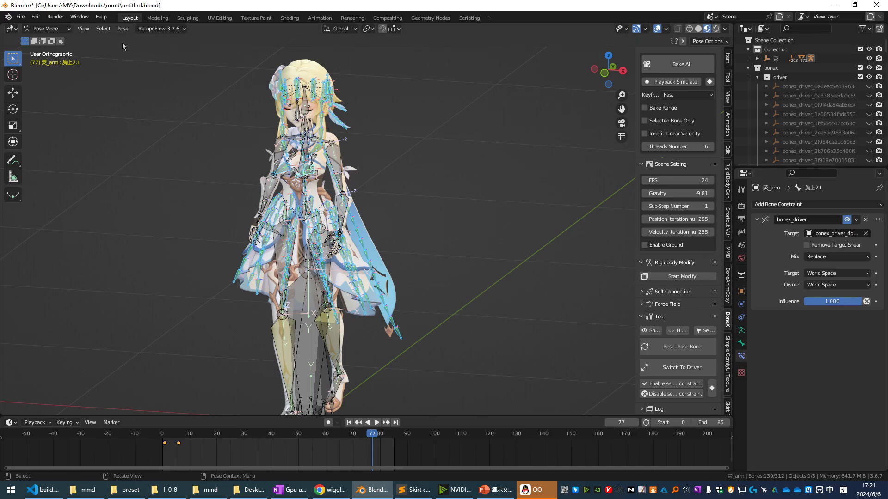
click(123, 29)
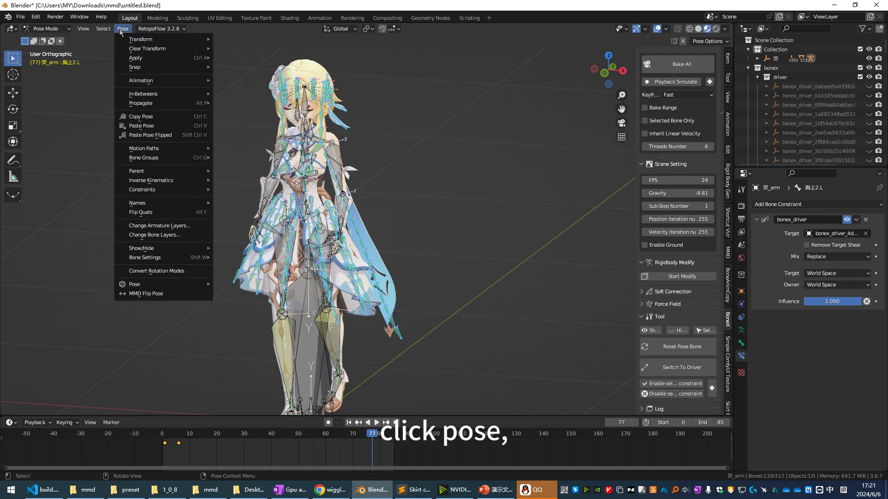
mouse_move(154, 91)
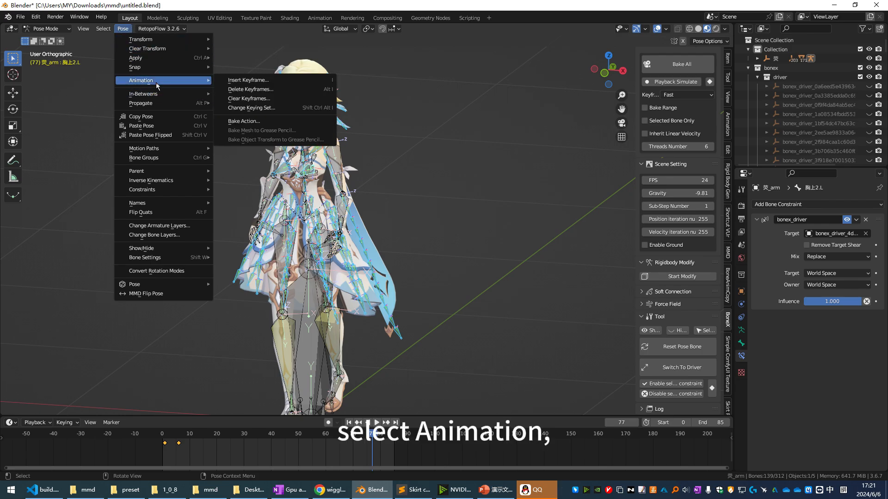
click(269, 122)
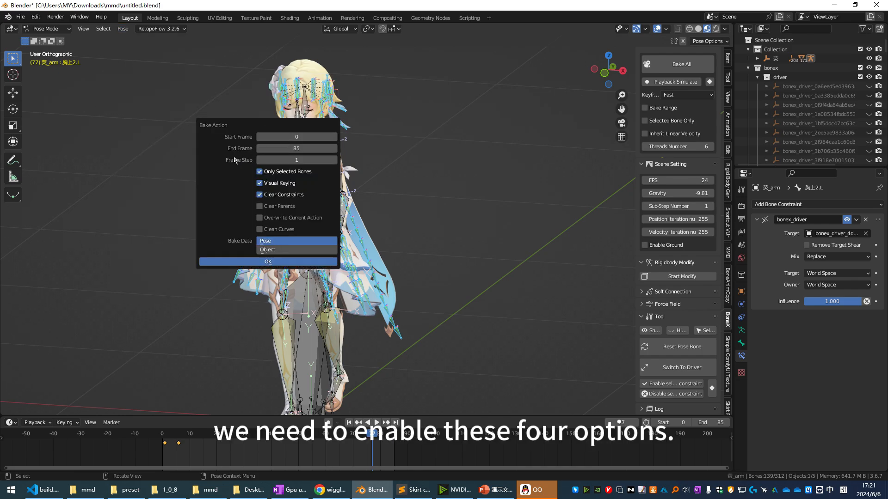
click(259, 218)
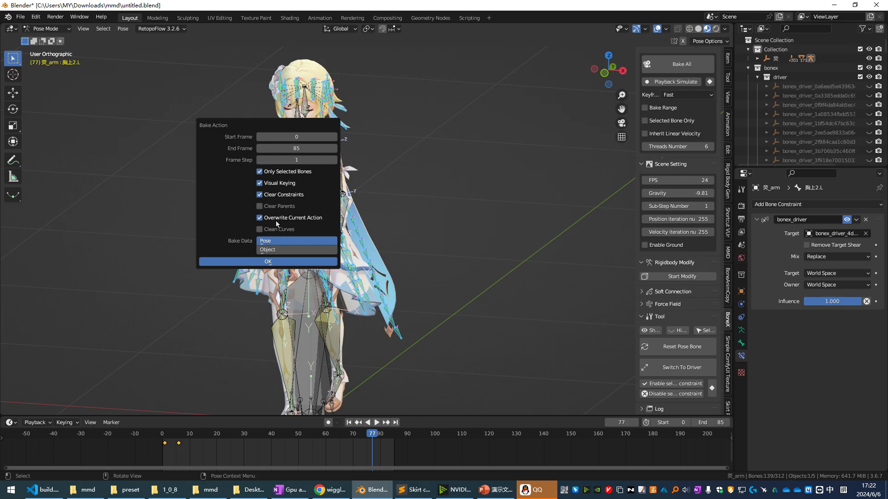
click(249, 264)
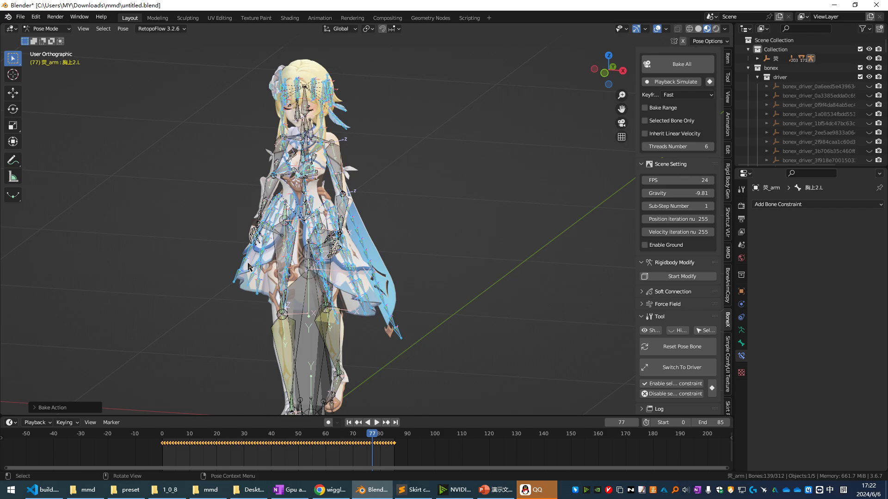
- Check skirt bones Q_5_2 and Q_5_3 for constraints and play the baked animation from frame 0
scroll(358, 290, up, 2)
click(359, 290)
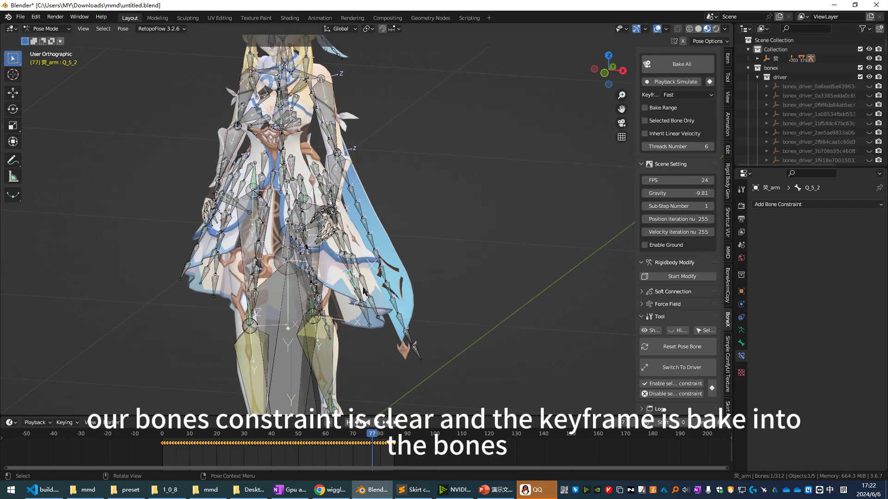
click(365, 288)
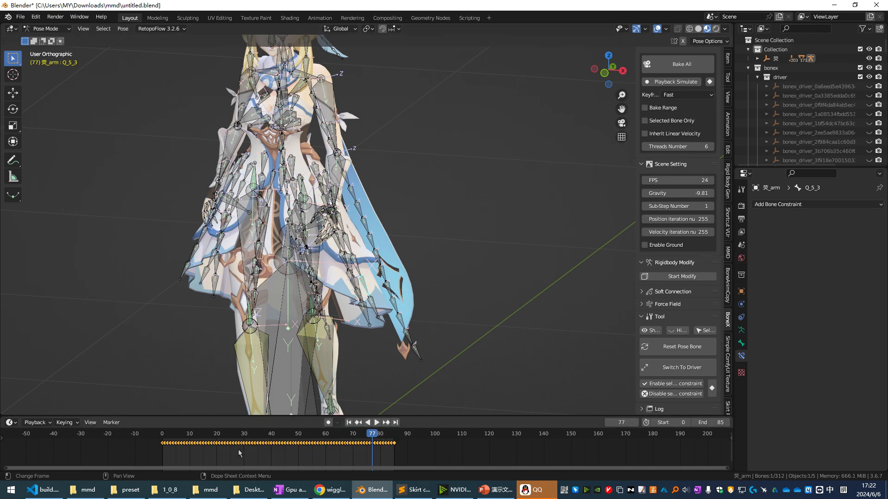
click(159, 436)
key(space)
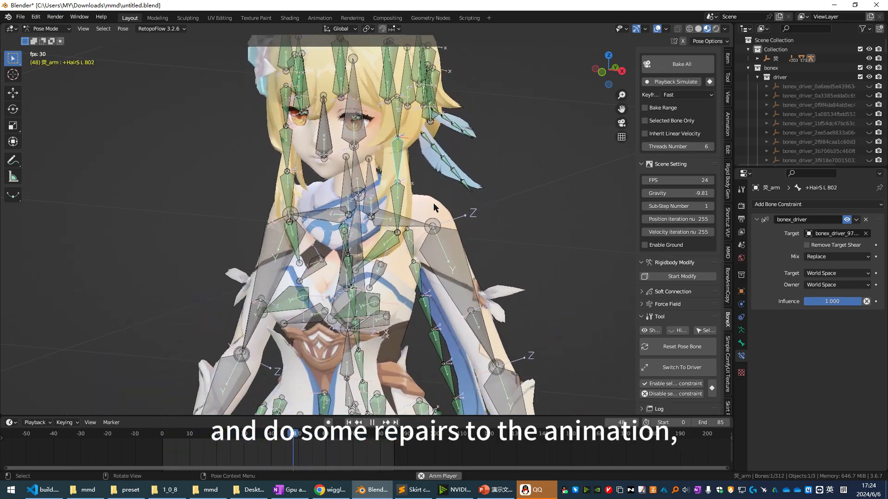
- Stop the playback at frame 67 and try to rotate and move the hair bone +HairS L B02
key(space)
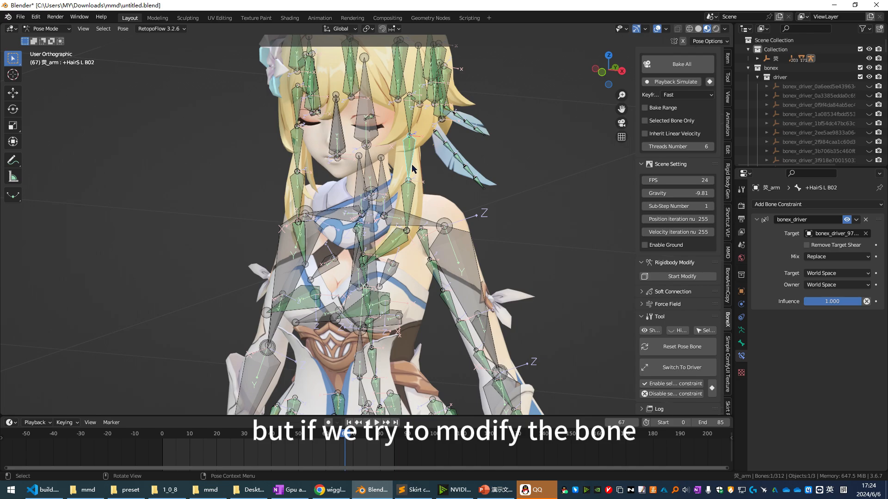
key(r)
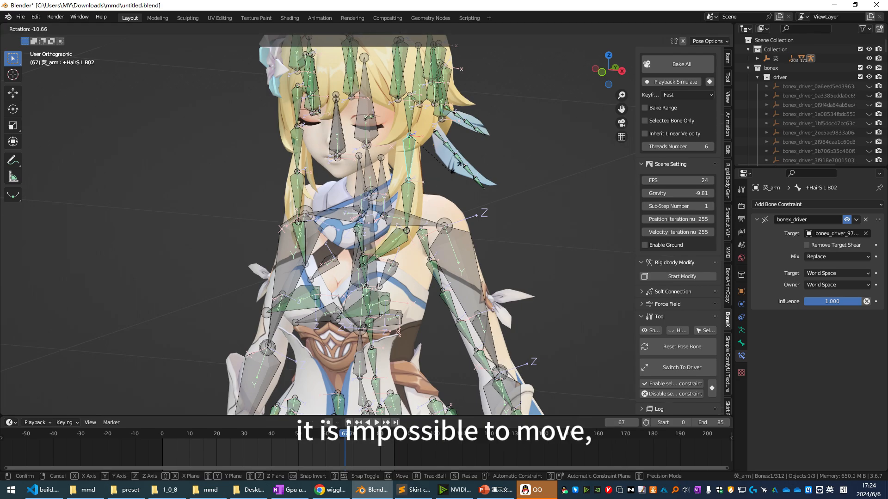
key(g)
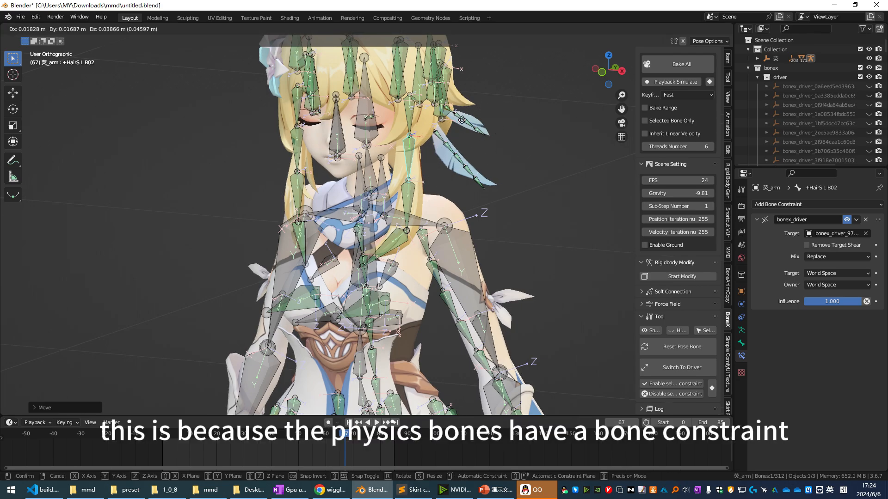
click(375, 177)
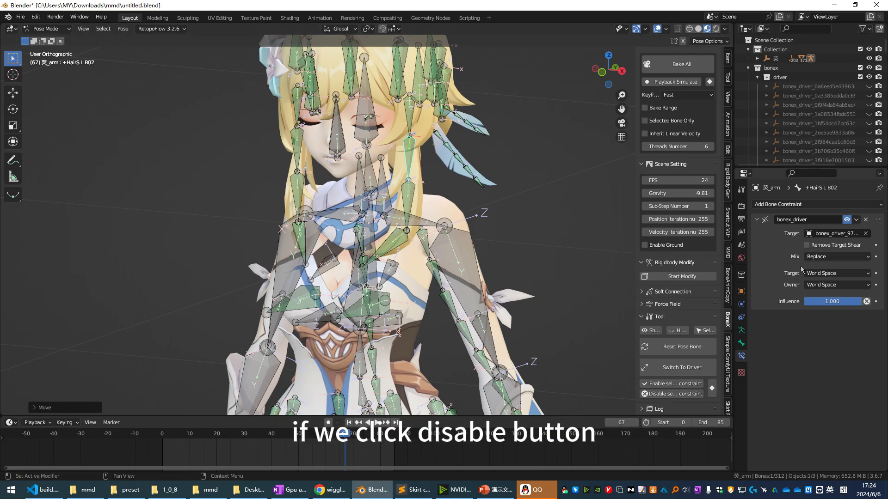
- Disable the constraint of hair bone +HairS L B02, try transforming the bone by hand, and revert the transform
click(668, 395)
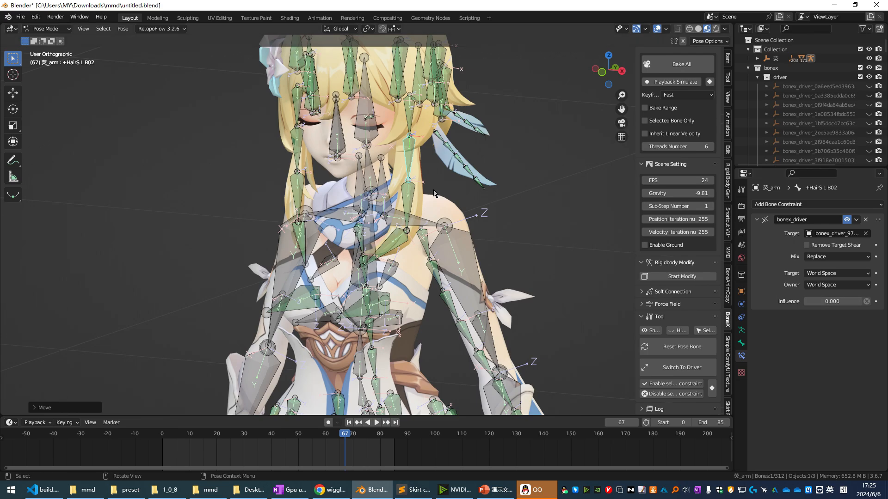
key(g)
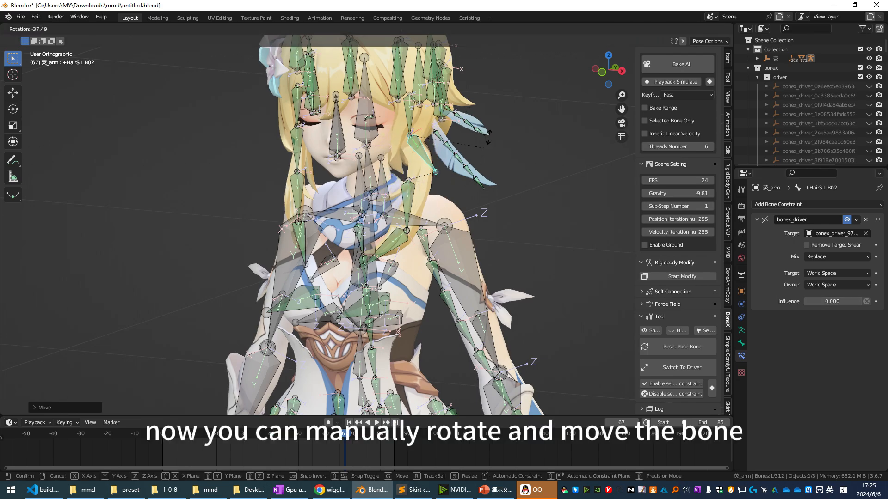
right_click(467, 179)
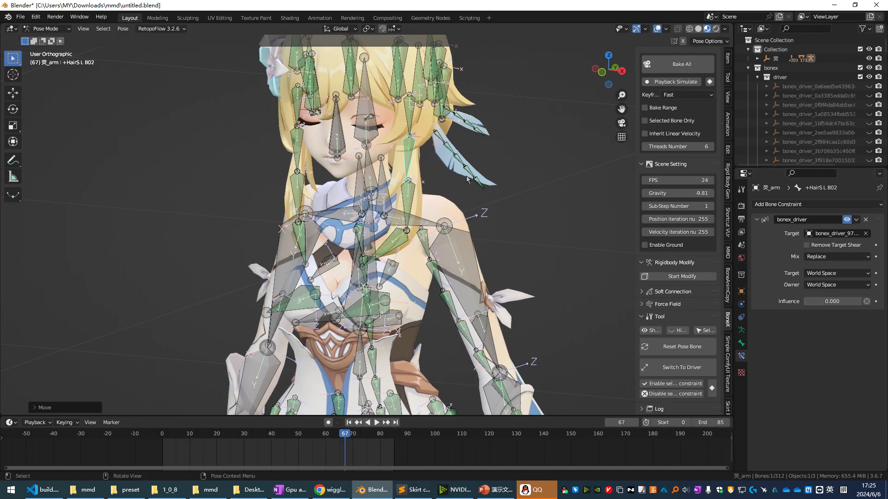
key(ctrl+z)
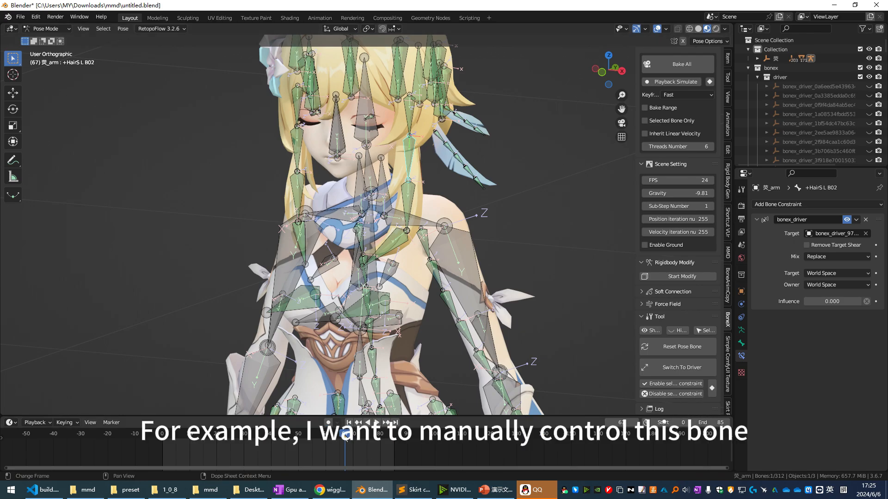
- Turn on constraint keyframing and disable the constraint of hair bone +HairS L B02 at frame 60
key(shift+ctrl+space)
key(space)
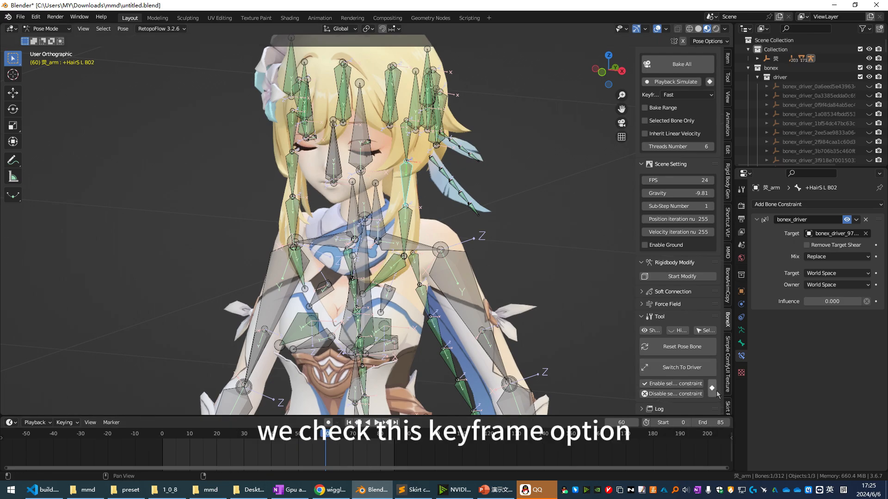
click(668, 395)
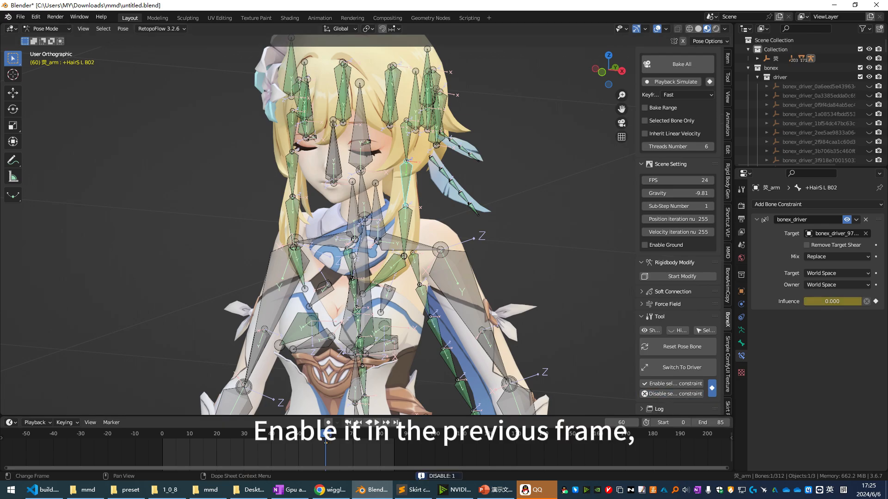
- Key the constraint of hair bone +HairS L B02 as enabled at frame 59 and again at frame 70
key(Left)
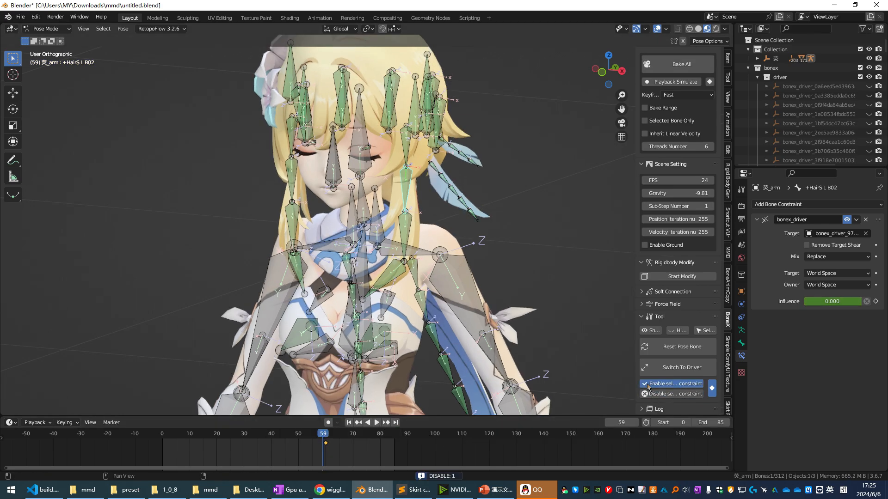
click(675, 384)
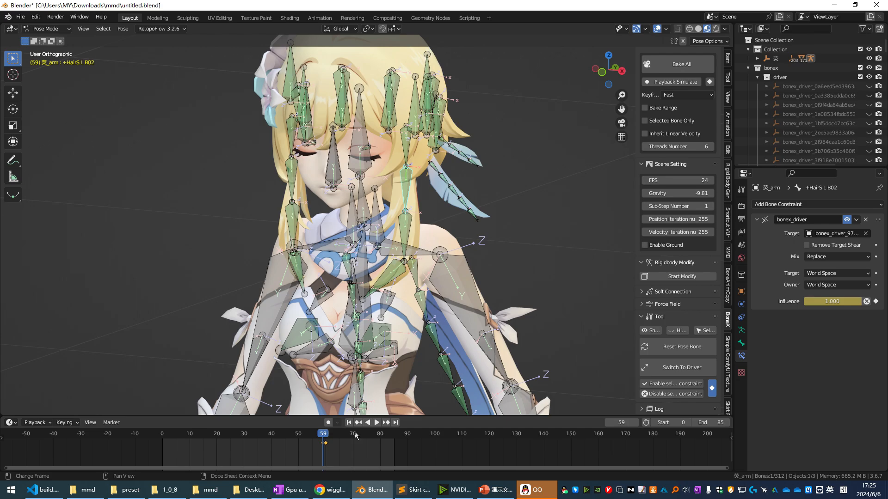
click(356, 436)
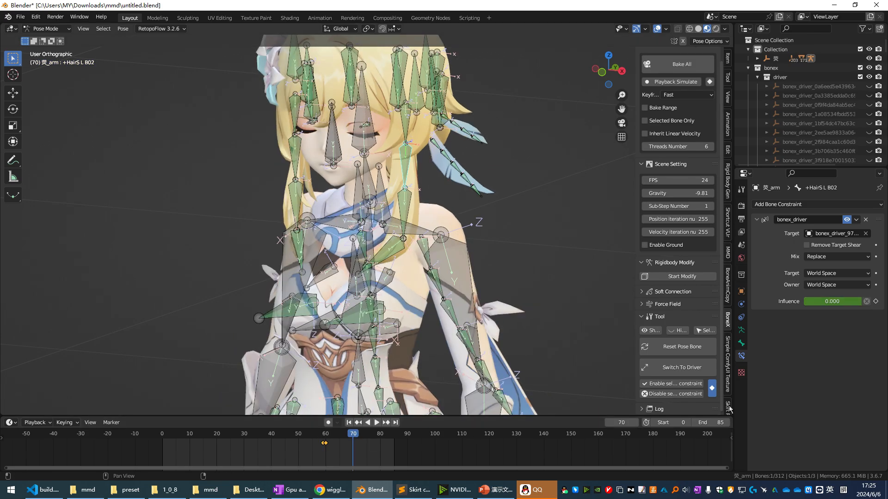
click(675, 385)
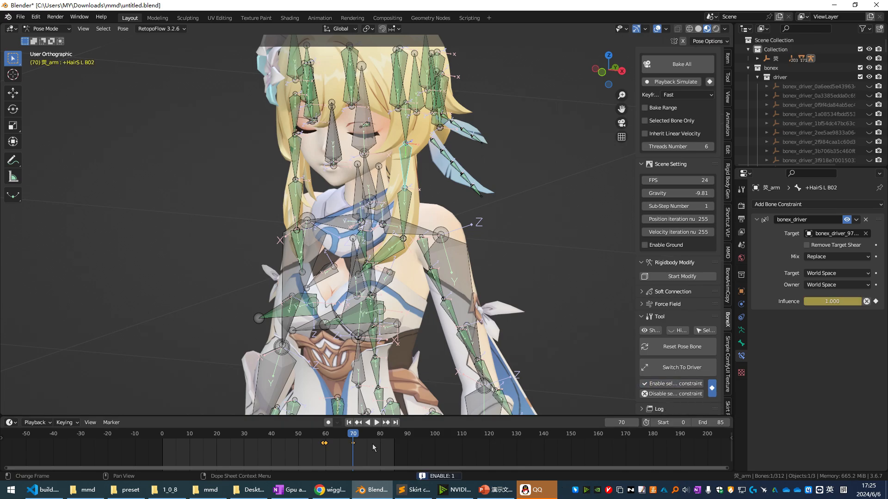
- Key the constraint of hair bone +HairS L B02 as disabled at frame 69 and scrub from frame 60 to frame 68
drag(354, 437, 349, 446)
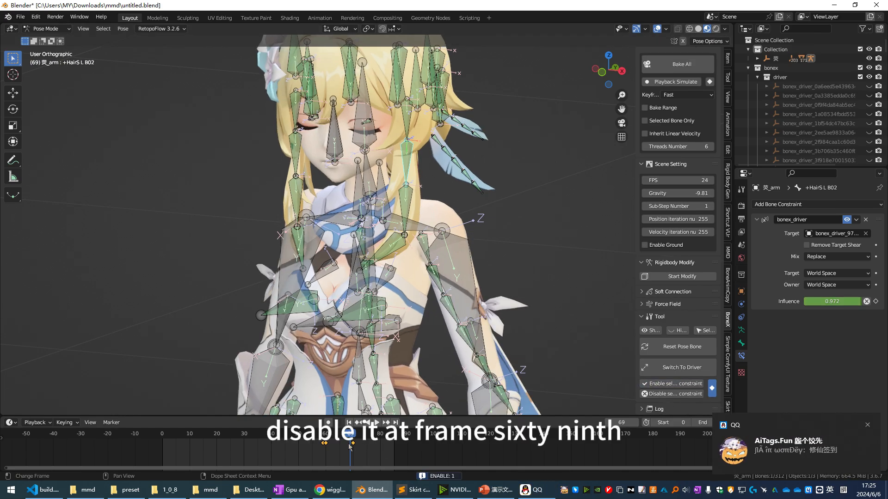
click(675, 394)
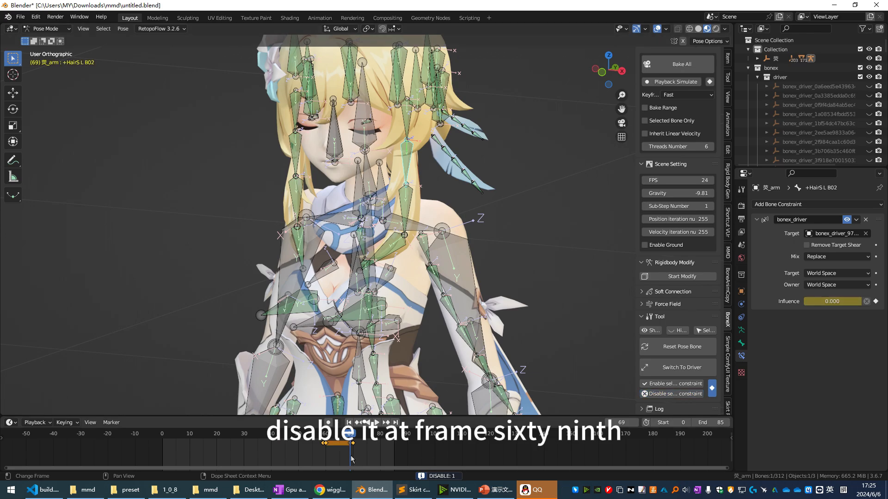
click(326, 436)
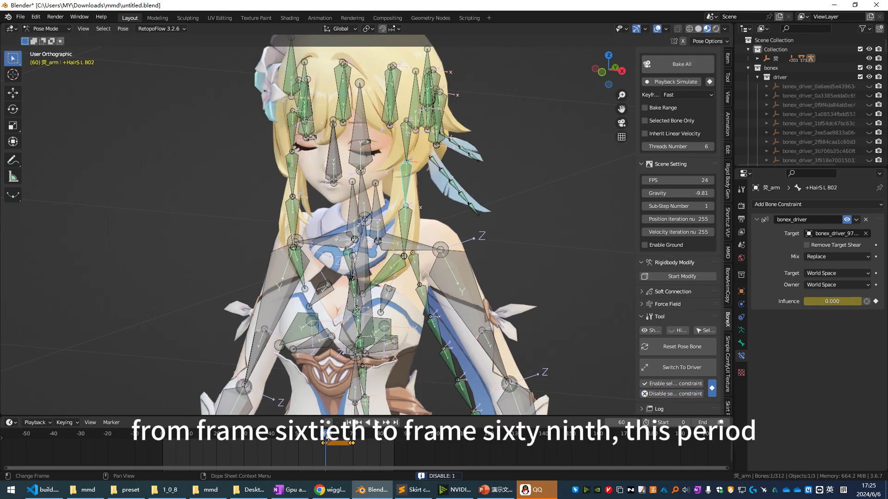
drag(326, 436, 348, 440)
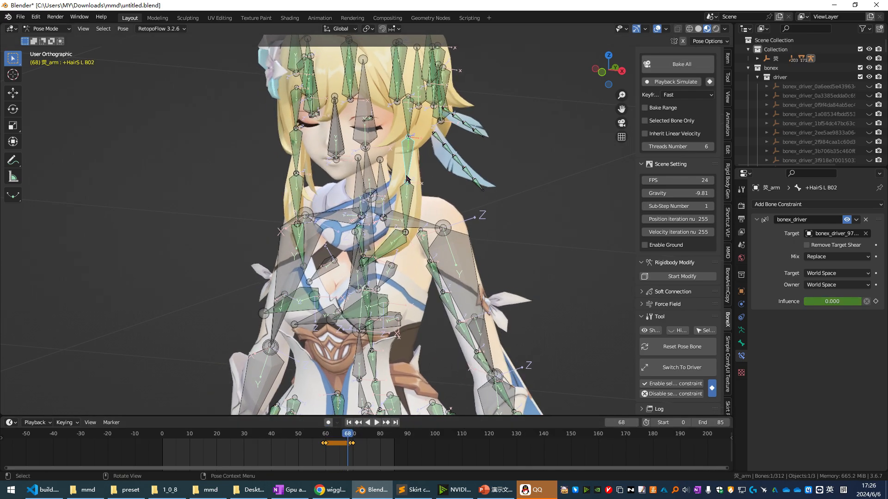
- Rotate hair bone +HairS L B02 outward by hand at frame 68 and play the animation to frame 71
key(r)
click(485, 153)
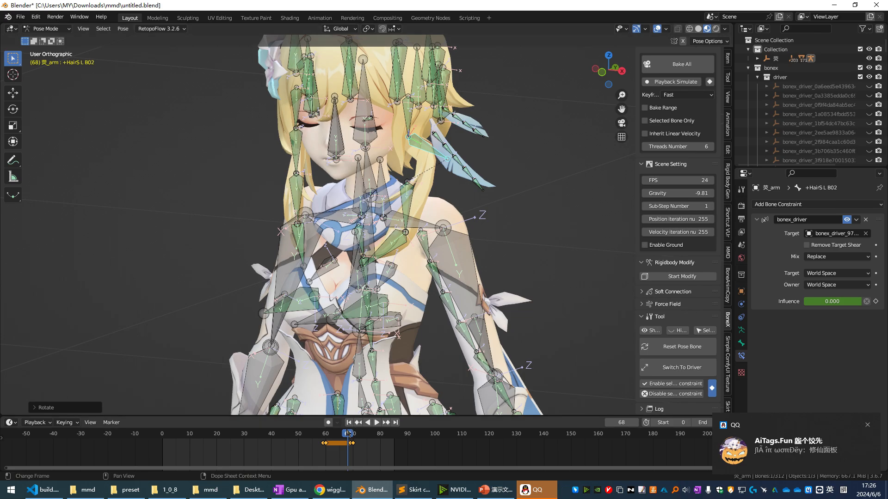
key(space)
key(space)
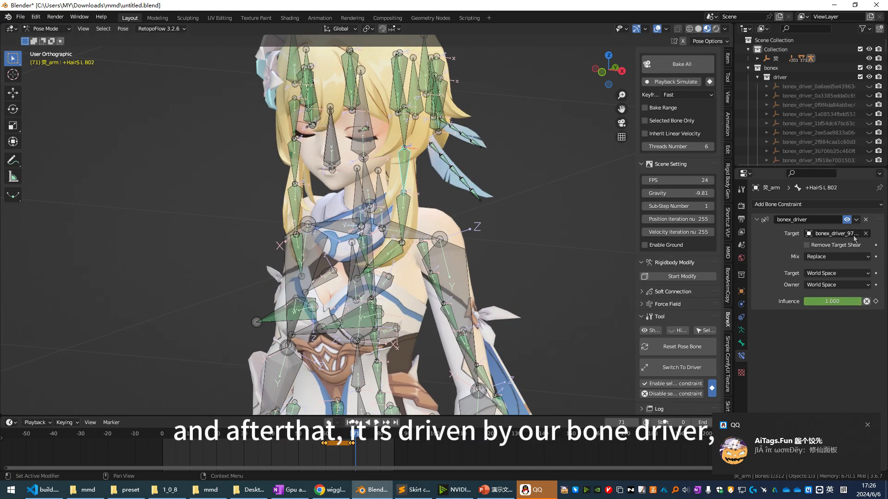
- Try rotating hair bone +HairS L B02 by hand at frame 64 and undo the manual rotations
drag(354, 434, 338, 435)
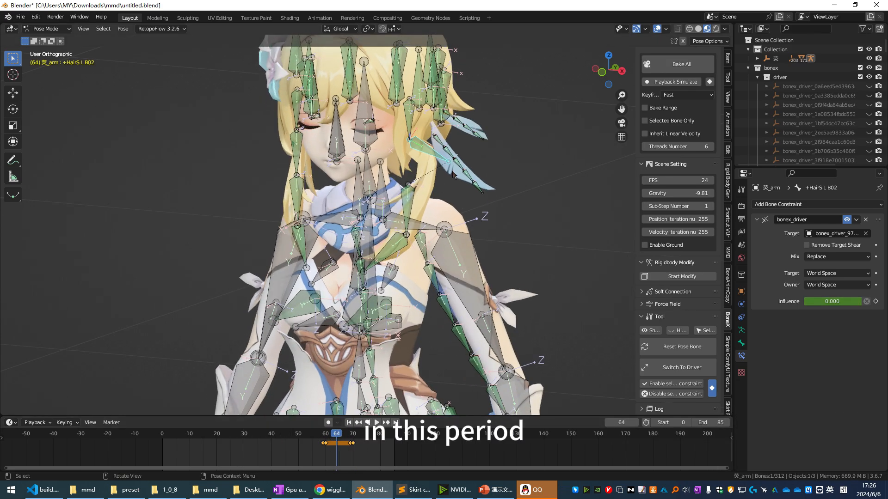
key(r)
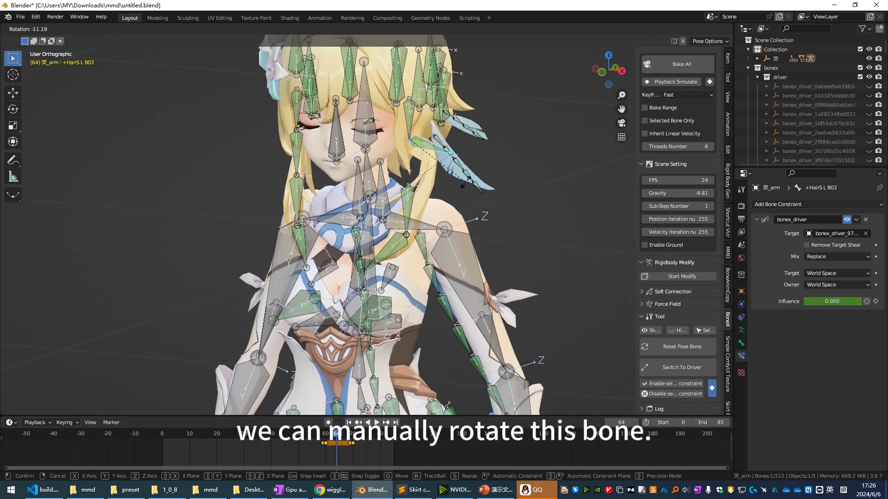
click(466, 181)
key(r)
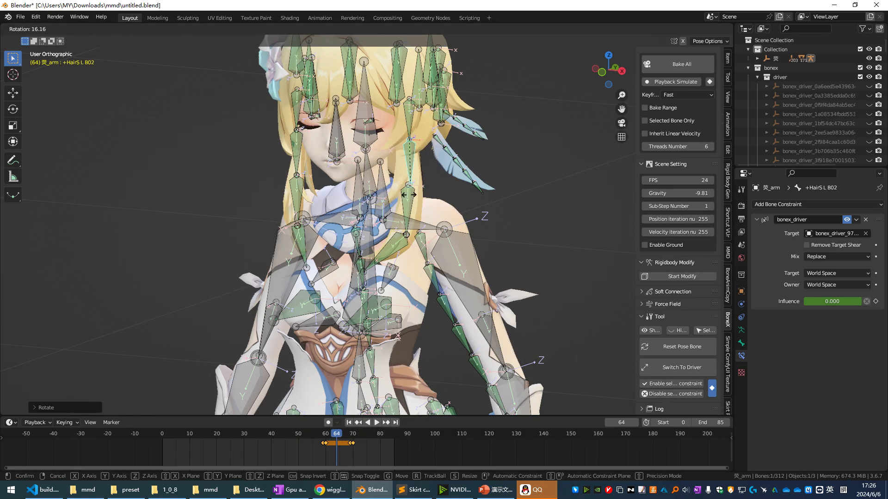
click(487, 166)
key(ctrl+z)
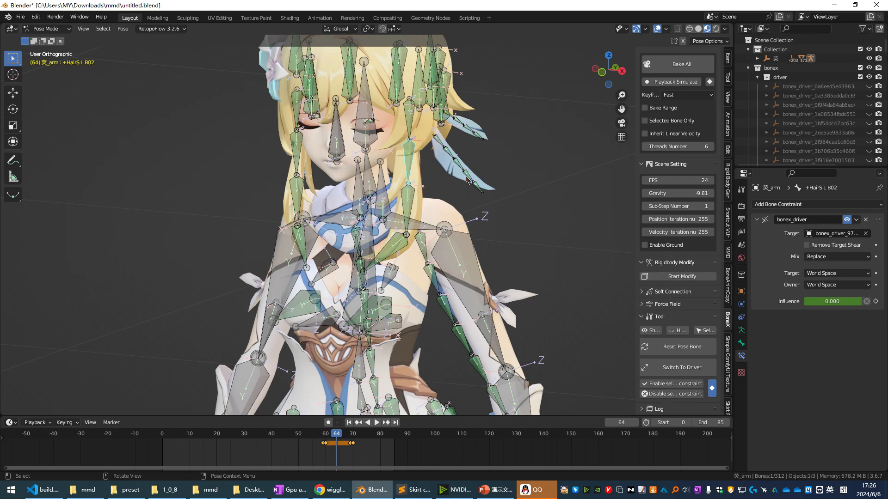
- Play the animation from frame 64 through the loop and stop it at frame 4
key(space)
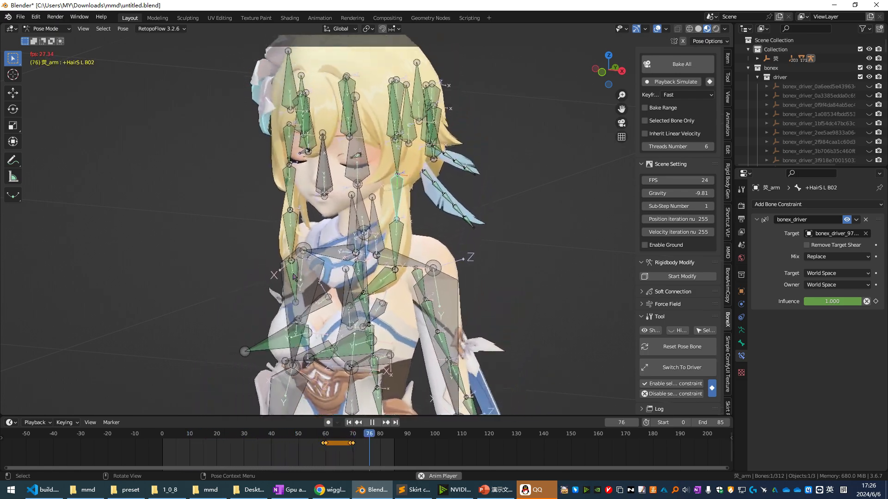
key(space)
scroll(322, 230, down, 3)
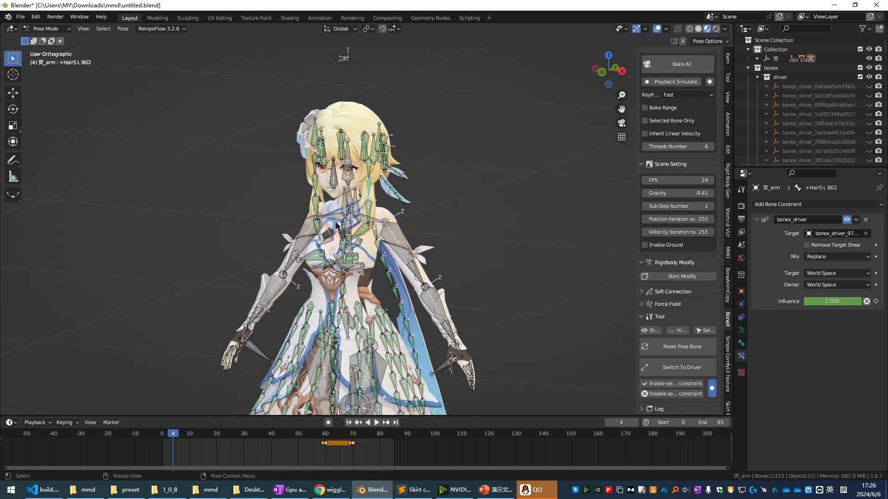